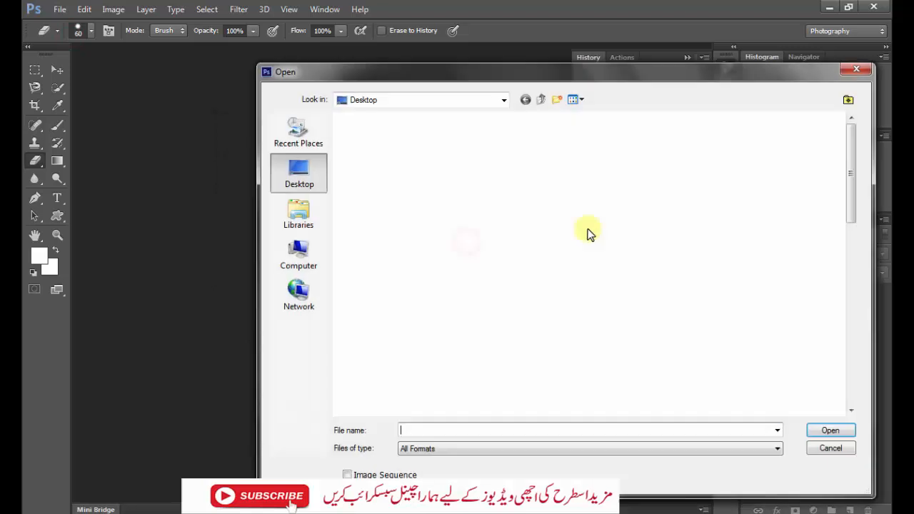
Open the portrait JPEG numbered (14) from the Desktop and collapse the History panel
drag(850, 167, 850, 328)
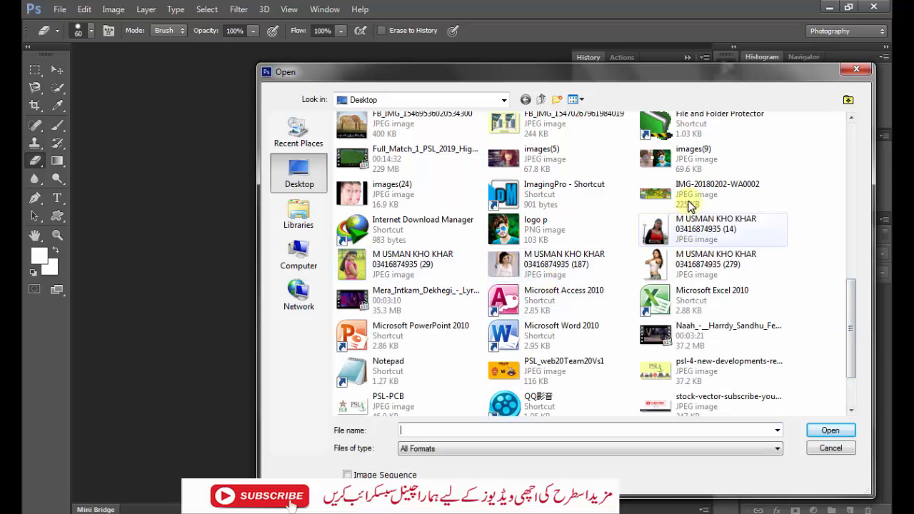
click(690, 236)
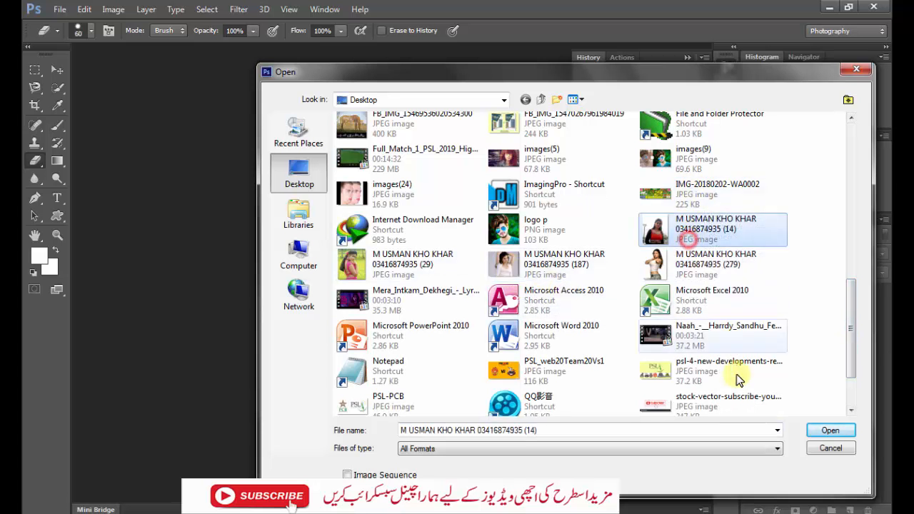
click(830, 433)
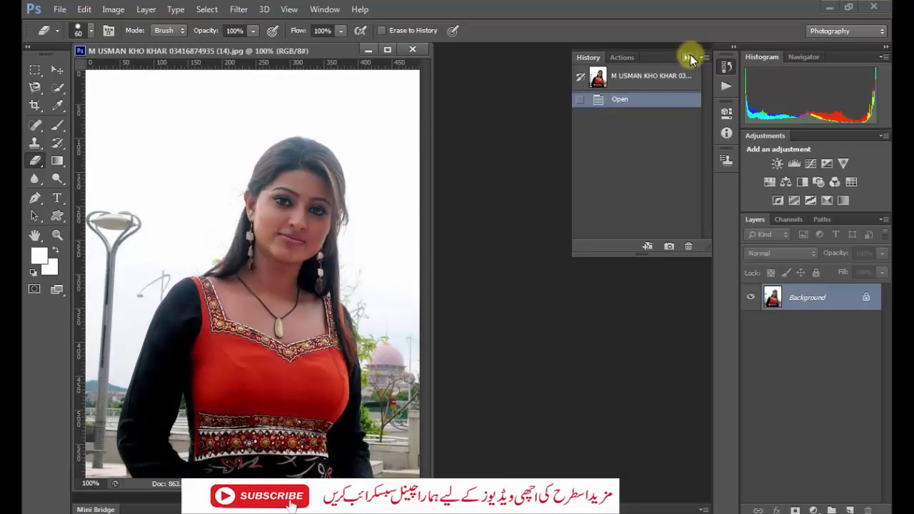
click(691, 59)
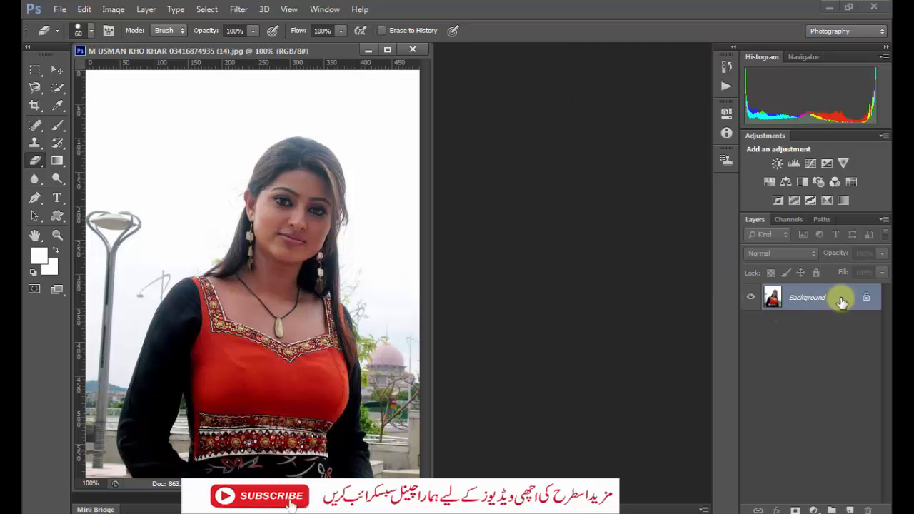
Duplicate the Background layer three times and select the Background copy 2 layer
drag(843, 303, 850, 510)
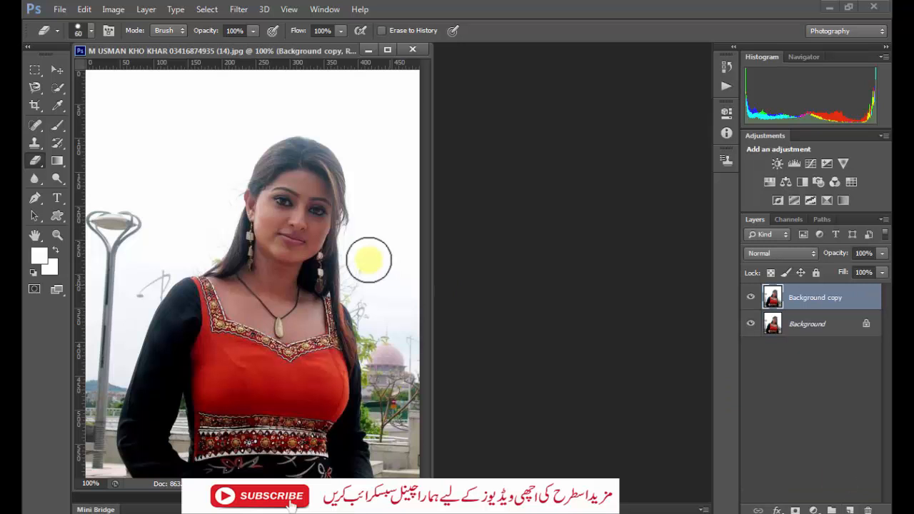
right_click(36, 163)
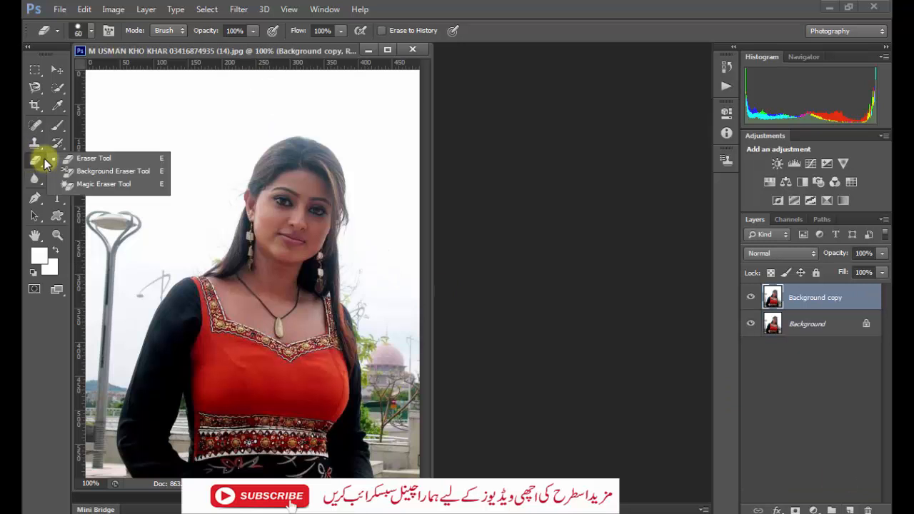
click(39, 157)
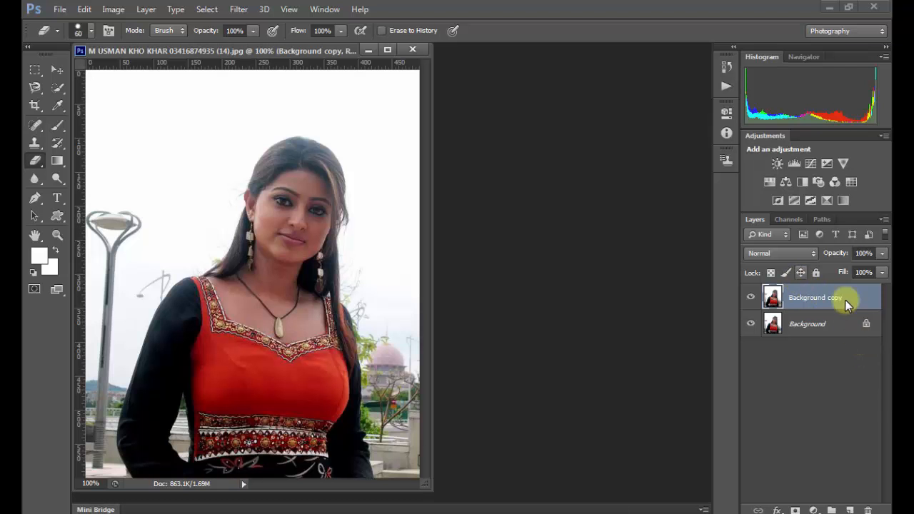
key(ctrl+j)
key(ctrl+j)
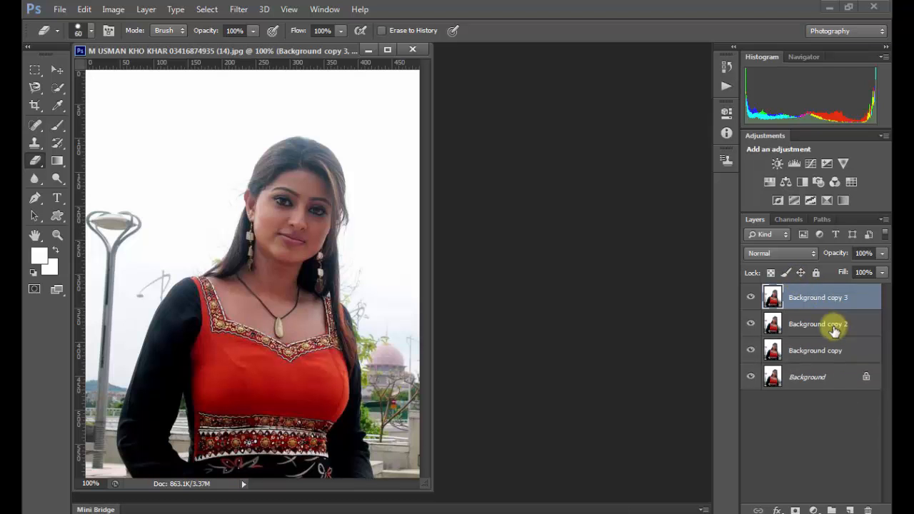
click(834, 326)
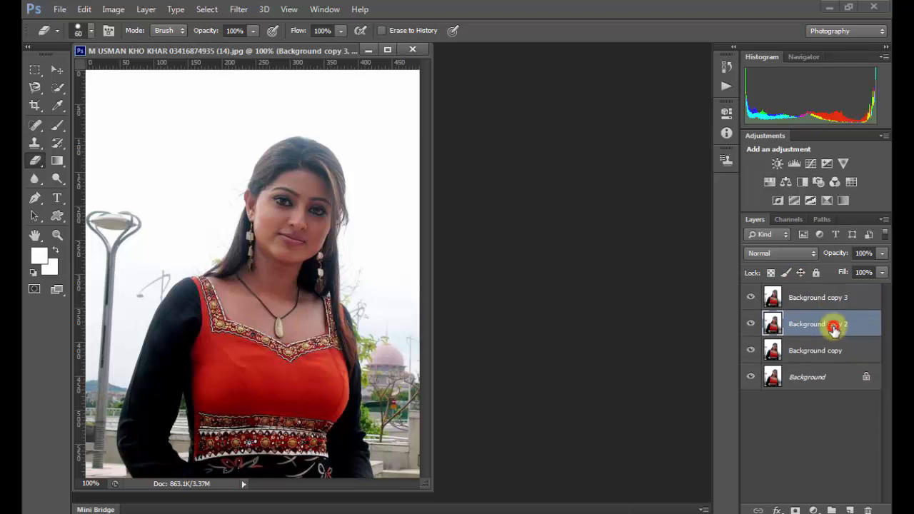
Browse for a new background picture in New folder (2) inside the BACKGROUND folder on drive D:
click(60, 9)
click(71, 34)
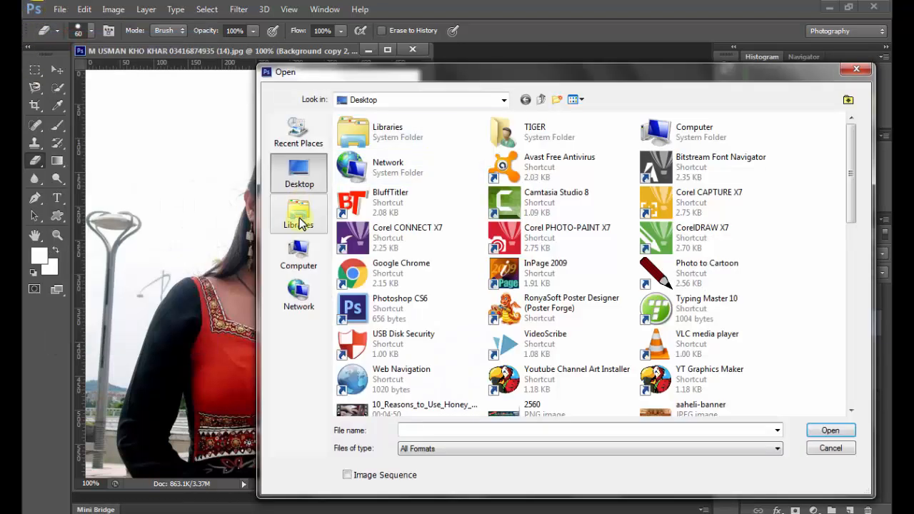
click(322, 246)
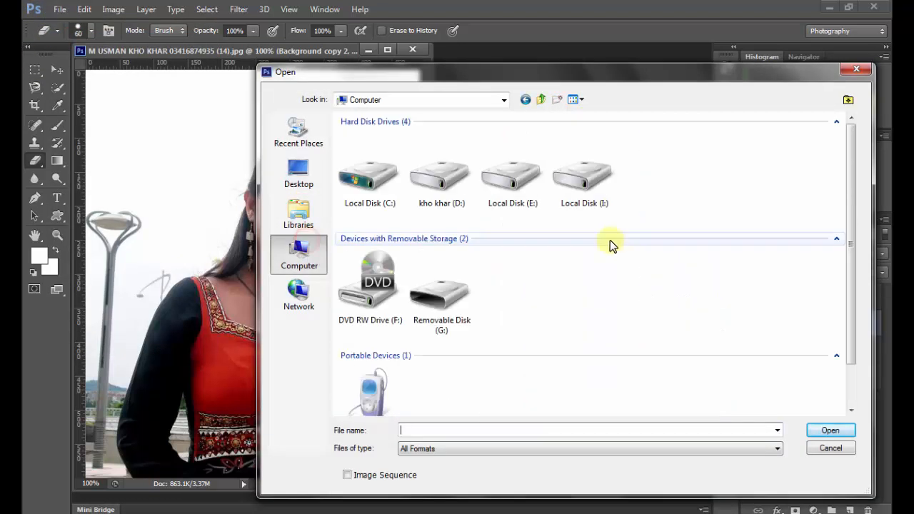
double_click(500, 179)
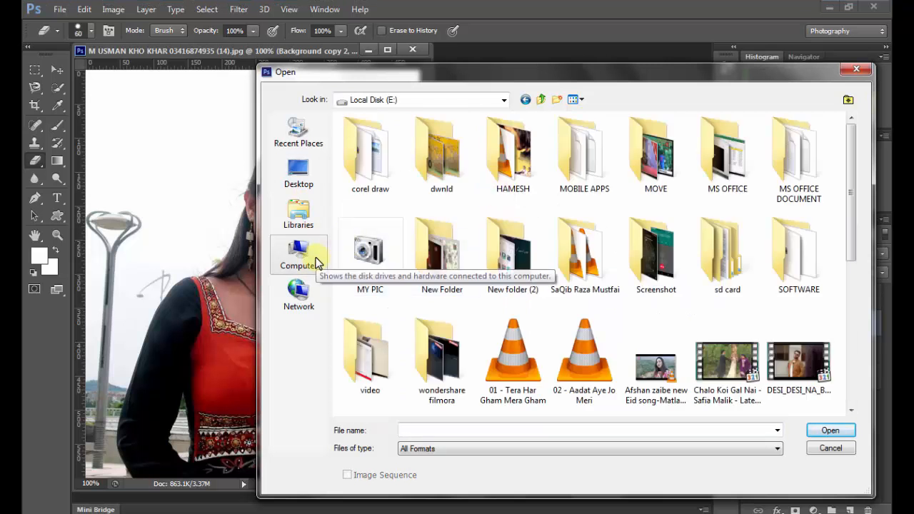
click(317, 261)
double_click(572, 163)
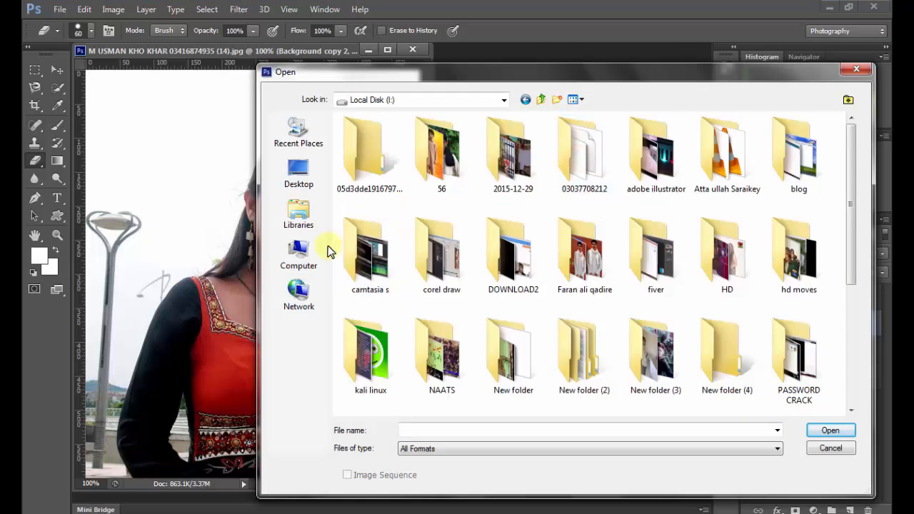
click(313, 251)
double_click(463, 188)
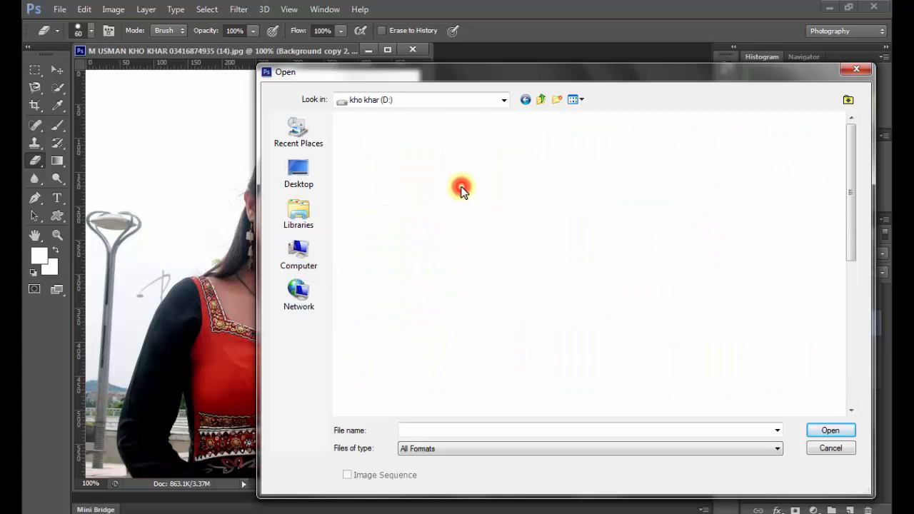
double_click(525, 164)
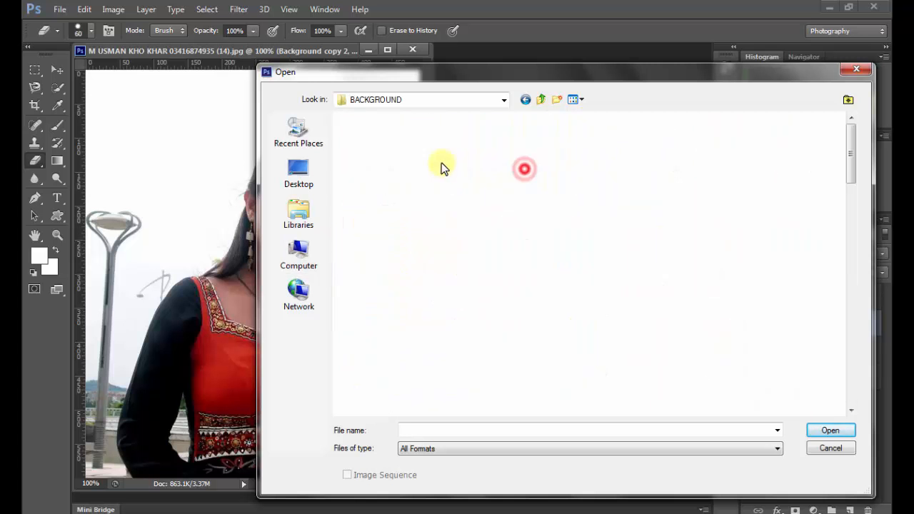
double_click(391, 157)
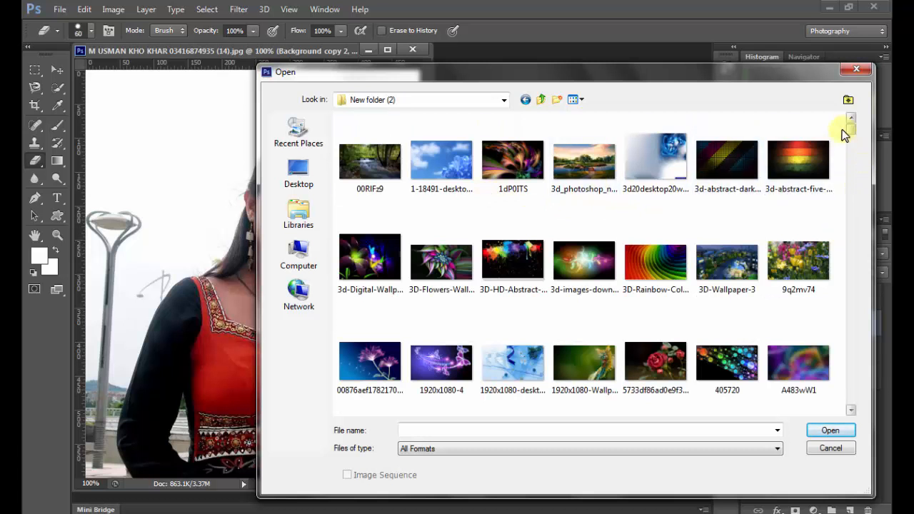
Open autumn_river_forest_90836_602x339.jpg from the folder and close it without using it
drag(849, 127, 855, 154)
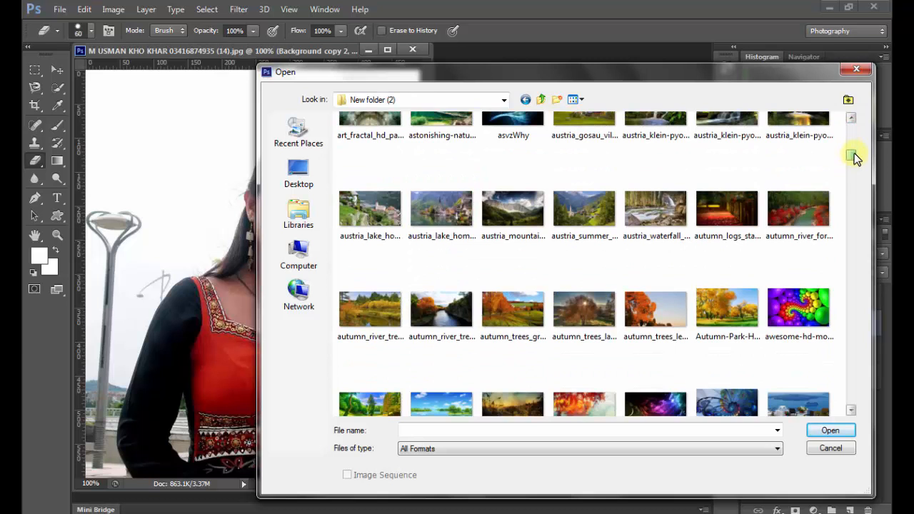
click(803, 208)
click(832, 431)
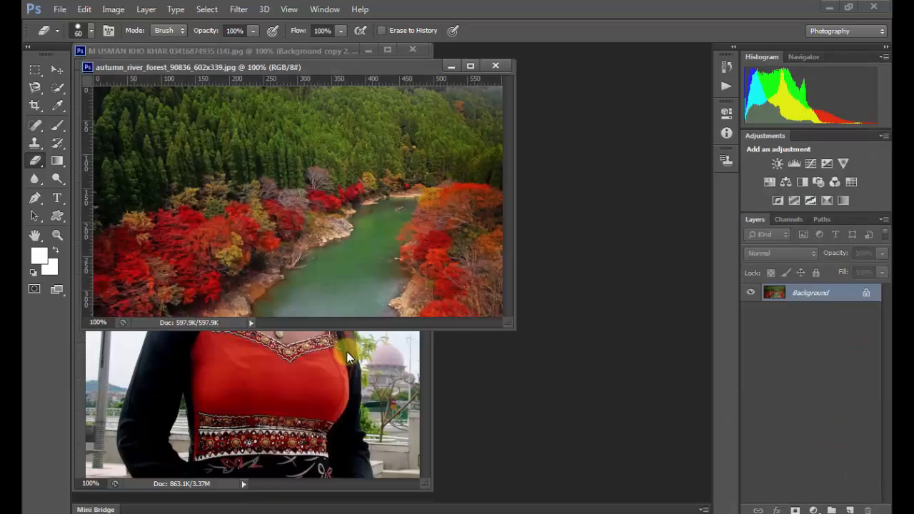
drag(392, 67, 445, 97)
click(547, 96)
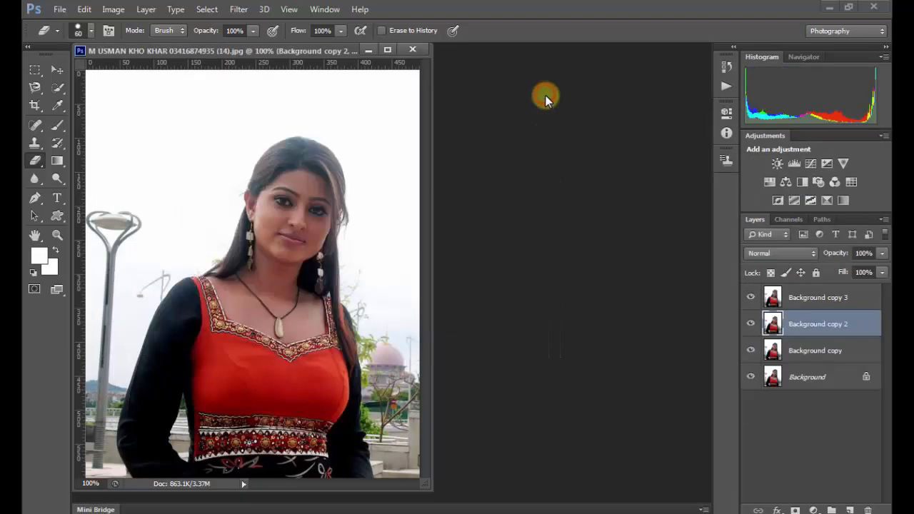
Open the picture 1-18491-desktop-wallpapers-blue-flowers1 from New folder (2)
double_click(536, 105)
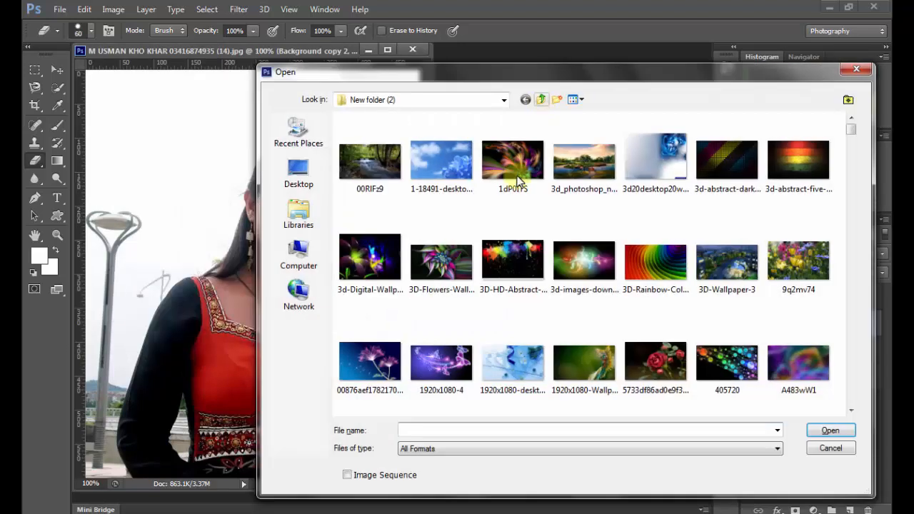
click(450, 179)
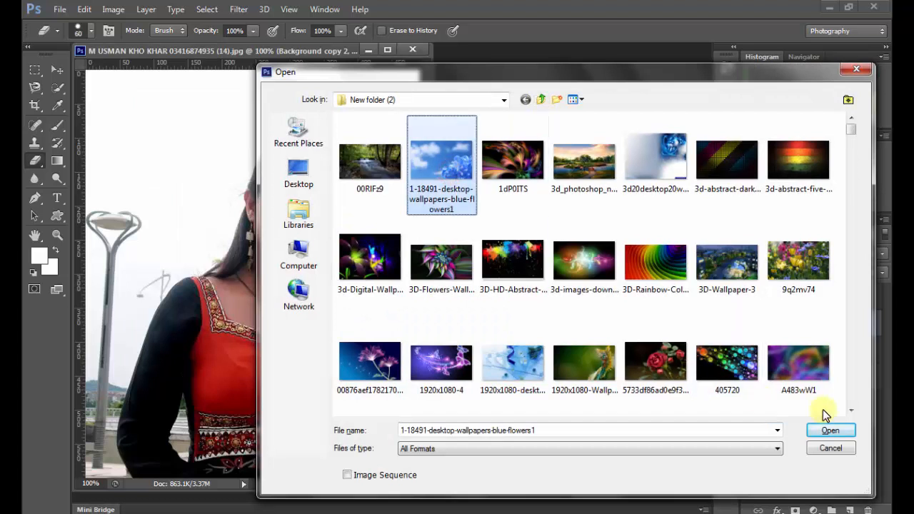
click(831, 428)
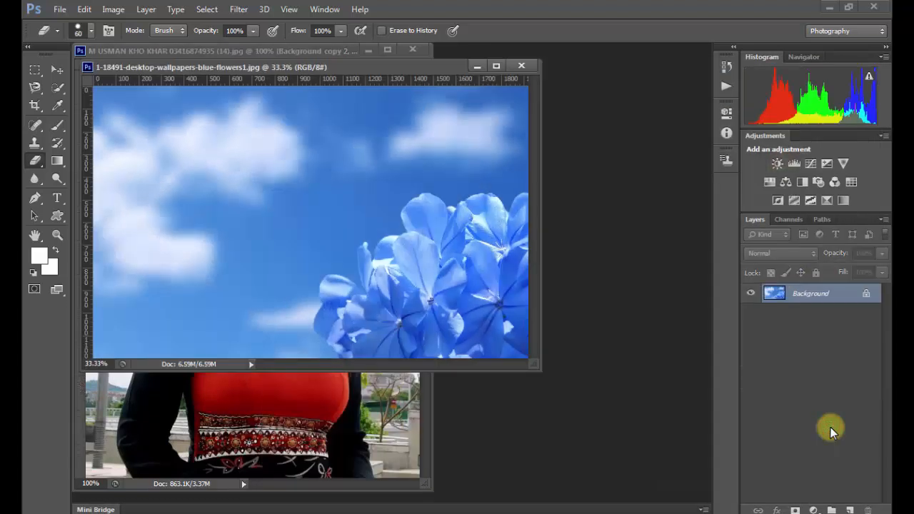
Unlock the blue flower picture's background as Layer 0 and move a copy of it into the portrait document above Background copy 2
click(354, 51)
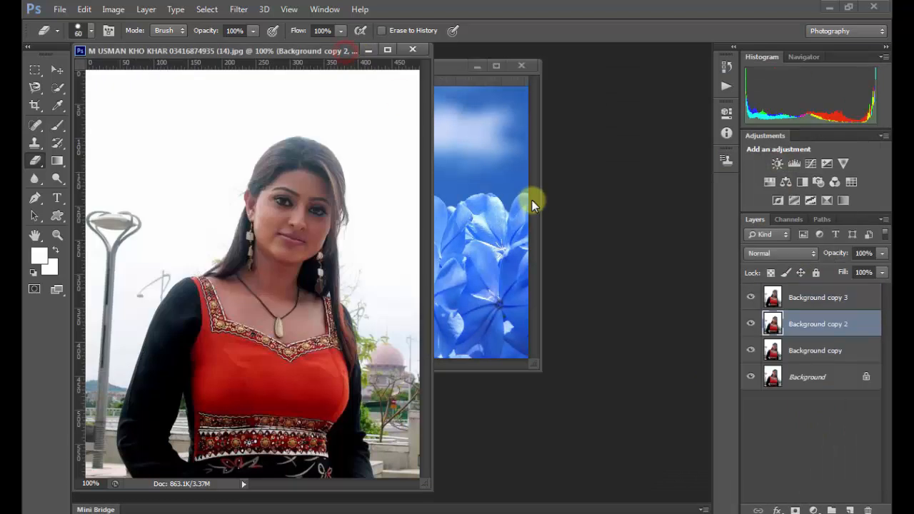
click(58, 68)
click(465, 164)
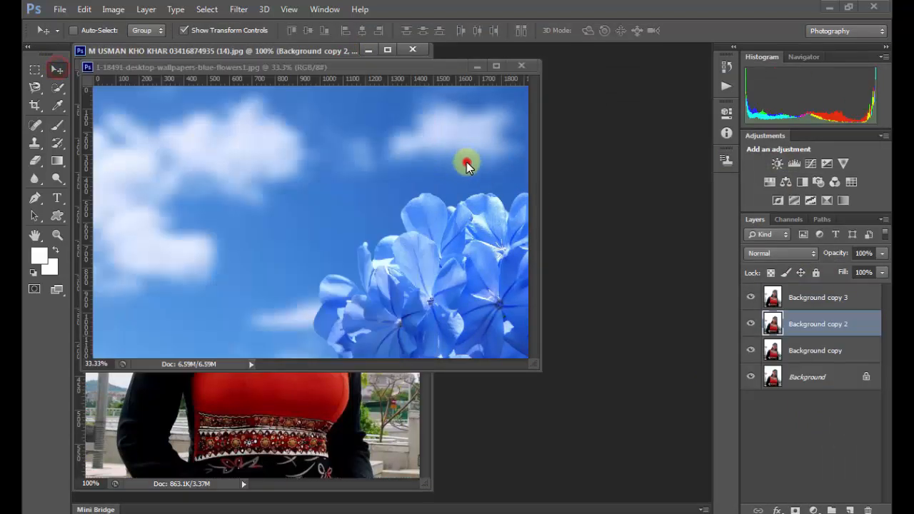
double_click(818, 294)
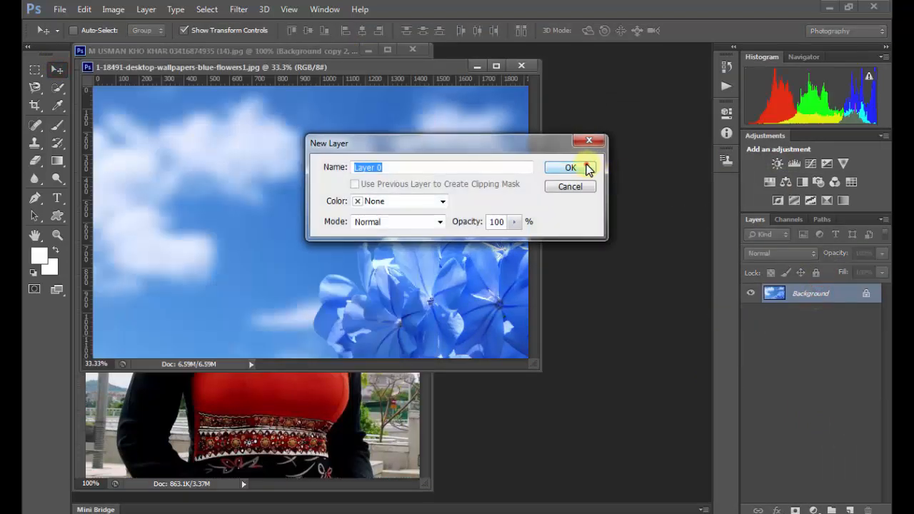
click(588, 168)
drag(418, 190, 334, 413)
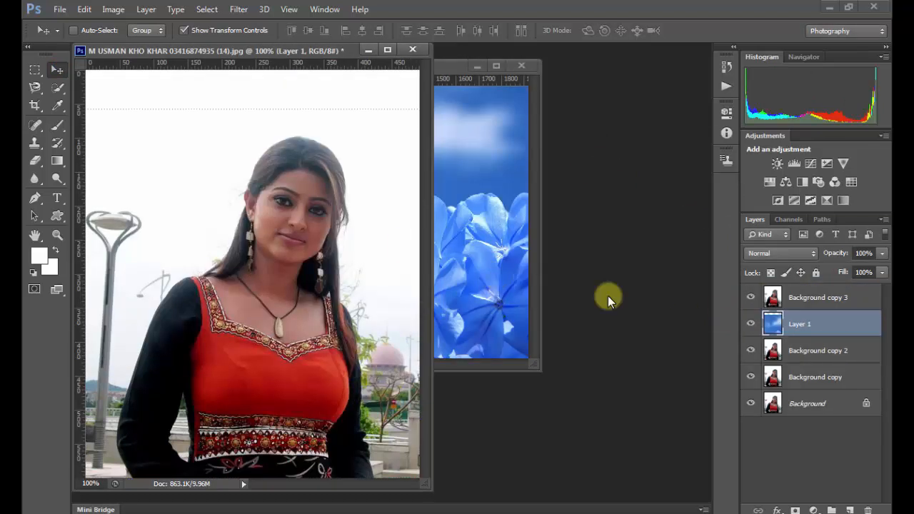
drag(336, 56, 465, 74)
Try erasing parts of Layer 1 with the three layers below it hidden, and revert to the Drag Layer history state
click(36, 164)
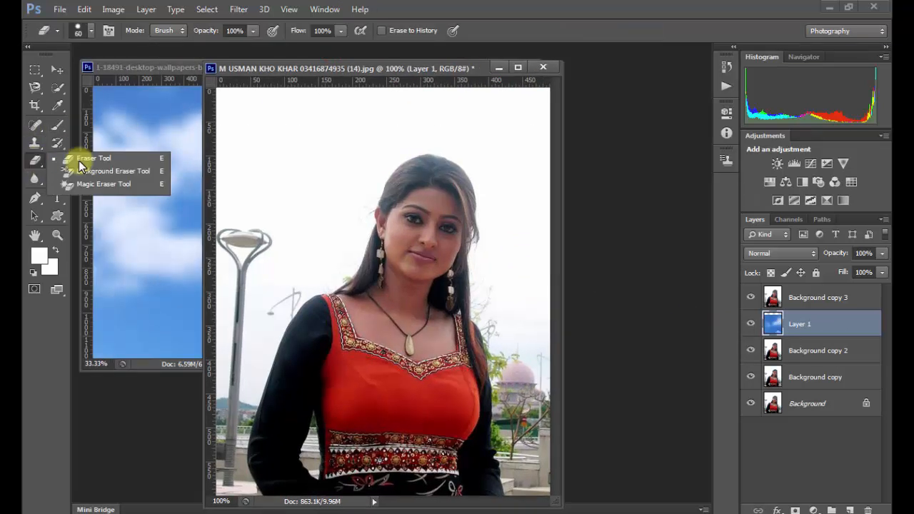
click(76, 158)
drag(246, 148, 242, 135)
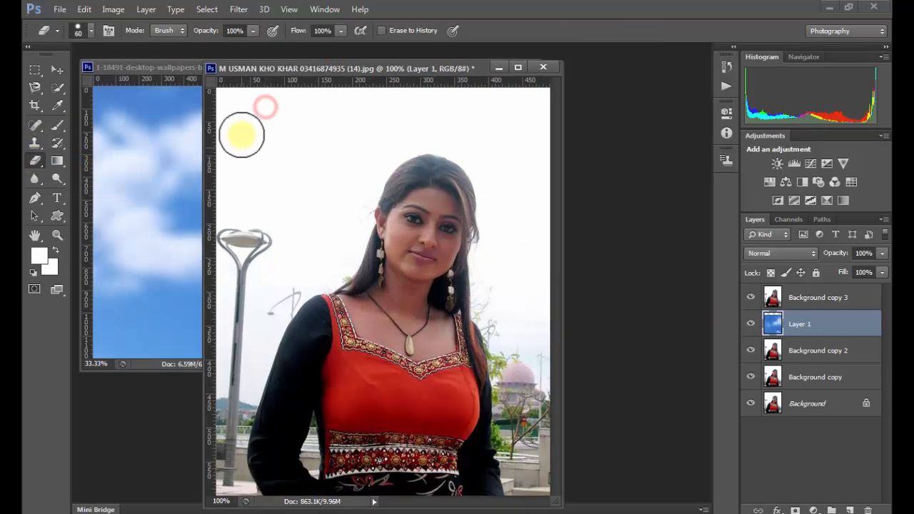
click(749, 351)
click(750, 380)
click(750, 404)
click(313, 131)
click(303, 162)
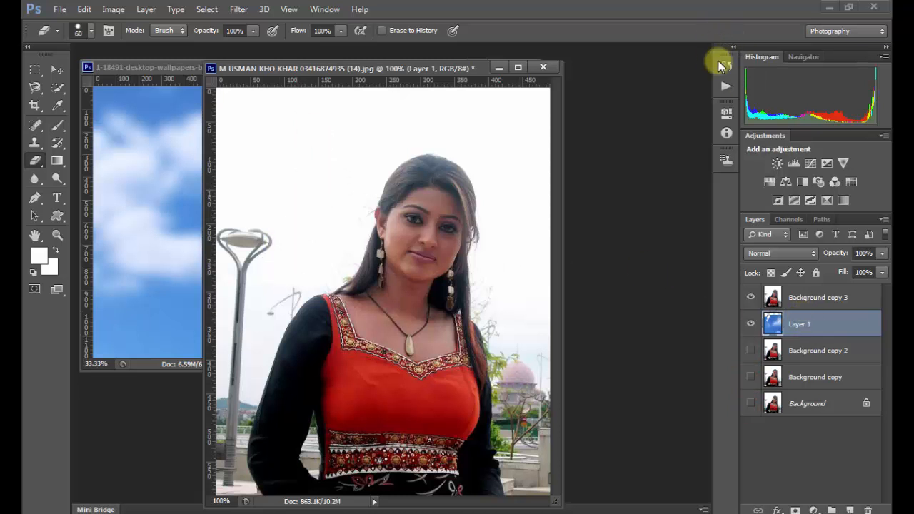
click(728, 66)
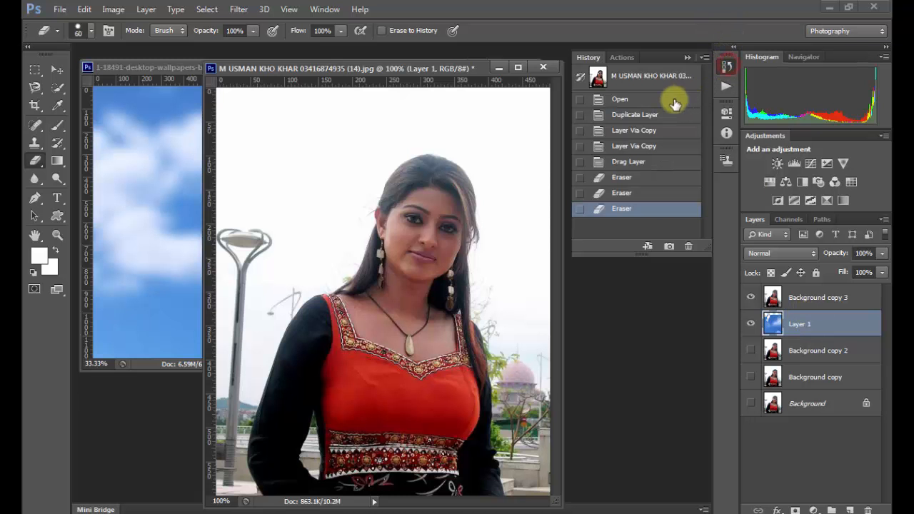
click(636, 163)
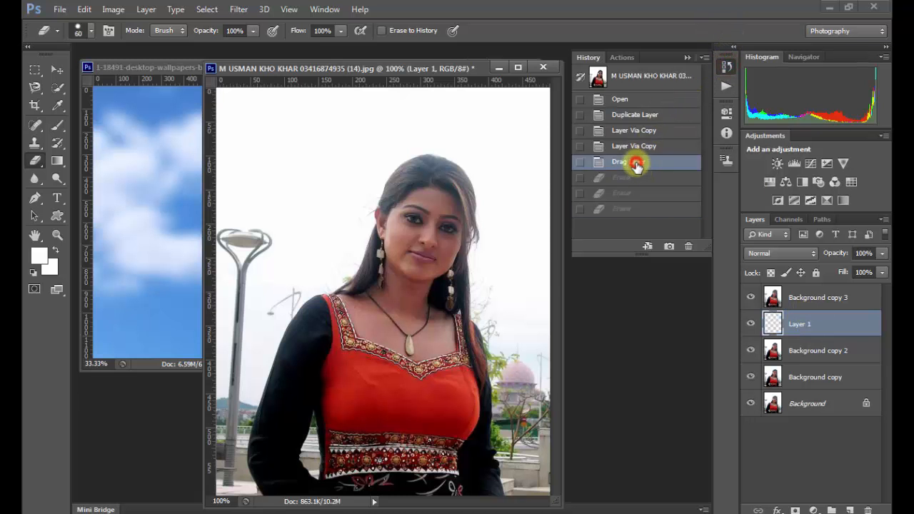
Erase the pale background to the left of the woman on the Background copy 3 layer with the Eraser tool
click(806, 298)
mouse_move(357, 113)
mouse_down()
mouse_move(289, 175)
mouse_move(233, 208)
mouse_move(312, 108)
mouse_move(349, 83)
mouse_move(240, 92)
mouse_move(227, 195)
mouse_move(253, 119)
mouse_move(506, 107)
mouse_move(535, 205)
mouse_move(553, 430)
mouse_move(561, 317)
mouse_move(399, 128)
mouse_move(362, 138)
mouse_move(300, 203)
mouse_move(242, 293)
mouse_move(259, 185)
mouse_move(201, 315)
mouse_move(221, 296)
mouse_up()
mouse_move(357, 178)
mouse_down()
mouse_move(236, 293)
mouse_move(208, 357)
mouse_move(240, 268)
mouse_move(366, 142)
mouse_move(266, 291)
mouse_up()
Hide the Background copy 3 and Background copy 2 layers and try to reposition the sky picture with the Move tool
click(751, 298)
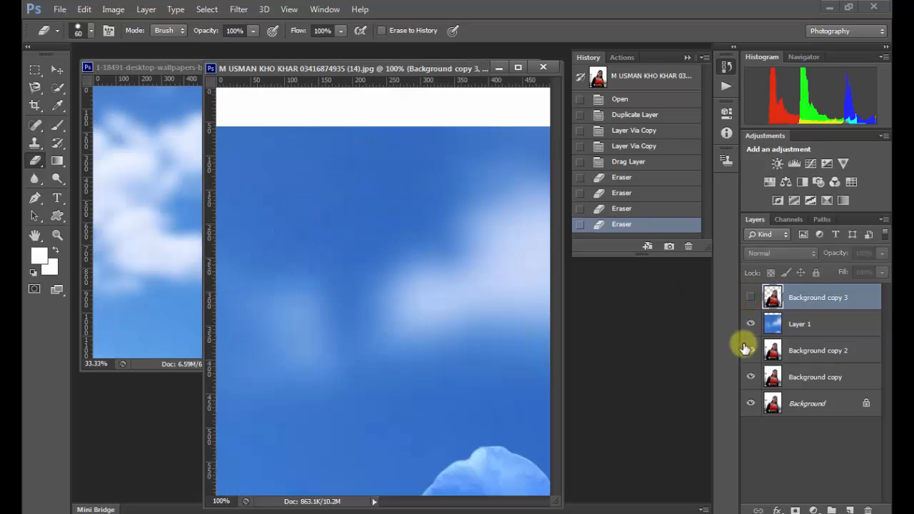
click(748, 350)
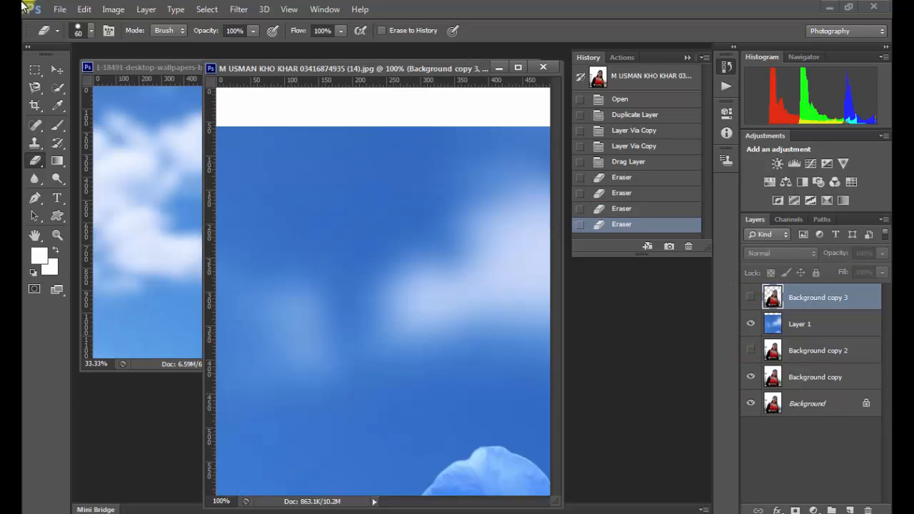
click(57, 74)
drag(268, 164, 376, 206)
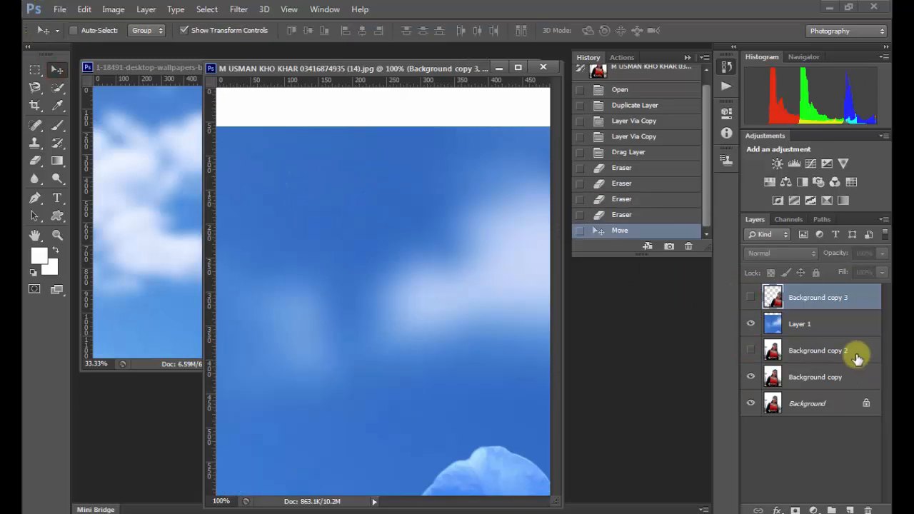
drag(555, 265, 557, 266)
click(519, 66)
key(Tab)
drag(304, 127, 450, 239)
drag(463, 124, 492, 240)
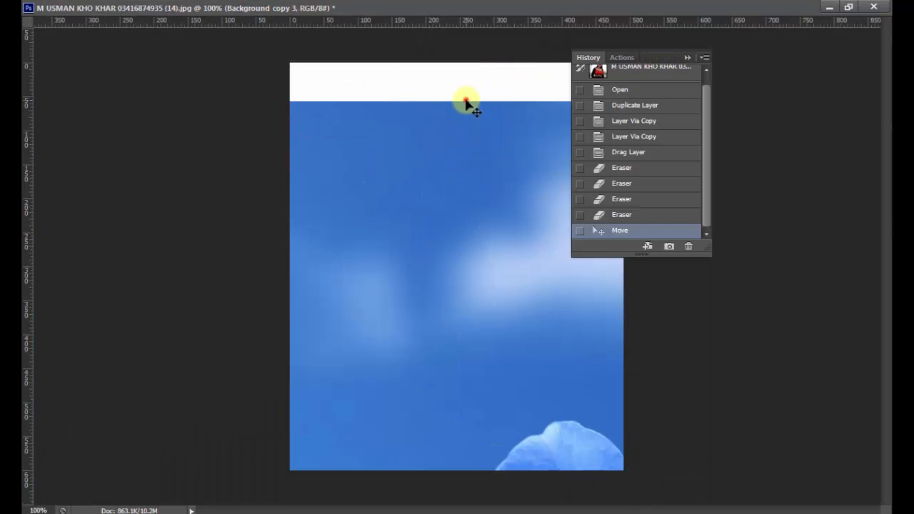
click(850, 7)
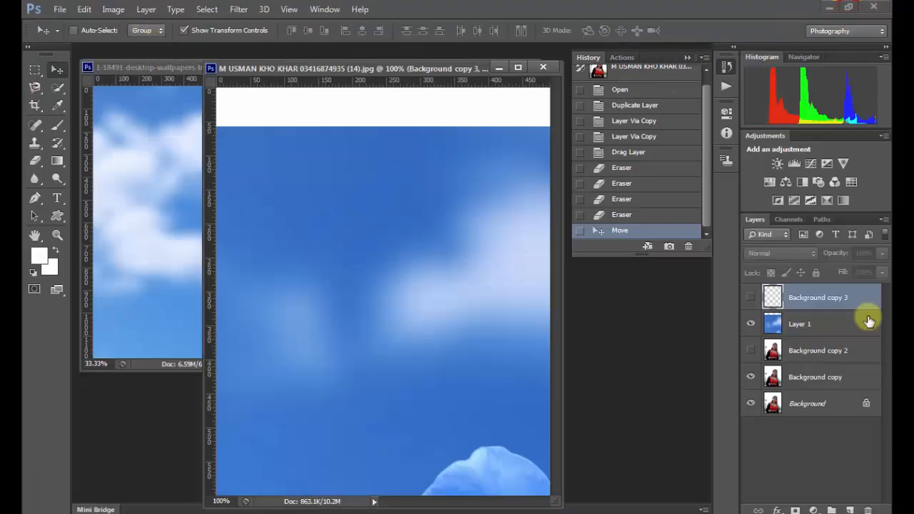
Move Layer 1 and resize it with Free Transform so the clouds and blue flowers cover the whole portrait canvas
click(829, 330)
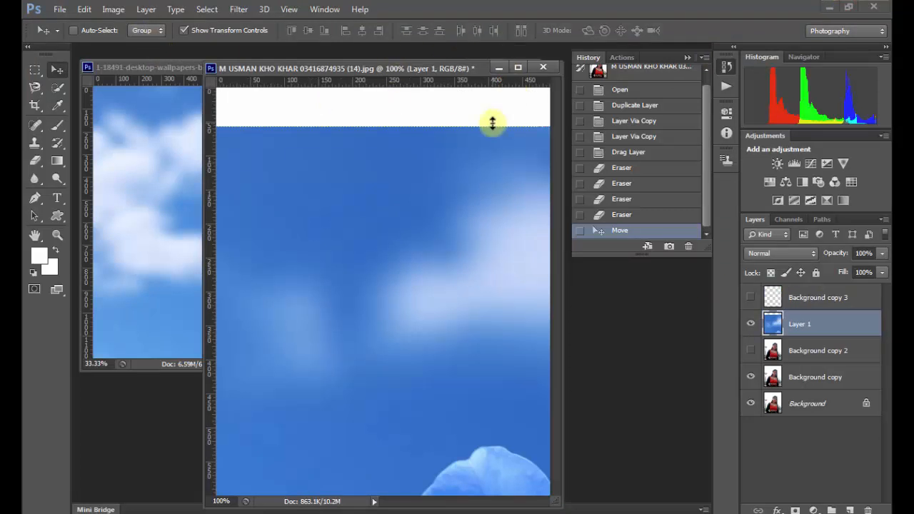
drag(475, 147, 529, 130)
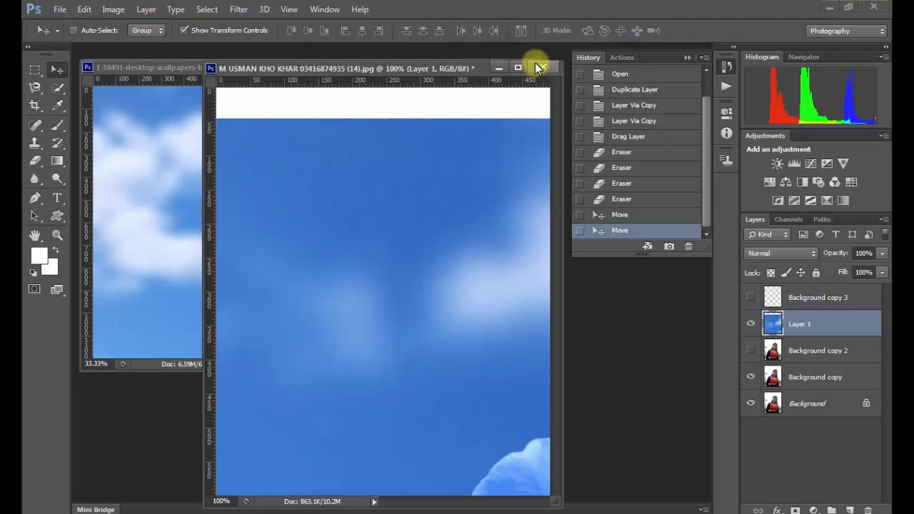
click(516, 67)
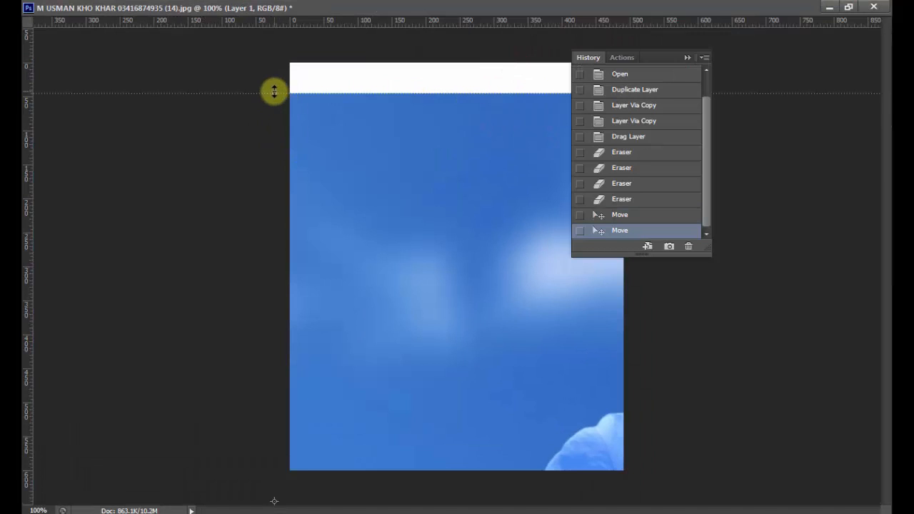
drag(274, 91, 436, 265)
drag(398, 309, 665, 184)
drag(315, 253, 565, 254)
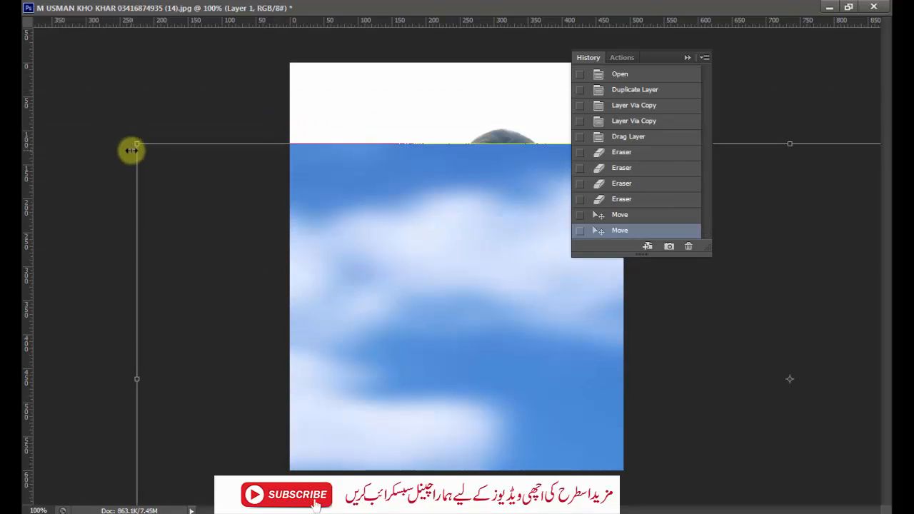
drag(131, 150, 416, 60)
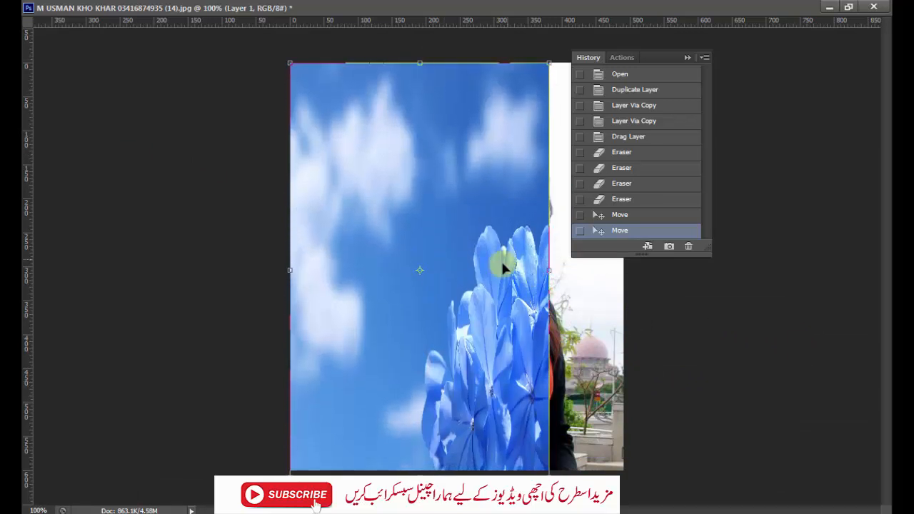
drag(568, 278, 652, 281)
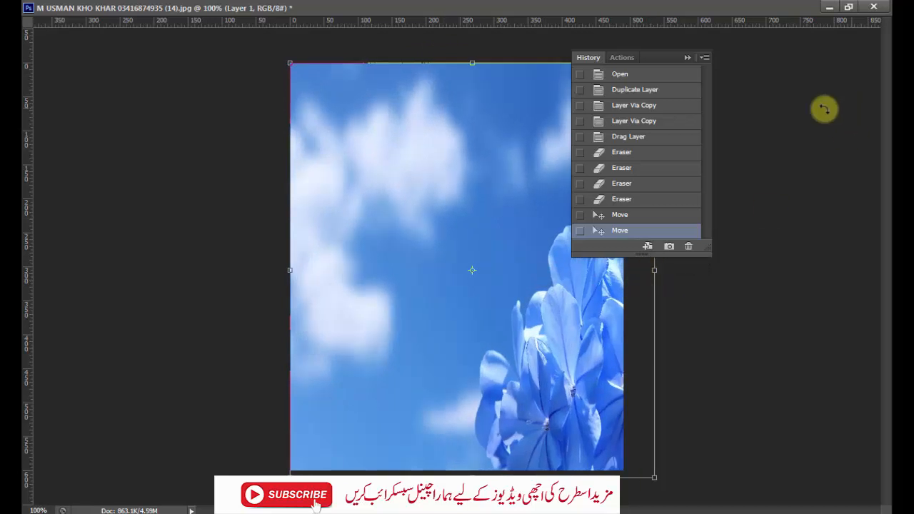
click(850, 6)
click(706, 30)
Show and select Background copy 3, try reverting to the earlier Move history states, and undo the rollback
click(752, 298)
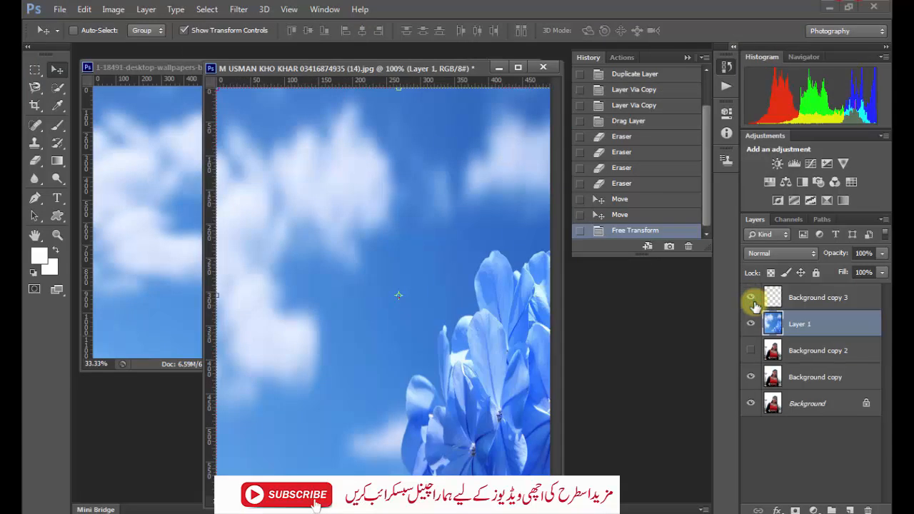
click(792, 301)
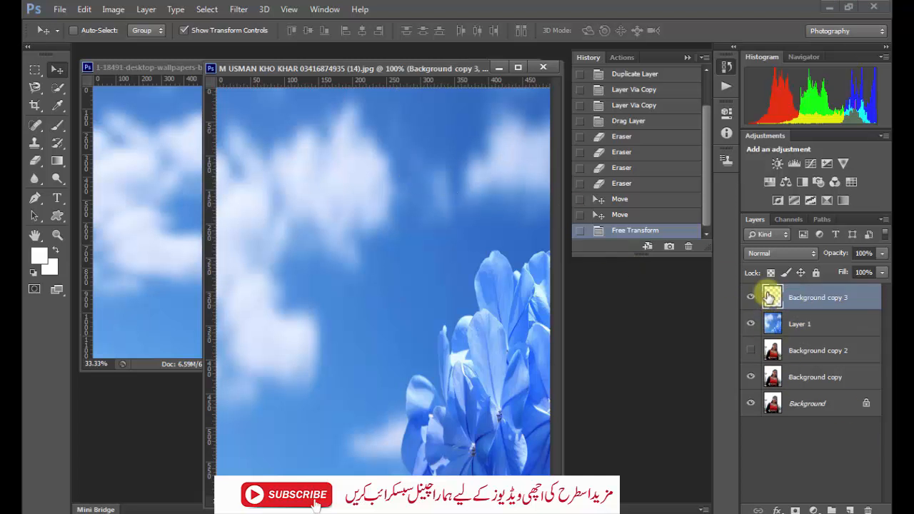
click(640, 214)
click(636, 199)
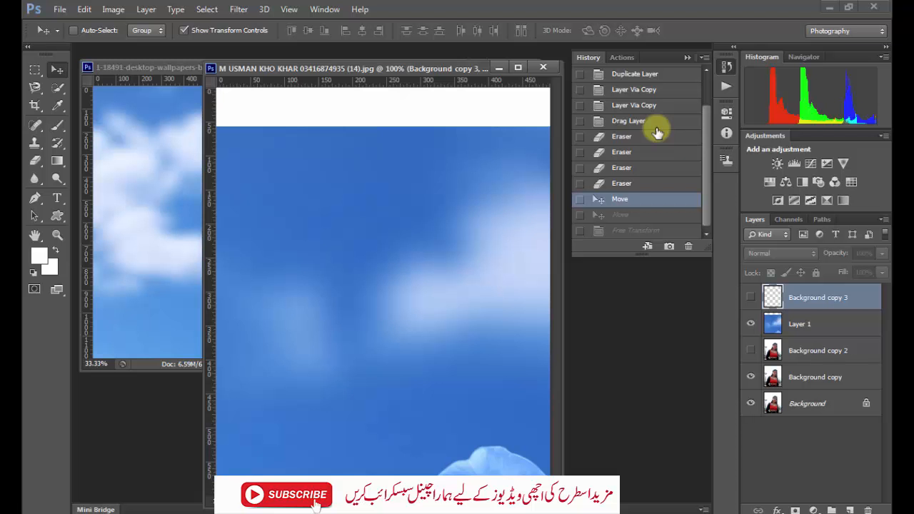
key(ctrl+z)
Move Background copy 2 to the top of the layer stack, delete Background copy 3, and select Background copy 2
drag(789, 344, 783, 294)
click(799, 324)
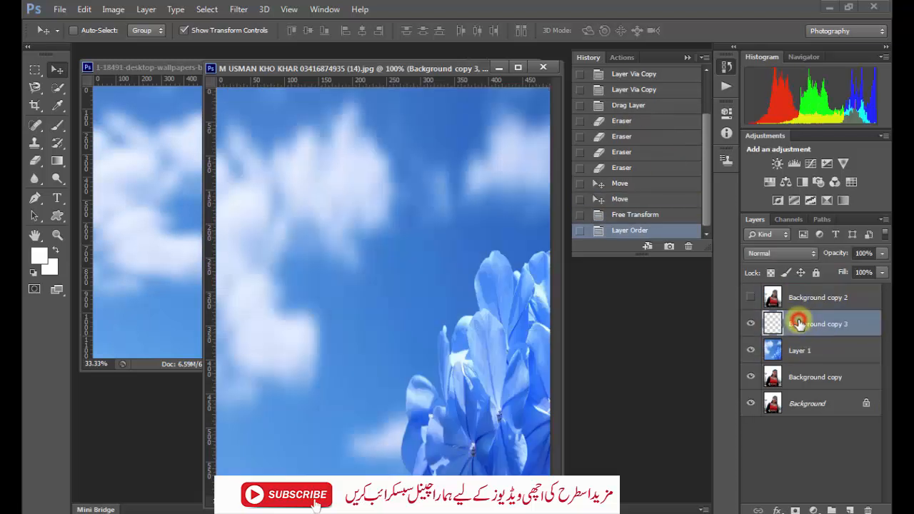
key(Delete)
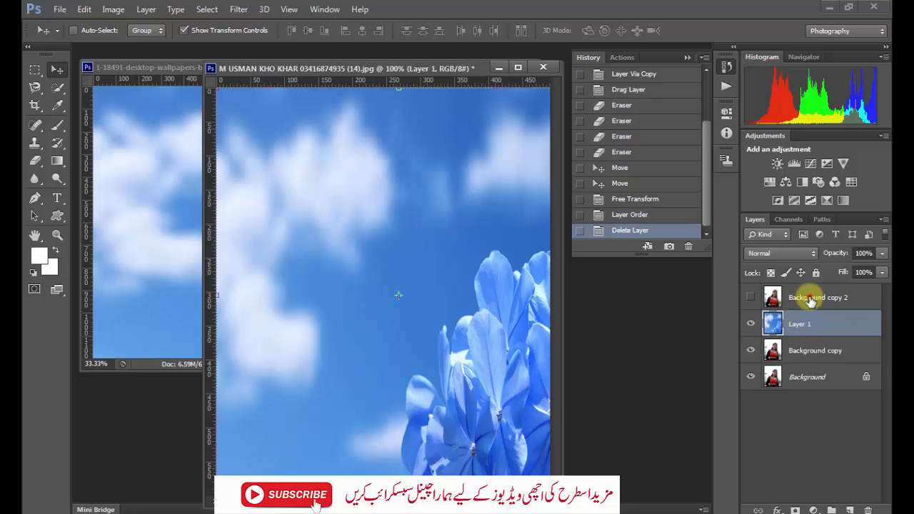
click(809, 299)
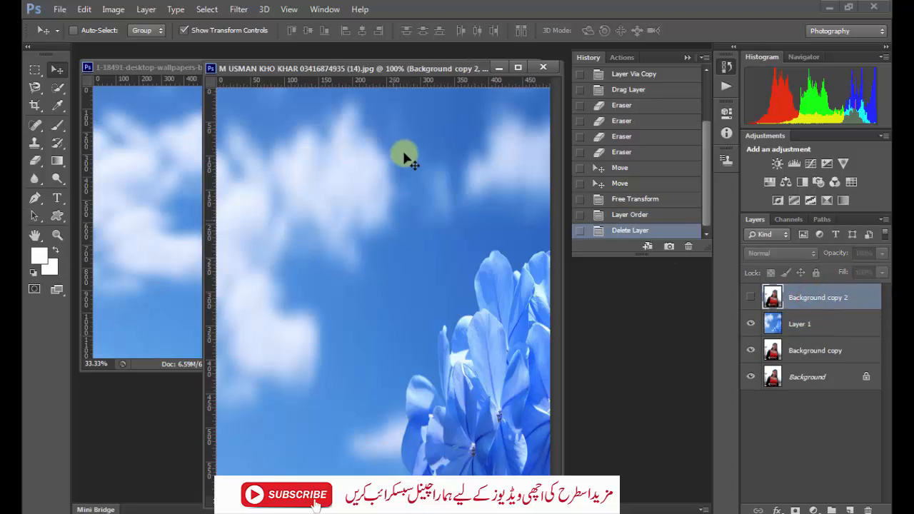
Activate the Eraser tool and make the Background copy 2 layer visible for erasing
click(36, 159)
right_click(39, 159)
click(65, 157)
click(299, 140)
click(350, 181)
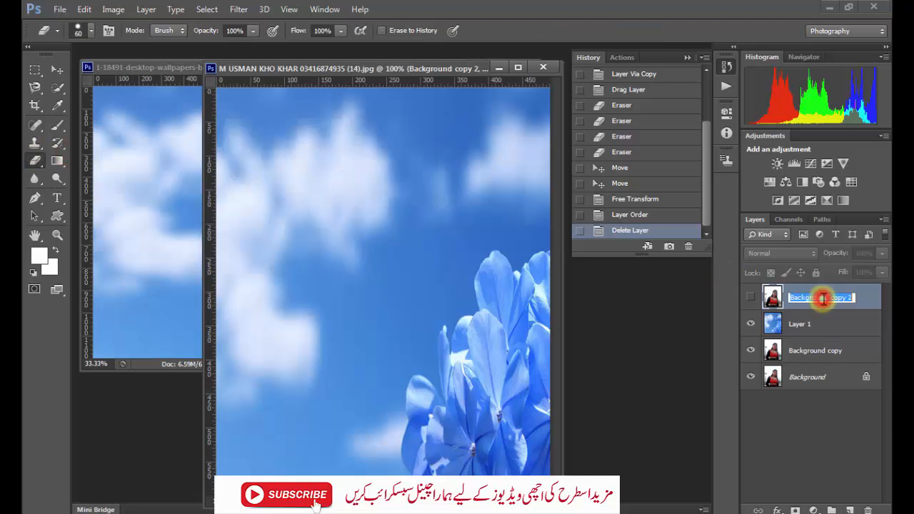
click(876, 305)
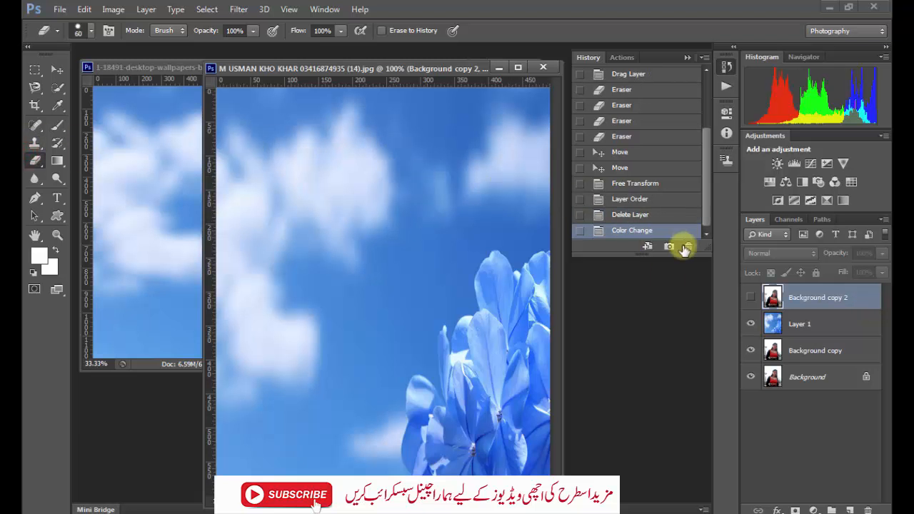
drag(710, 211, 708, 184)
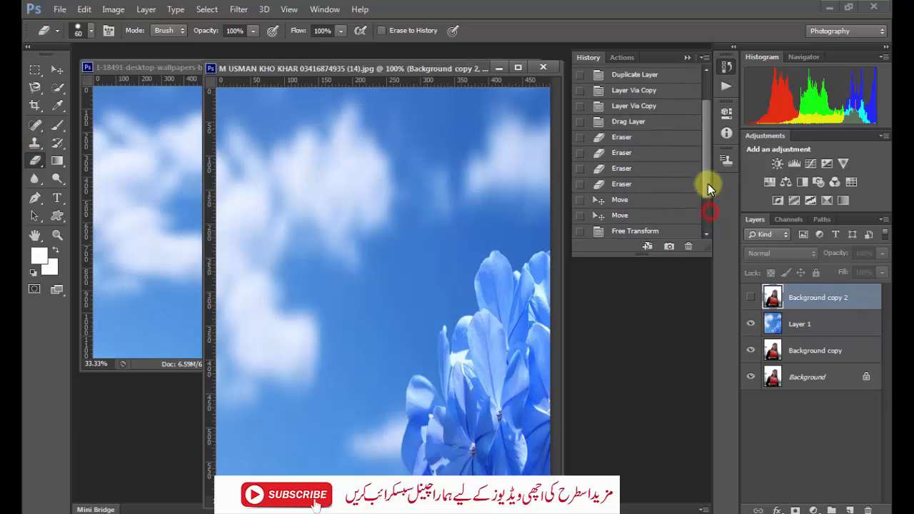
click(750, 300)
Erase the upper-left corner and the left edge of the Background copy 2 layer with the size 60 Eraser
mouse_move(278, 98)
mouse_down()
mouse_move(251, 181)
mouse_move(252, 86)
mouse_move(230, 166)
mouse_up()
mouse_move(295, 78)
mouse_down()
mouse_move(282, 147)
mouse_move(243, 214)
mouse_up()
mouse_move(187, 336)
mouse_down()
mouse_move(229, 268)
mouse_move(209, 376)
mouse_move(234, 324)
mouse_move(218, 463)
mouse_move(243, 473)
mouse_up()
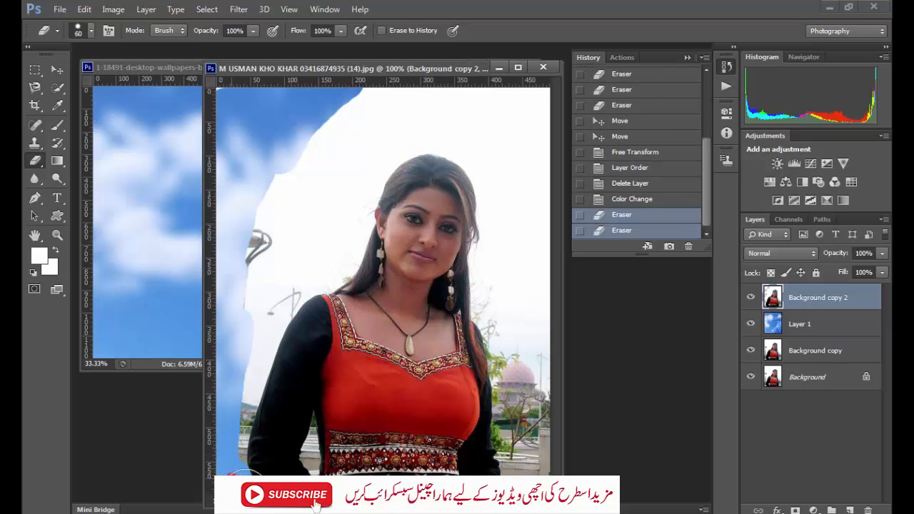
click(234, 492)
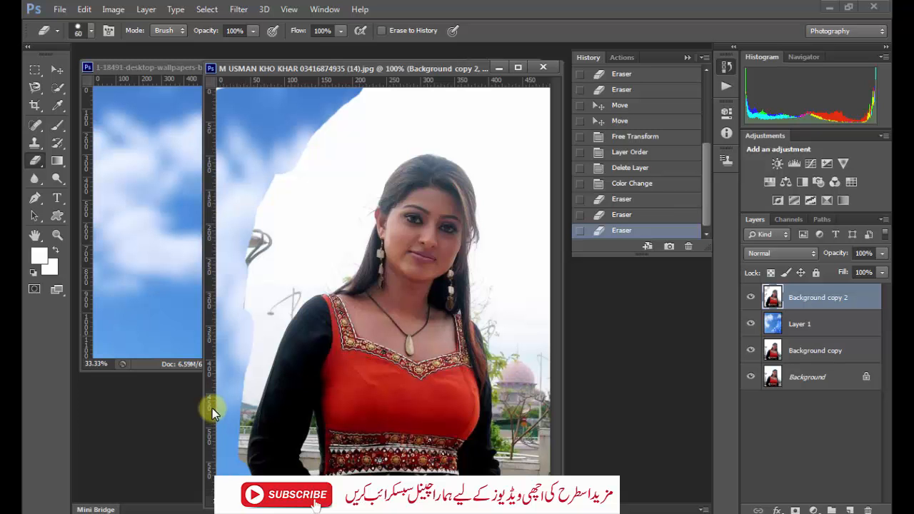
Erase the background above and to the right of the woman, and trim closer around her head and left-hand sleeve
mouse_move(301, 209)
mouse_down()
mouse_move(257, 280)
mouse_move(290, 181)
mouse_move(228, 302)
mouse_move(318, 124)
mouse_move(366, 79)
mouse_move(300, 195)
mouse_move(384, 98)
mouse_move(342, 155)
mouse_move(432, 93)
mouse_move(415, 92)
mouse_move(497, 97)
mouse_move(544, 93)
mouse_up()
mouse_move(541, 144)
mouse_down()
mouse_move(535, 312)
mouse_move(581, 136)
mouse_move(535, 385)
mouse_move(536, 373)
mouse_move(531, 481)
mouse_move(504, 393)
mouse_move(501, 326)
mouse_move(504, 372)
mouse_move(511, 322)
mouse_move(520, 456)
mouse_up()
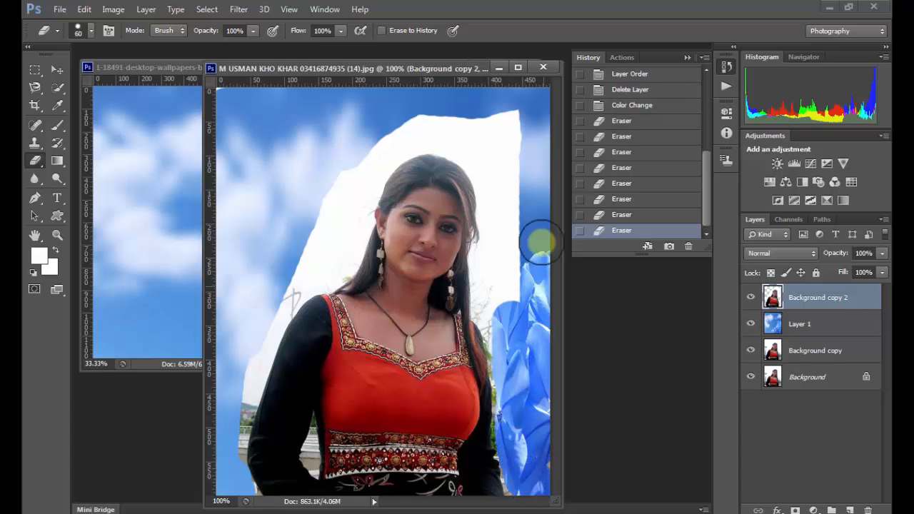
mouse_move(520, 116)
mouse_down()
mouse_move(504, 214)
mouse_move(510, 319)
mouse_move(507, 131)
mouse_move(481, 122)
mouse_move(400, 127)
mouse_move(362, 157)
mouse_move(330, 245)
mouse_move(302, 278)
mouse_up()
mouse_move(337, 160)
mouse_down()
mouse_move(293, 284)
mouse_move(288, 277)
mouse_move(273, 320)
mouse_move(293, 273)
mouse_move(267, 316)
mouse_up()
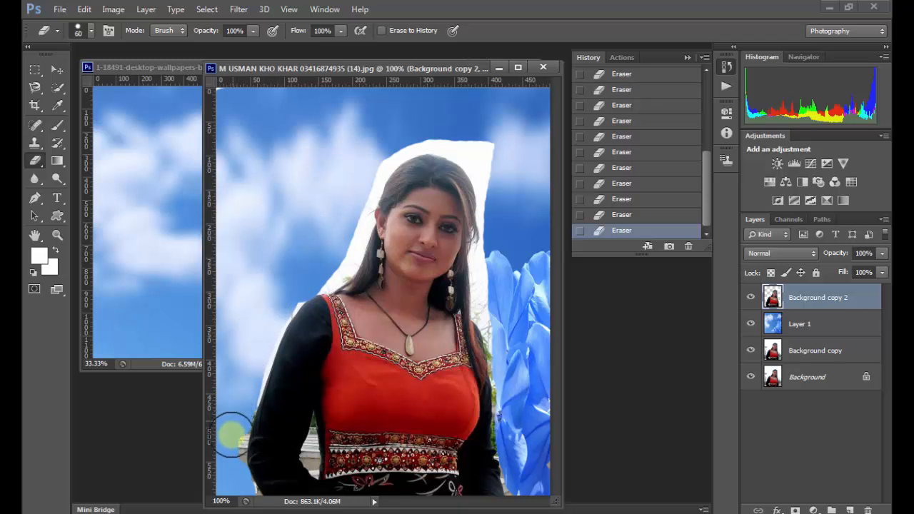
mouse_move(420, 131)
mouse_down()
mouse_move(465, 134)
mouse_move(477, 152)
mouse_up()
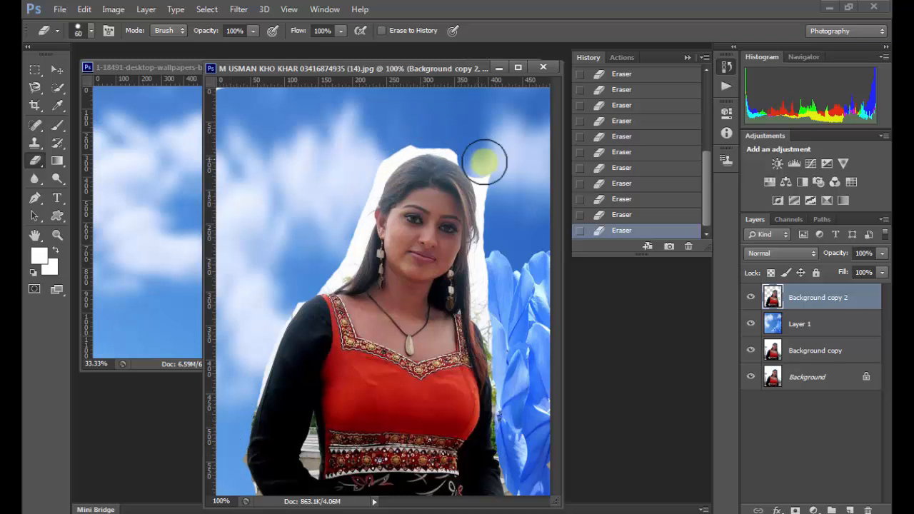
At 200% zoom, erase the white fringe along the left side of the woman's hair down to her shoulder
key(ctrl+plus)
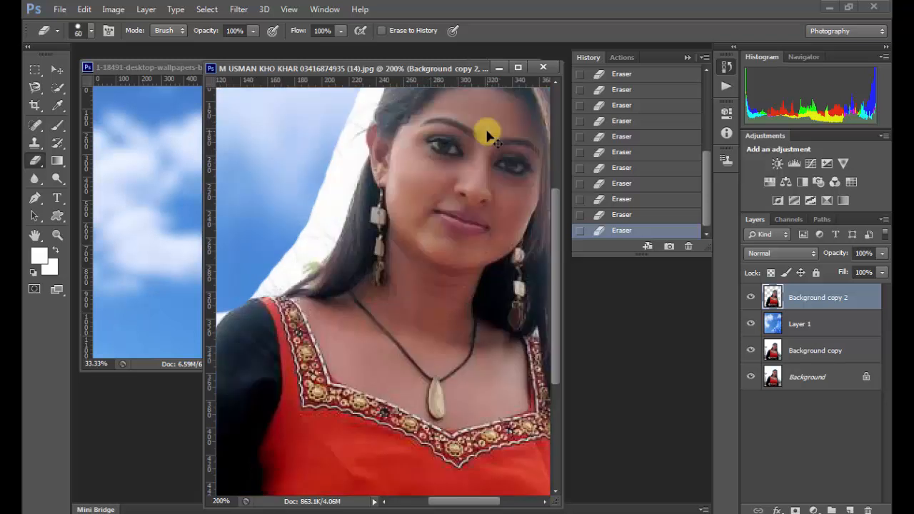
click(519, 68)
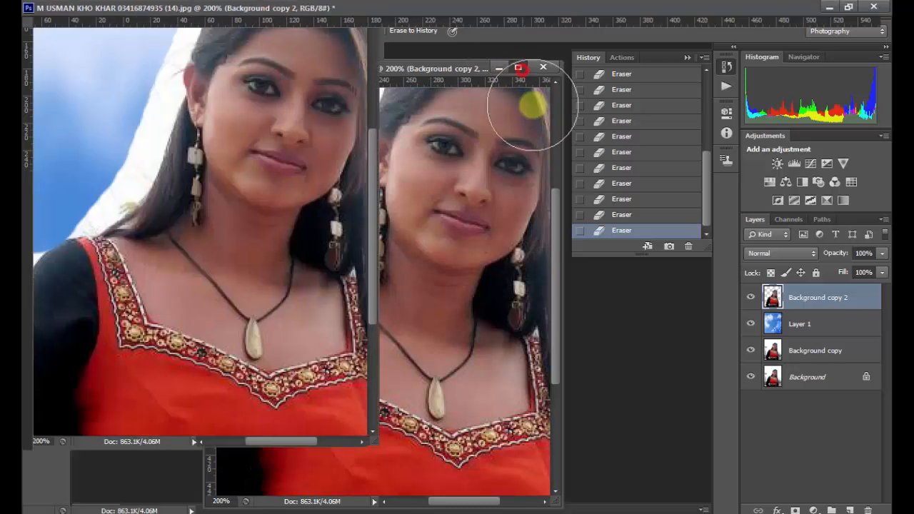
click(685, 59)
scroll(605, 198, up, 5)
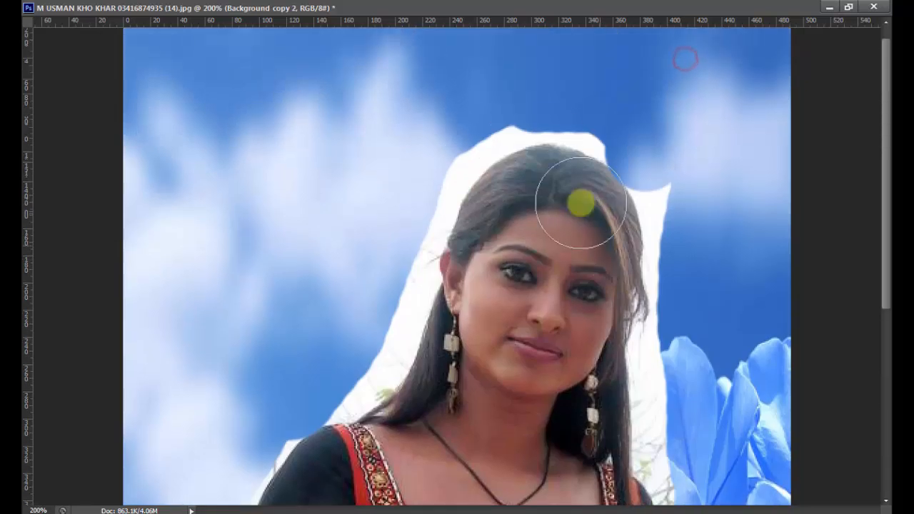
mouse_move(490, 111)
mouse_down()
mouse_move(411, 177)
mouse_move(381, 292)
mouse_move(364, 343)
mouse_move(334, 370)
mouse_up()
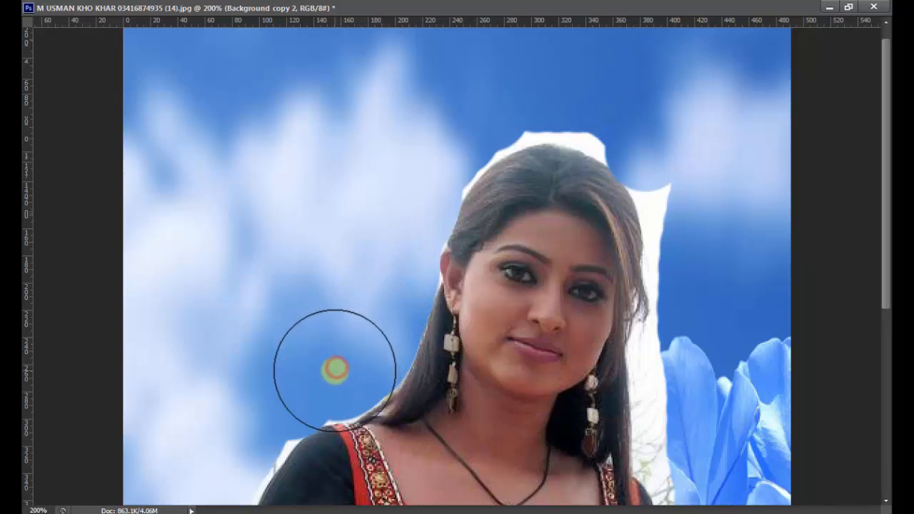
click(326, 372)
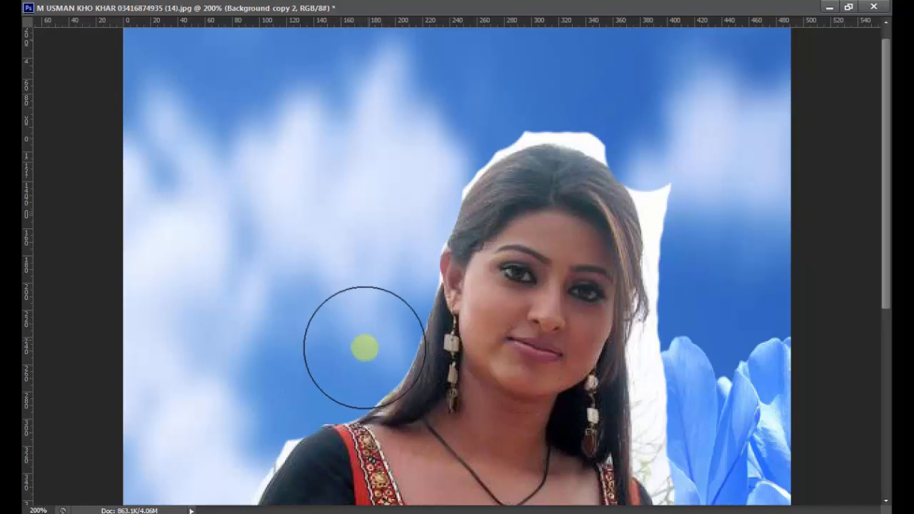
click(352, 357)
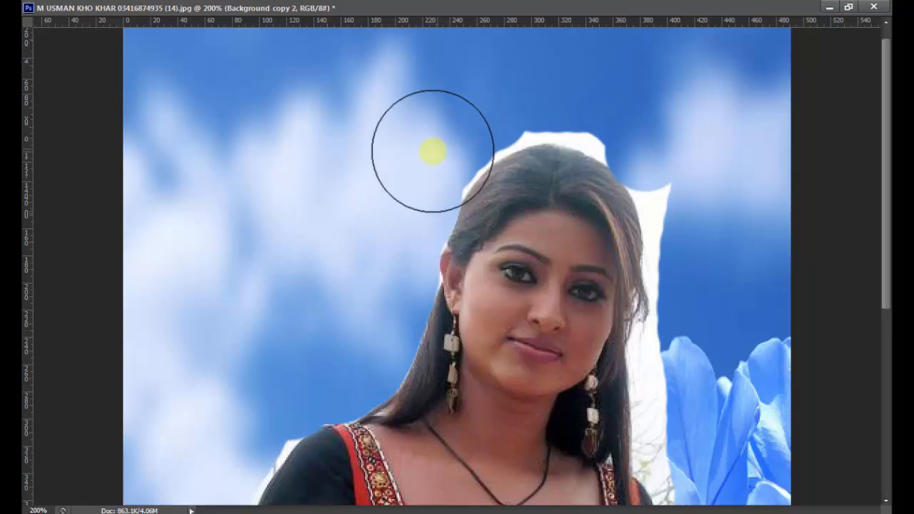
Erase the remaining white fringe around the top of the woman's hair with short Eraser dabs
click(427, 157)
click(448, 134)
click(467, 116)
click(488, 103)
click(521, 92)
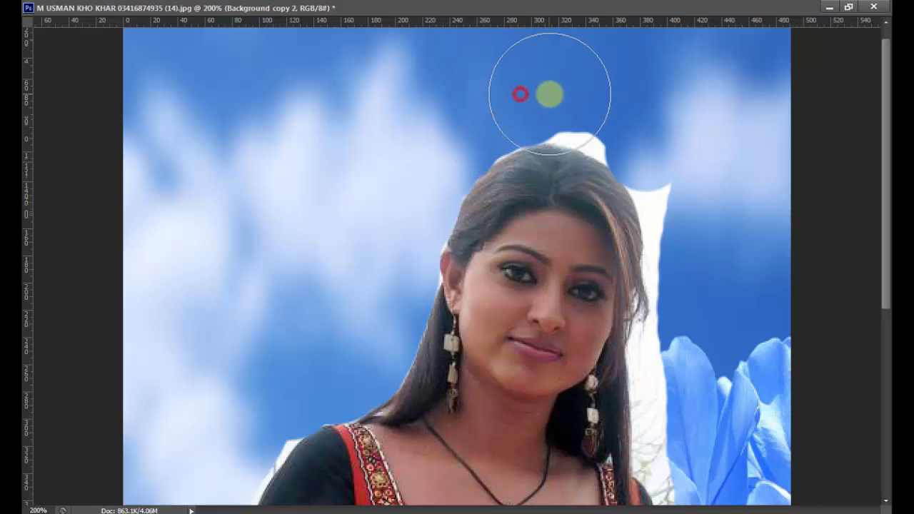
click(554, 91)
click(572, 91)
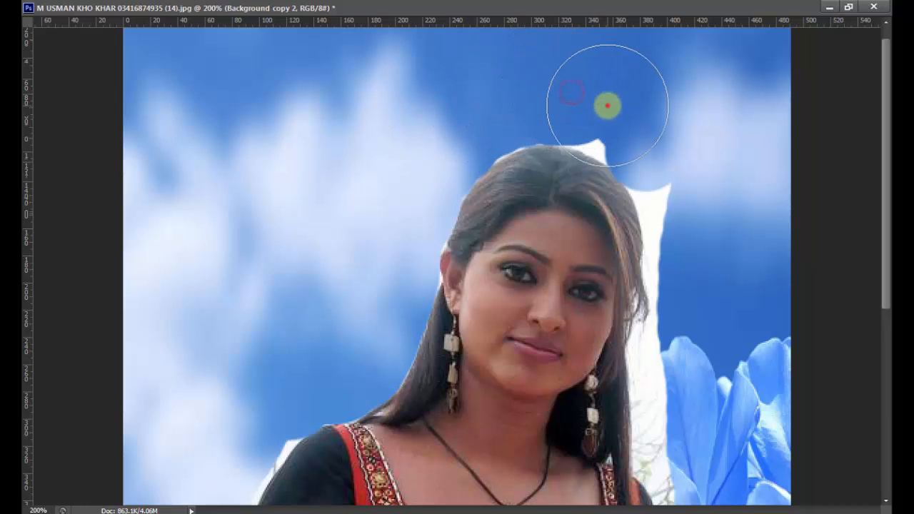
click(608, 107)
click(582, 97)
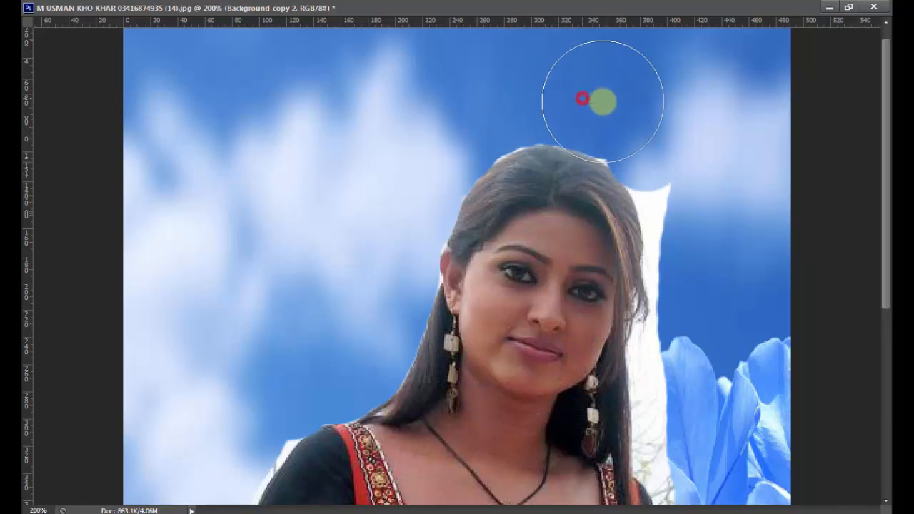
click(638, 121)
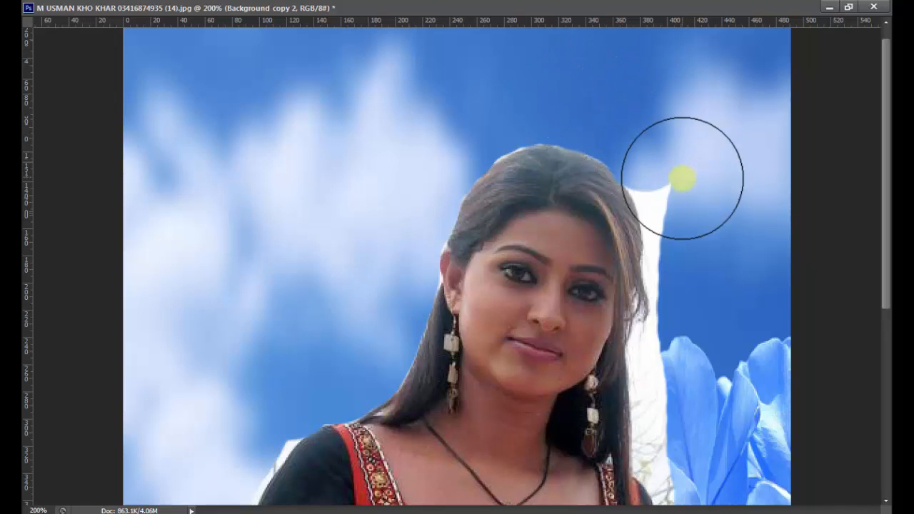
Erase the white background along the right side of the woman's hair, from the crown down to cheek level
click(682, 177)
click(674, 161)
click(690, 200)
click(694, 247)
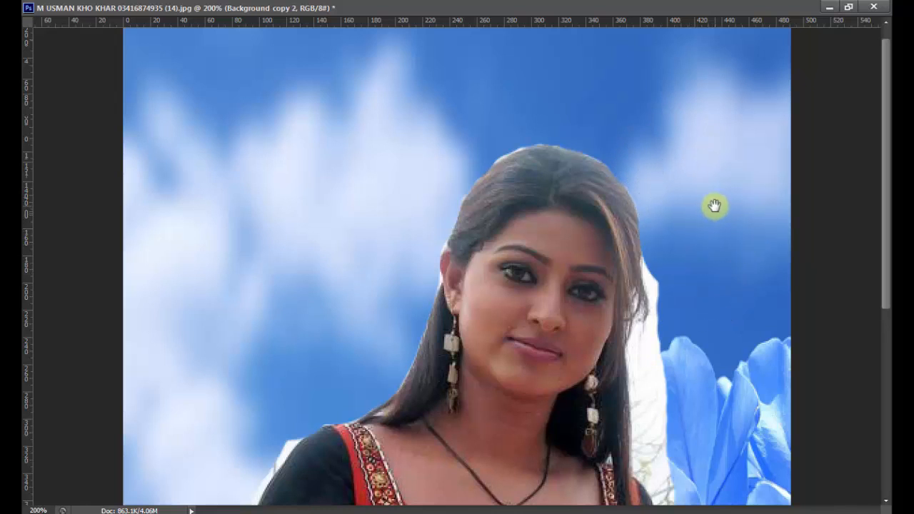
drag(716, 205, 649, 83)
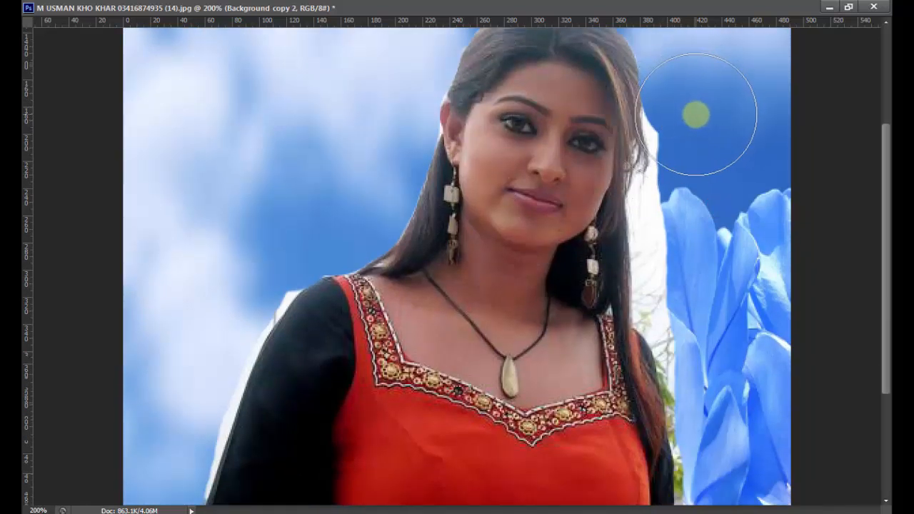
click(698, 116)
click(697, 117)
click(698, 136)
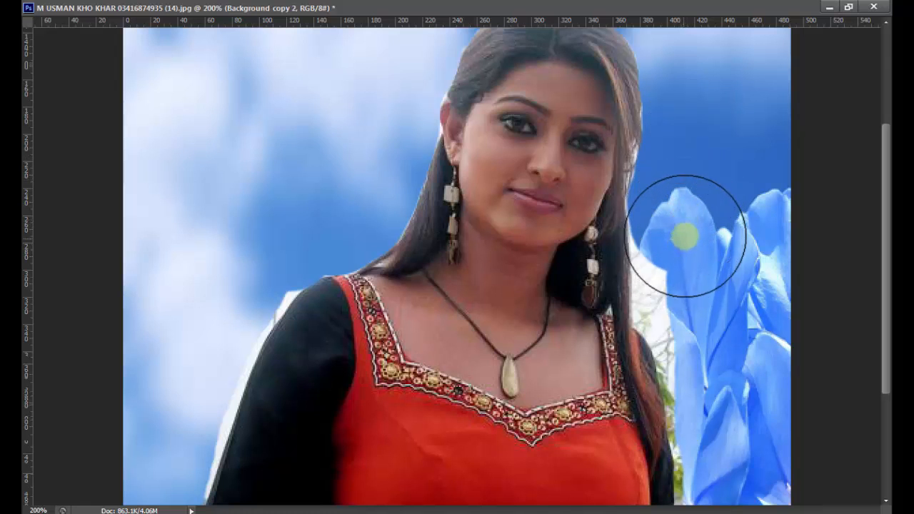
Erase the leftover background beside the lower right-hand hair and the shoulder next to the blue flowers
mouse_move(684, 243)
mouse_down()
mouse_move(685, 277)
mouse_move(684, 116)
mouse_up()
key(space)
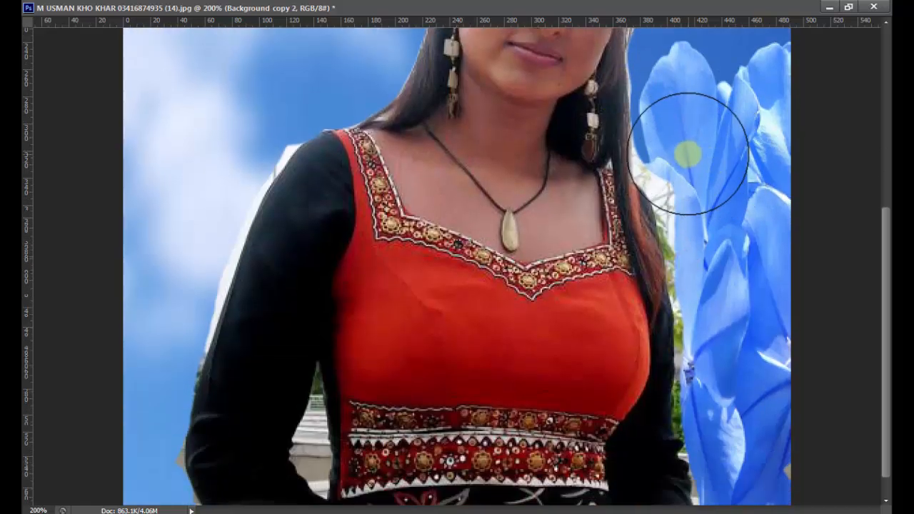
drag(688, 153, 686, 156)
click(686, 162)
click(701, 186)
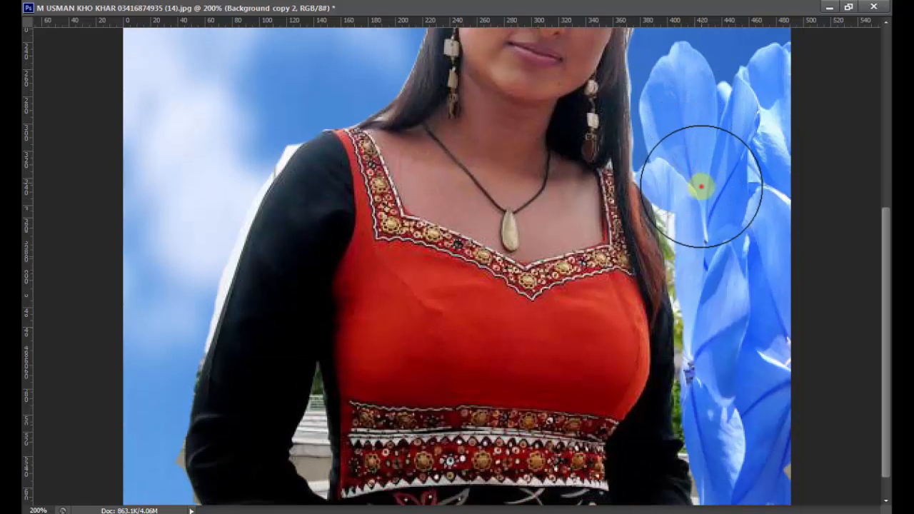
click(713, 212)
click(719, 224)
click(711, 234)
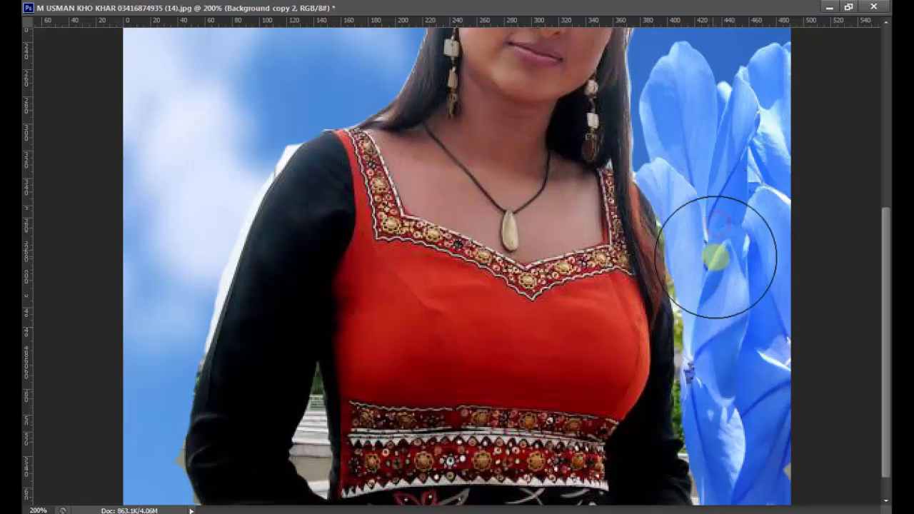
Erase the background remnants along the right-hand sleeve, from the upper arm down to the bottom of the photo
click(719, 263)
click(721, 297)
click(727, 320)
click(728, 341)
click(730, 376)
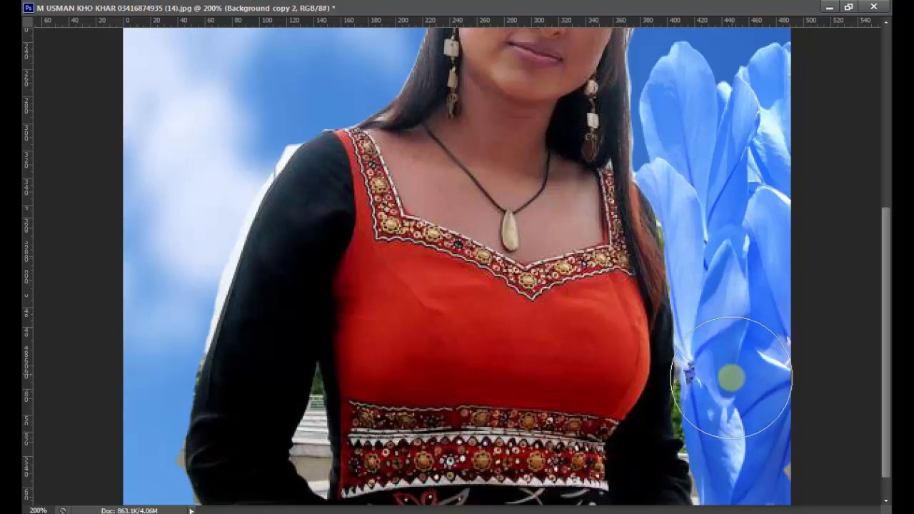
click(729, 388)
click(729, 409)
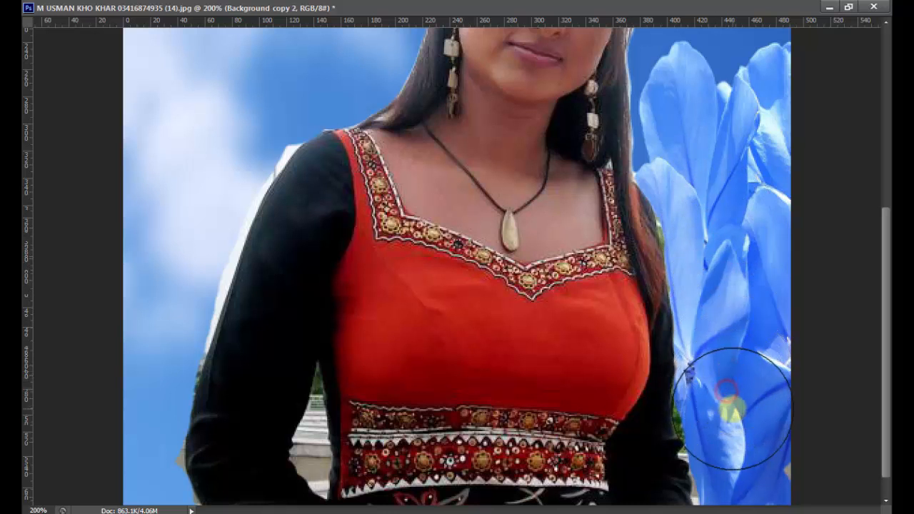
key(space)
drag(716, 328, 670, 148)
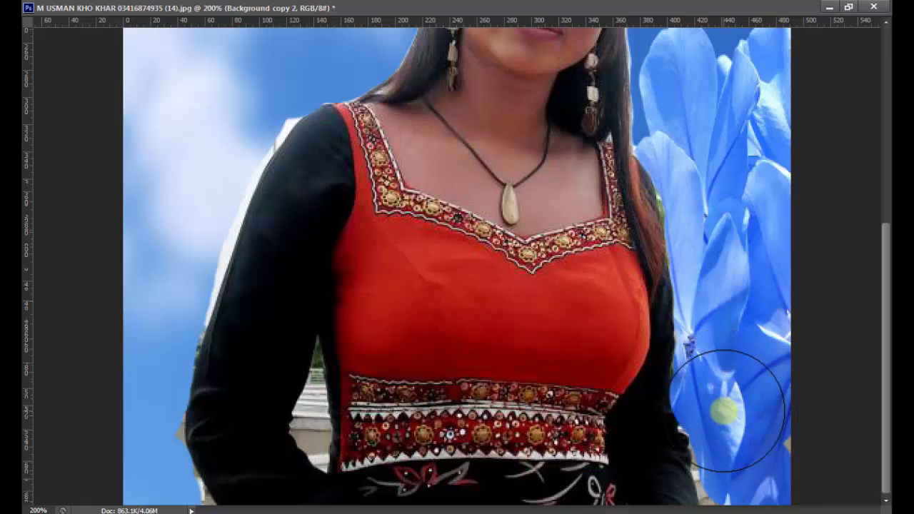
click(734, 422)
click(739, 446)
click(745, 465)
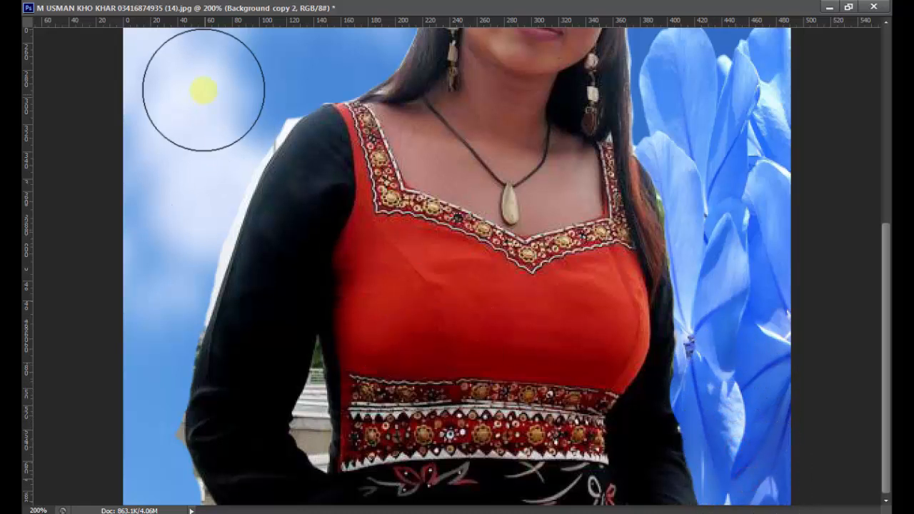
Erase the white fringe along the outer edge of the left-hand sleeve, from the shoulder down past the elbow
click(251, 91)
click(241, 106)
click(231, 125)
click(216, 143)
click(200, 166)
click(197, 186)
click(189, 206)
click(180, 231)
click(173, 245)
click(174, 259)
click(167, 272)
click(165, 291)
click(155, 306)
click(151, 320)
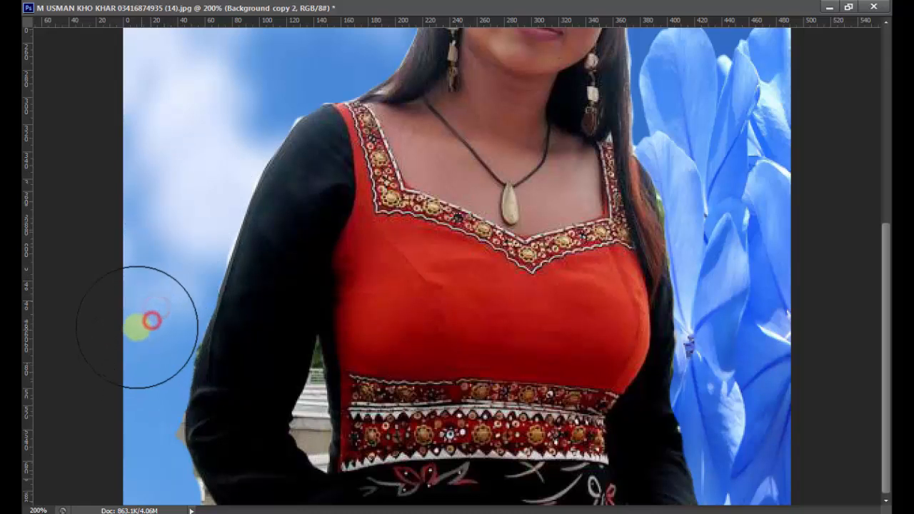
click(128, 427)
click(129, 436)
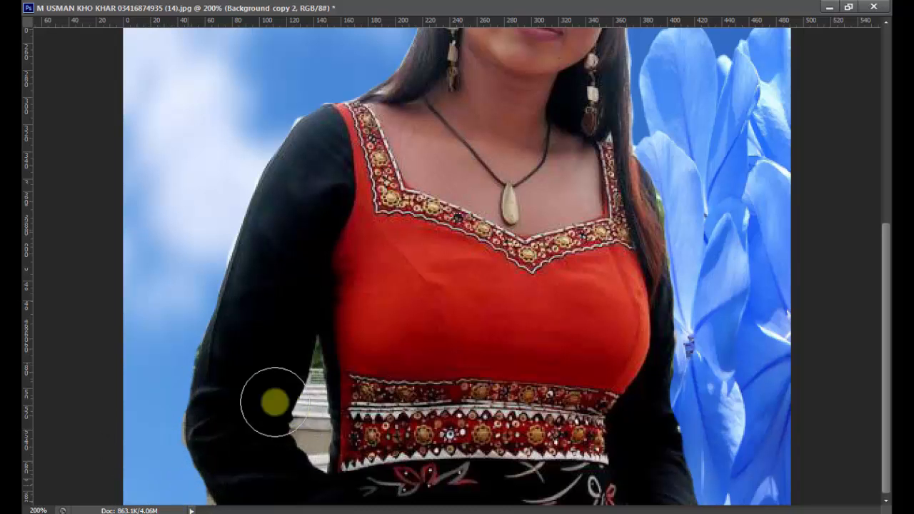
Show the portrait in a normal window at 100% and move the woman's cutout layer slightly down and to the right
click(850, 7)
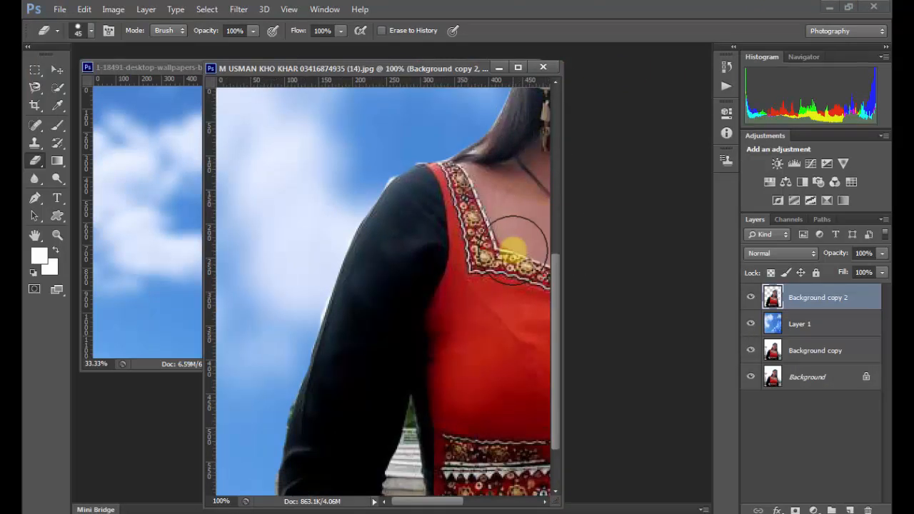
key(ctrl+minus)
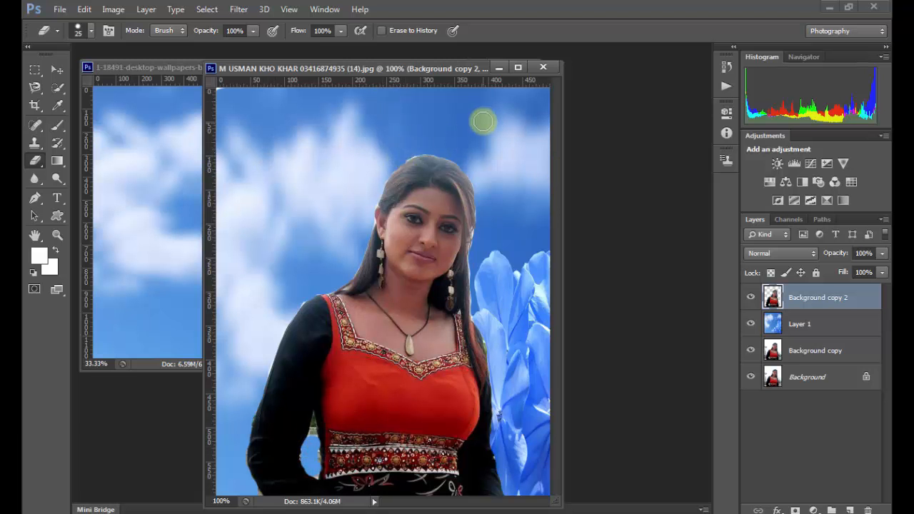
click(57, 69)
mouse_move(402, 250)
mouse_down()
mouse_move(378, 260)
mouse_move(370, 188)
mouse_move(333, 190)
mouse_move(384, 259)
mouse_move(415, 265)
mouse_up()
Copy the woman's cutout layer into the blue-flowers wallpaper document and scale it to 174.54% width and 178.50% height
click(190, 71)
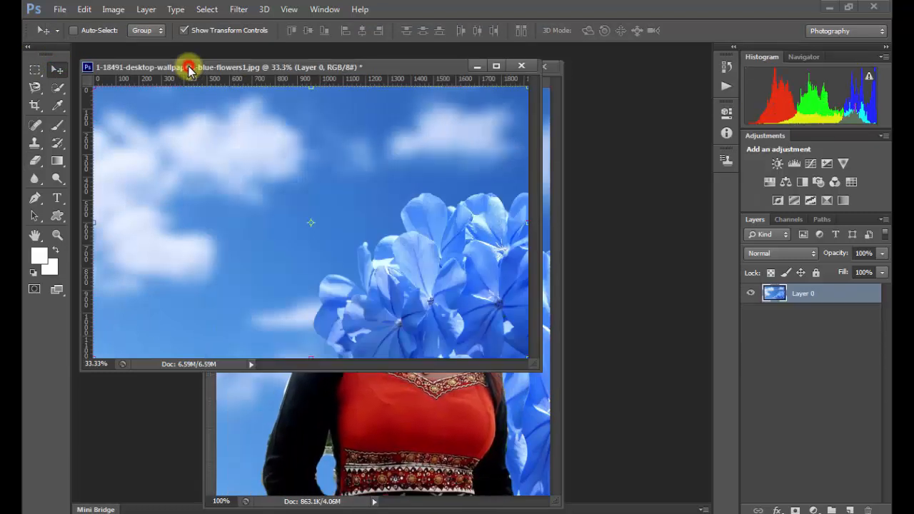
drag(365, 360, 386, 420)
drag(411, 354, 297, 318)
drag(347, 235, 431, 129)
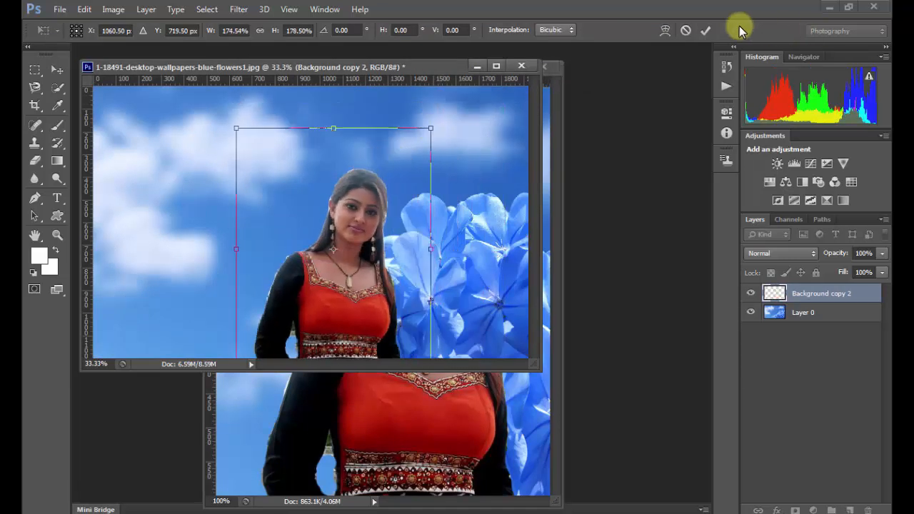
click(703, 32)
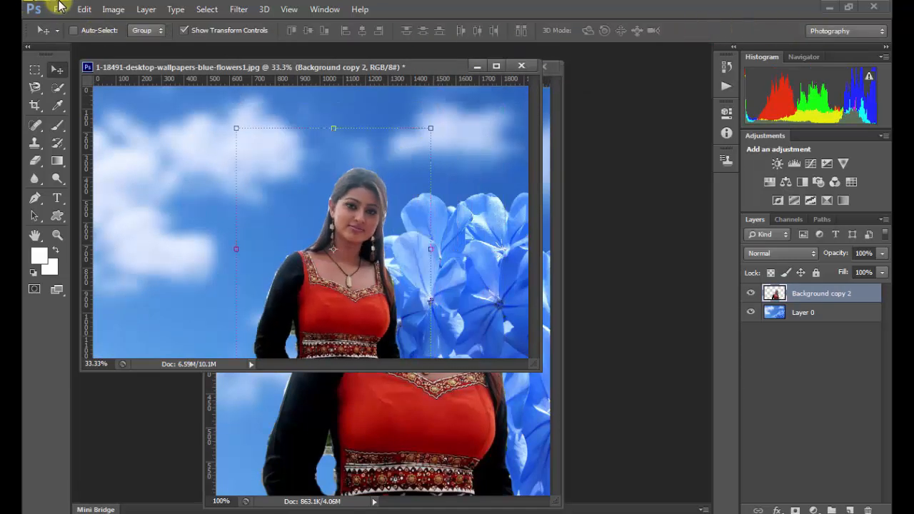
Open the Computer-Free-Wallpaper-Backgrounds picture from New folder (2)
click(60, 8)
click(72, 36)
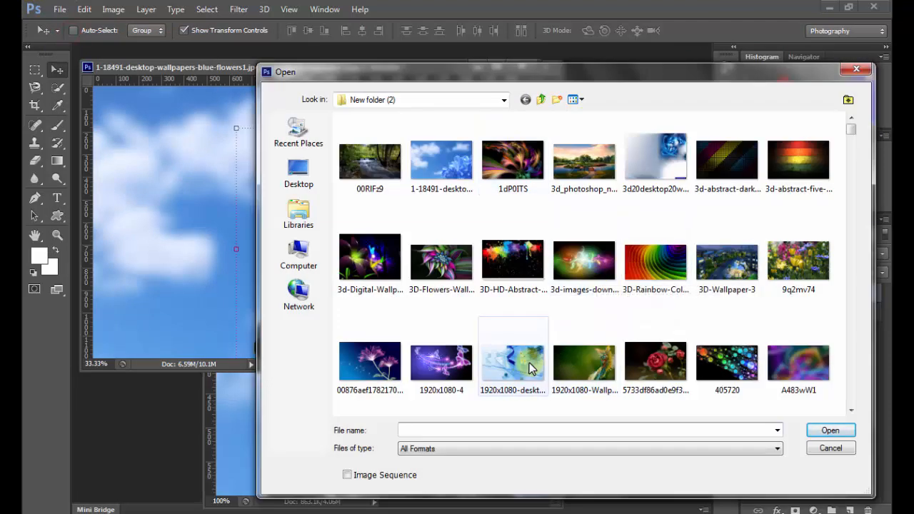
drag(855, 137, 856, 211)
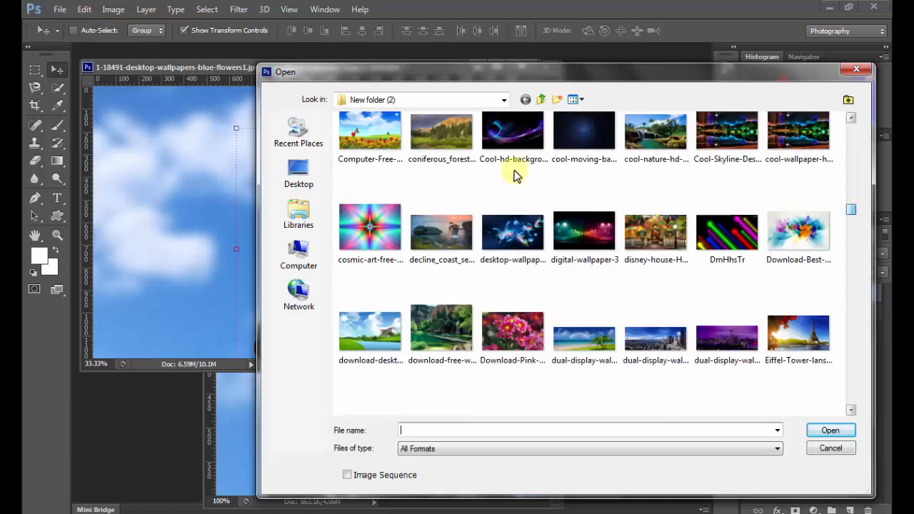
click(368, 129)
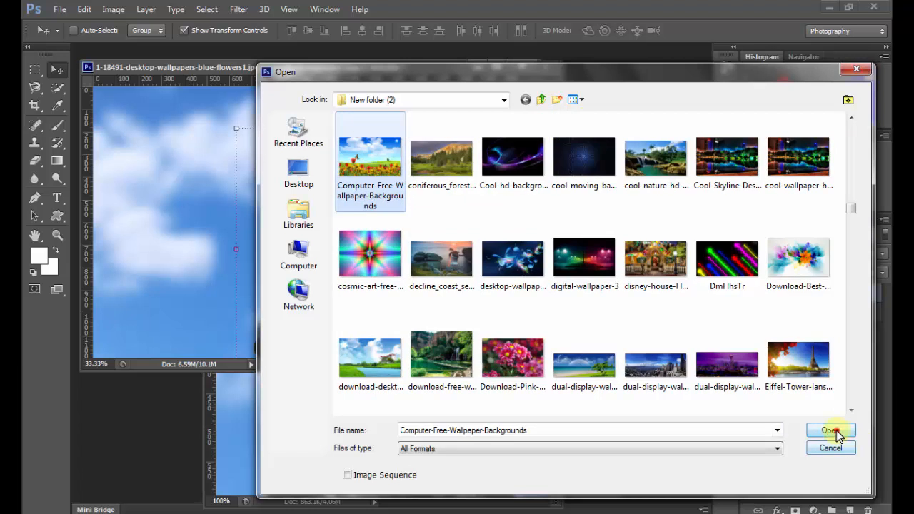
click(833, 431)
Copy the woman's cutout layer into the tulip field picture and enlarge it to nearly the full picture height
drag(403, 384, 384, 294)
drag(394, 228, 469, 100)
click(707, 30)
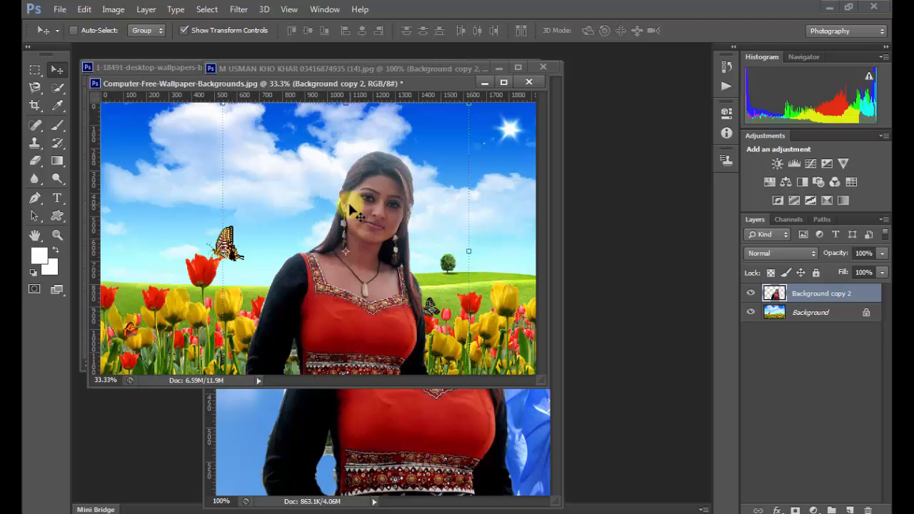
Minimize the tulip field document and erase the leftover white speck at the upper-left corner of the portrait's cutout layer
click(808, 314)
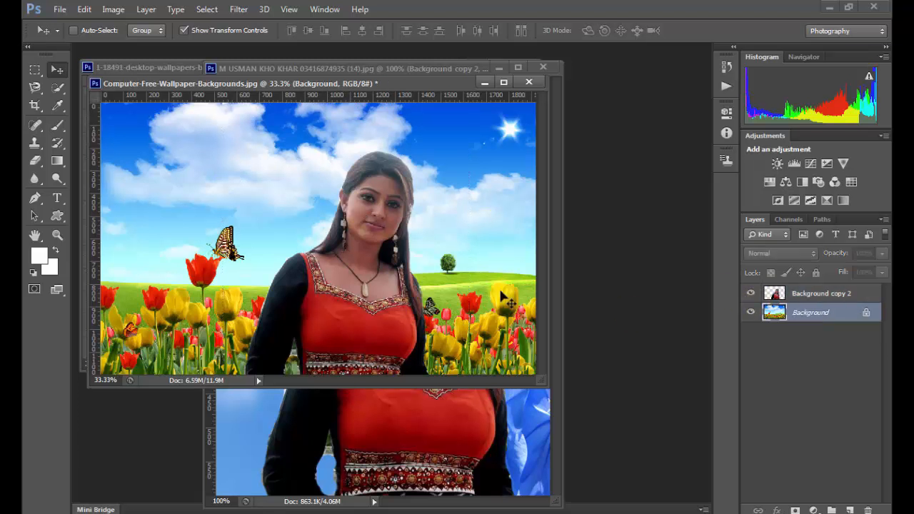
click(486, 84)
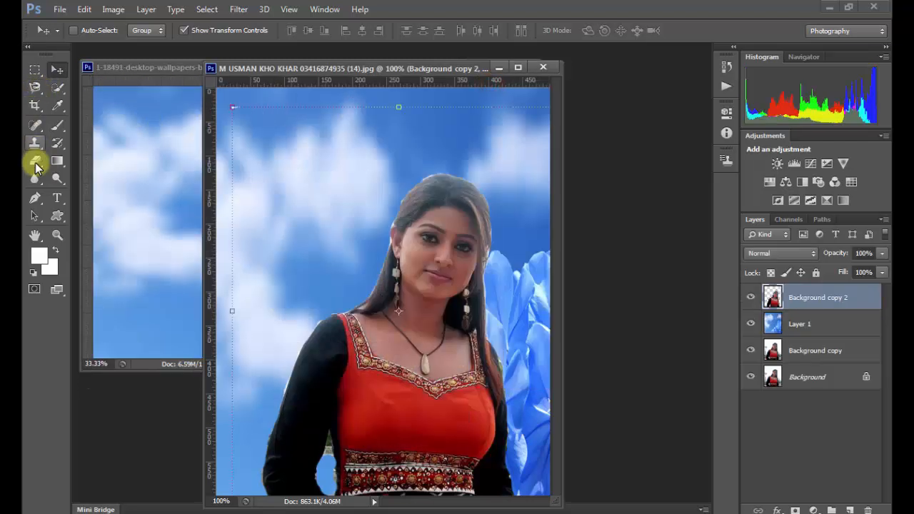
click(35, 163)
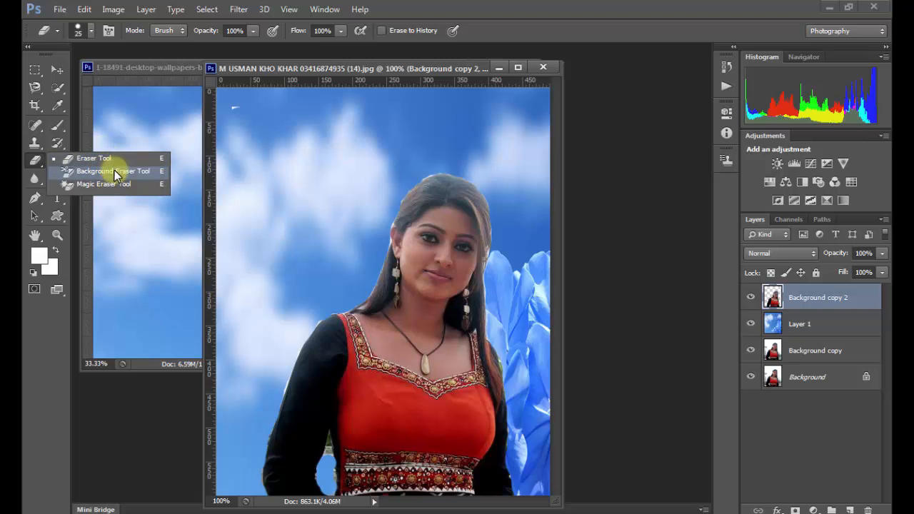
click(234, 107)
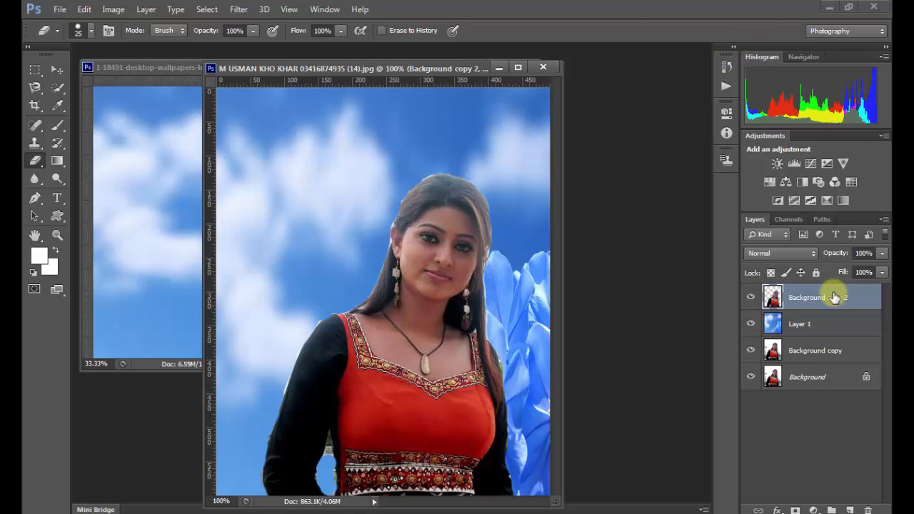
Delete the Background copy 2 and Layer 1 layers from the portrait, and close the blue-flowers wallpaper document without saving
key(Delete)
key(Delete)
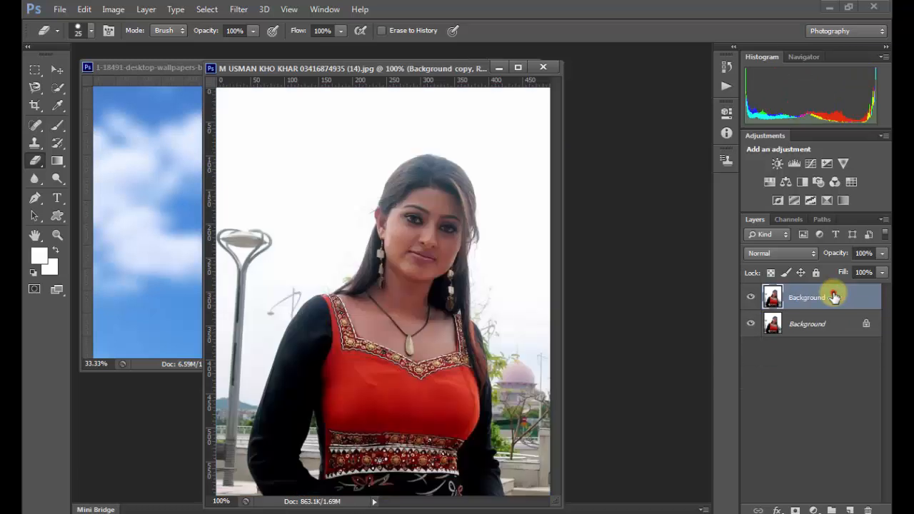
click(177, 67)
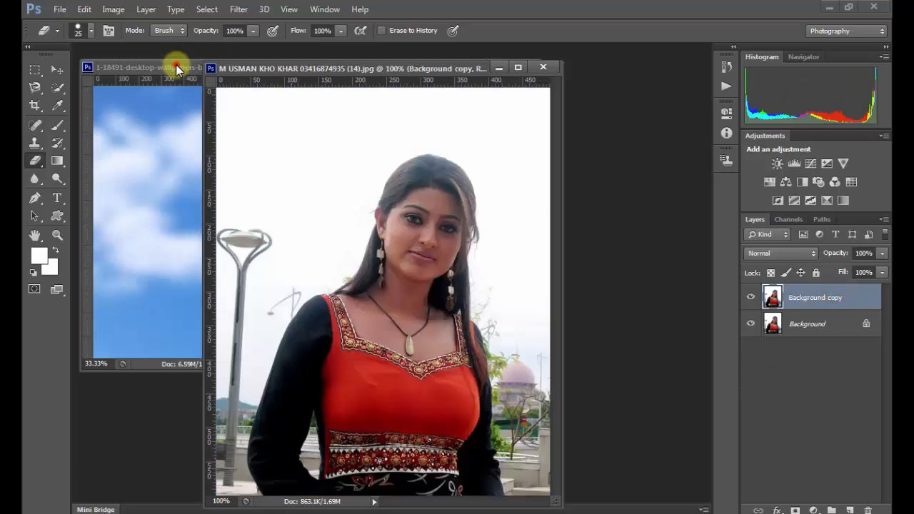
click(525, 66)
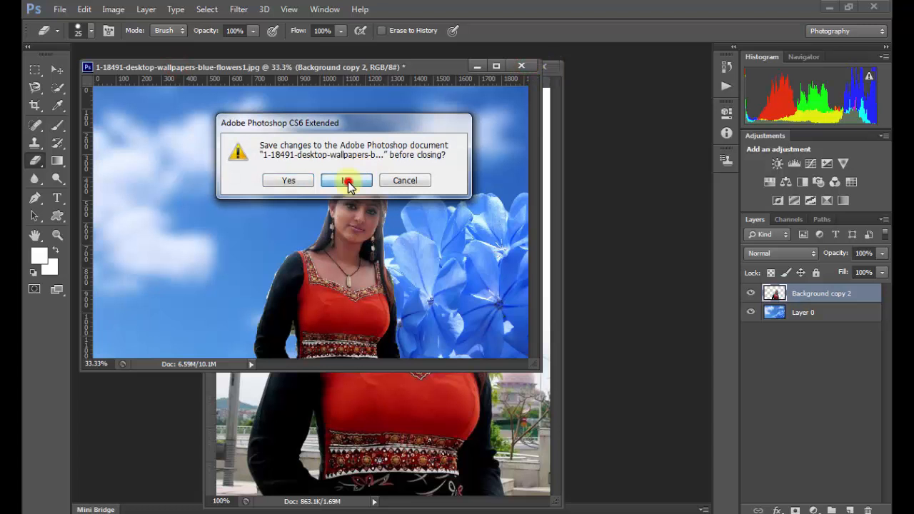
click(349, 180)
Restore the tulip field document and delete the Background copy 2 layer from it
mouse_move(413, 509)
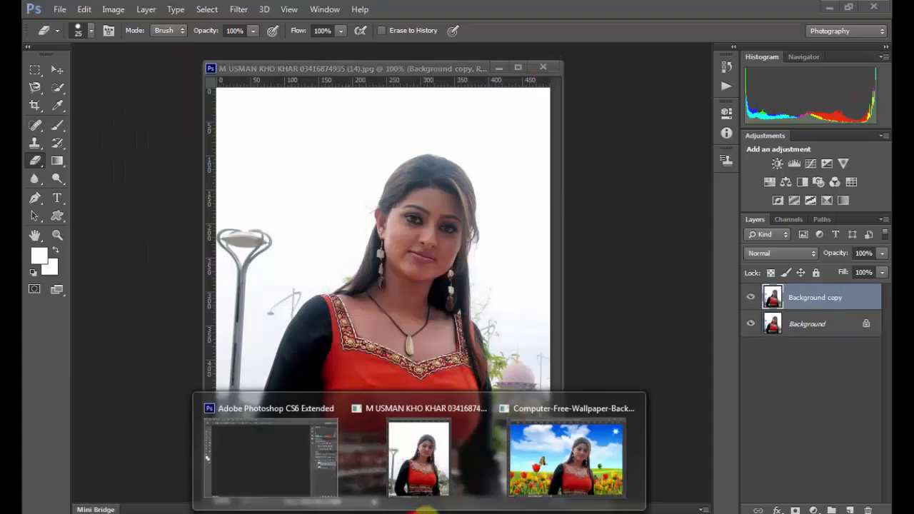
click(528, 487)
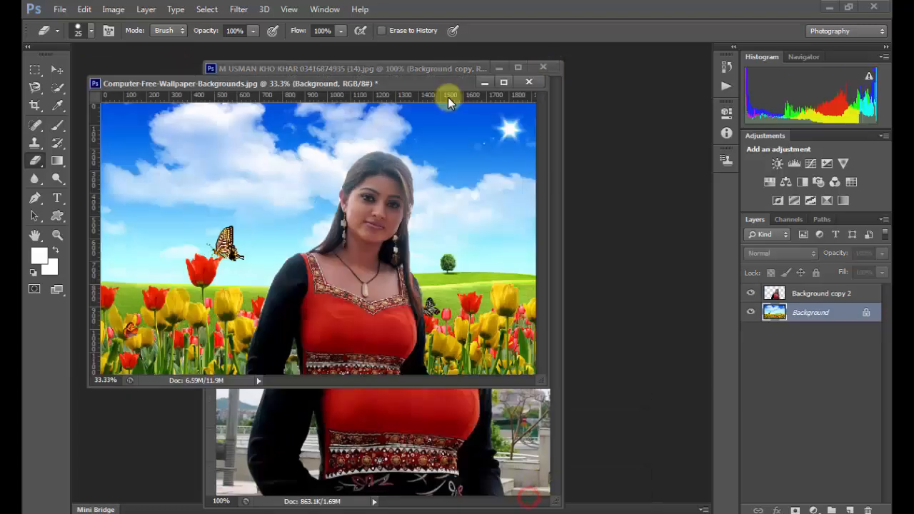
click(803, 300)
key(Delete)
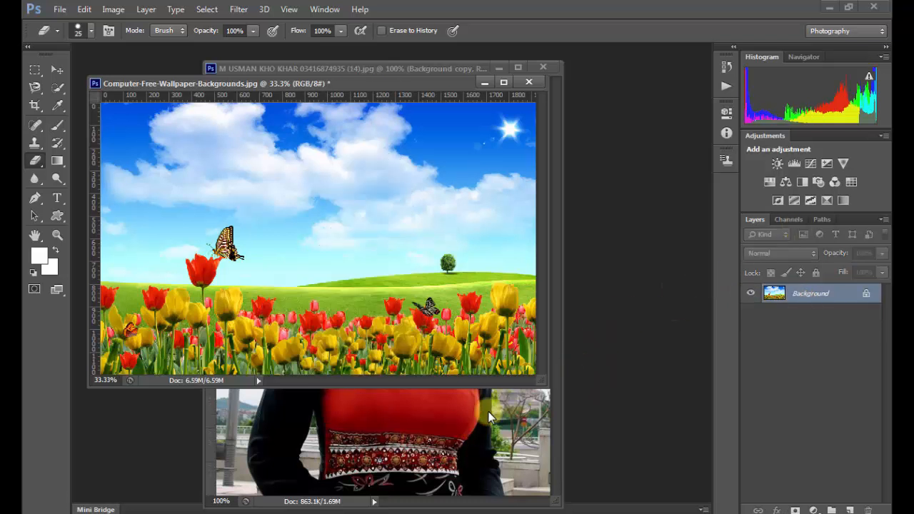
In the portrait, hide the Background layer and erase a diagonal strip of white sky on Background copy with the Background Eraser
click(476, 430)
right_click(36, 164)
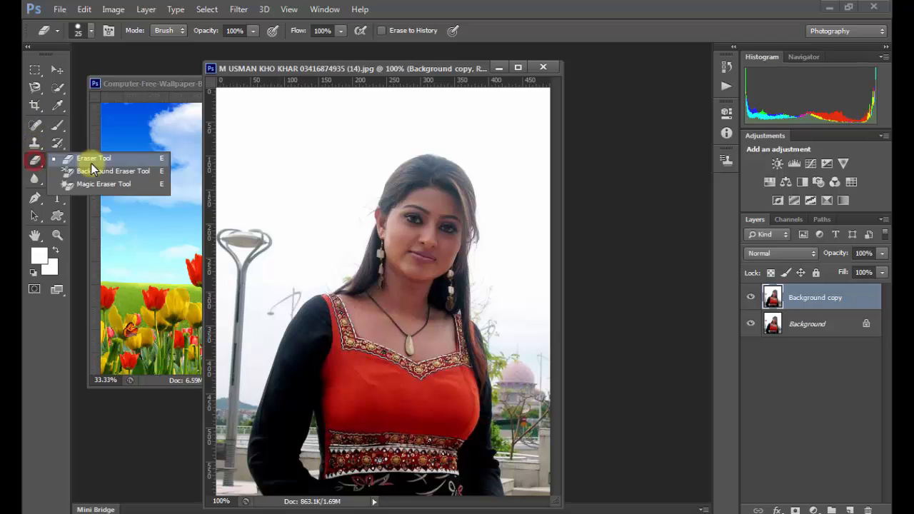
click(93, 171)
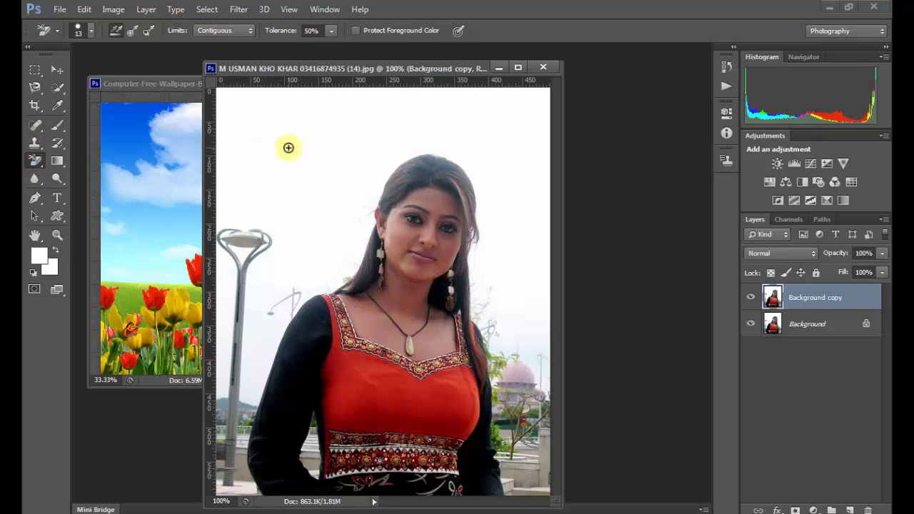
click(374, 513)
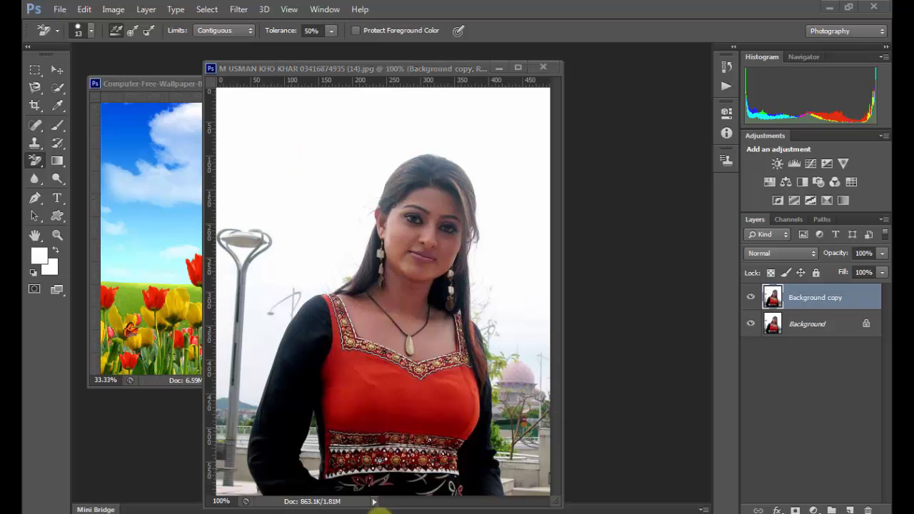
click(825, 475)
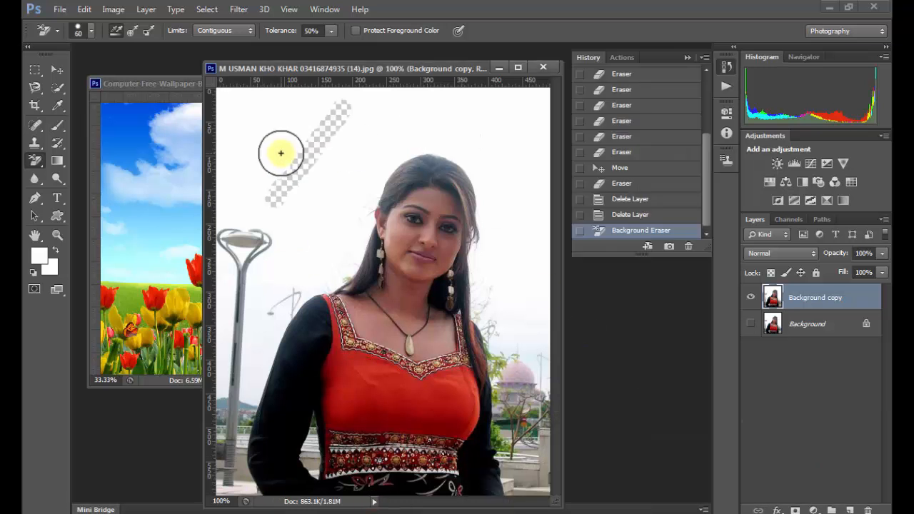
Erase the white sky in the portrait's upper-left area and the strip down its left edge with the Background Eraser
mouse_move(351, 100)
mouse_down()
mouse_move(257, 198)
mouse_move(323, 92)
mouse_move(228, 224)
mouse_move(258, 130)
mouse_move(273, 154)
mouse_move(255, 180)
mouse_move(249, 112)
mouse_move(235, 201)
mouse_up()
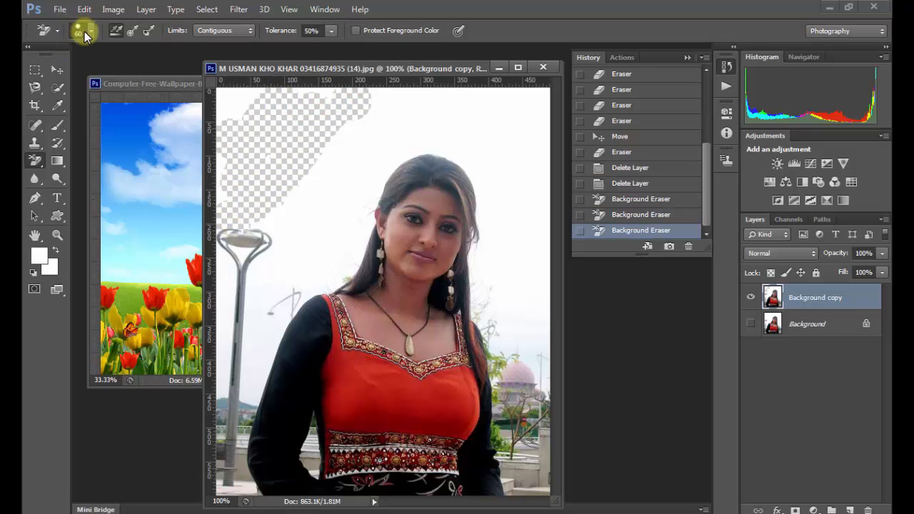
click(86, 31)
click(88, 32)
click(90, 33)
click(90, 34)
mouse_move(254, 102)
mouse_down()
mouse_move(227, 97)
mouse_move(230, 123)
mouse_move(232, 100)
mouse_up()
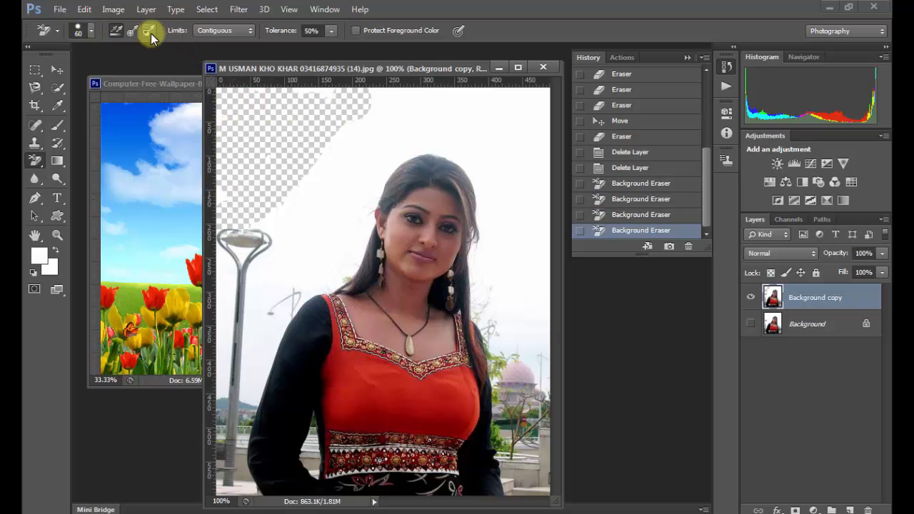
click(258, 134)
mouse_move(243, 90)
mouse_down()
mouse_move(303, 95)
mouse_move(321, 111)
mouse_up()
mouse_move(210, 204)
mouse_down()
mouse_move(213, 255)
mouse_move(224, 201)
mouse_move(228, 300)
mouse_move(215, 483)
mouse_up()
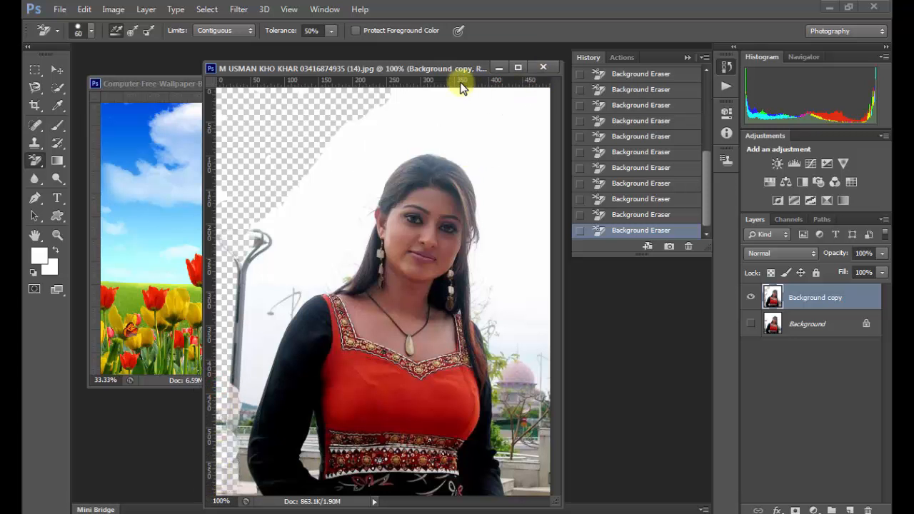
click(384, 105)
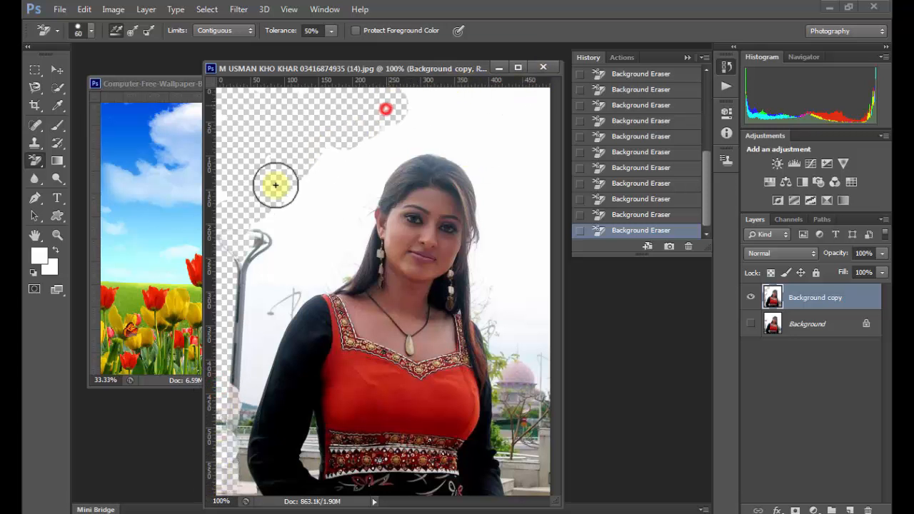
Set the Background Eraser tolerance to 75% and erase the sky along the portrait's top edge and the strip down its right edge
click(330, 31)
drag(336, 47, 351, 47)
mouse_move(428, 105)
mouse_down()
mouse_move(548, 112)
mouse_move(389, 101)
mouse_move(485, 85)
mouse_move(567, 91)
mouse_move(544, 146)
mouse_move(544, 130)
mouse_move(524, 387)
mouse_up()
click(534, 331)
drag(534, 332, 522, 484)
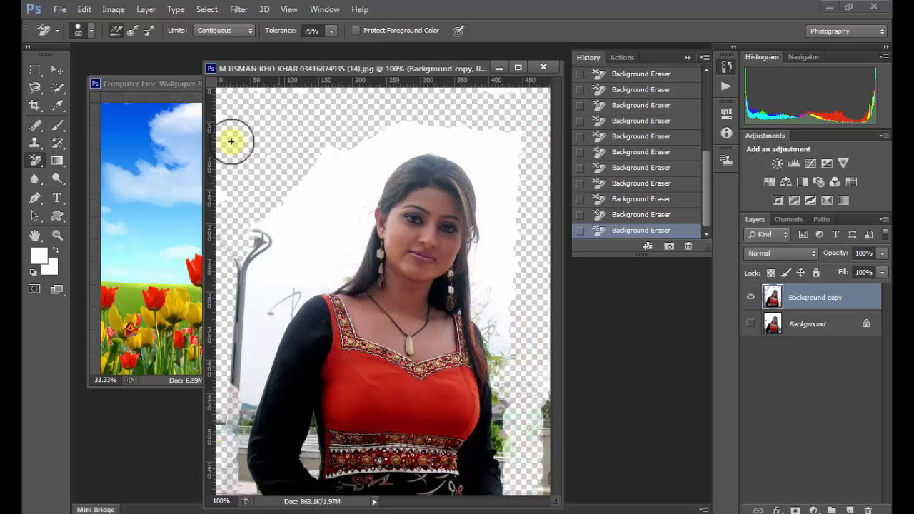
Switch to the Painting workspace and set the toolbox to two columns
click(88, 34)
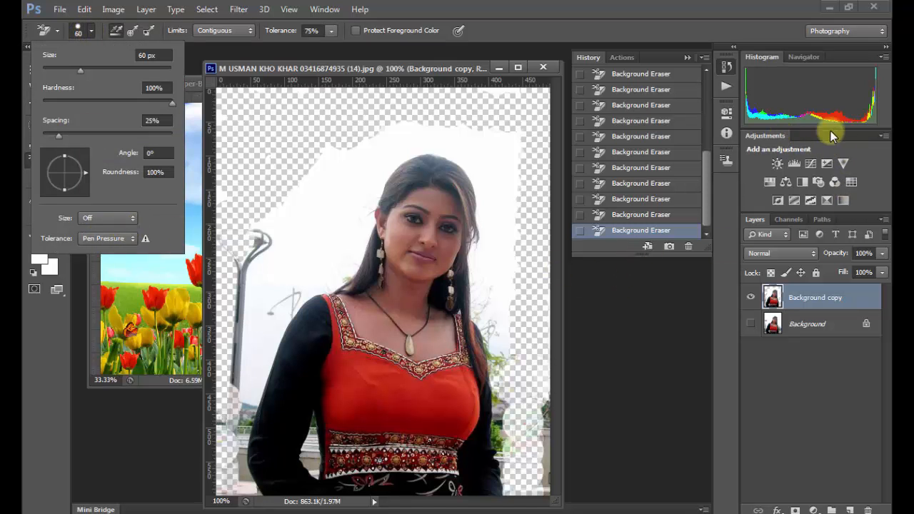
click(866, 30)
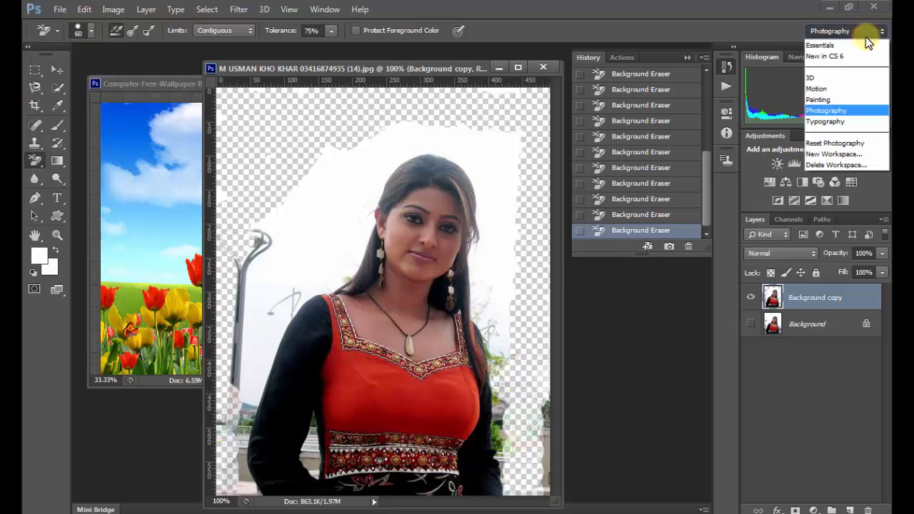
click(825, 101)
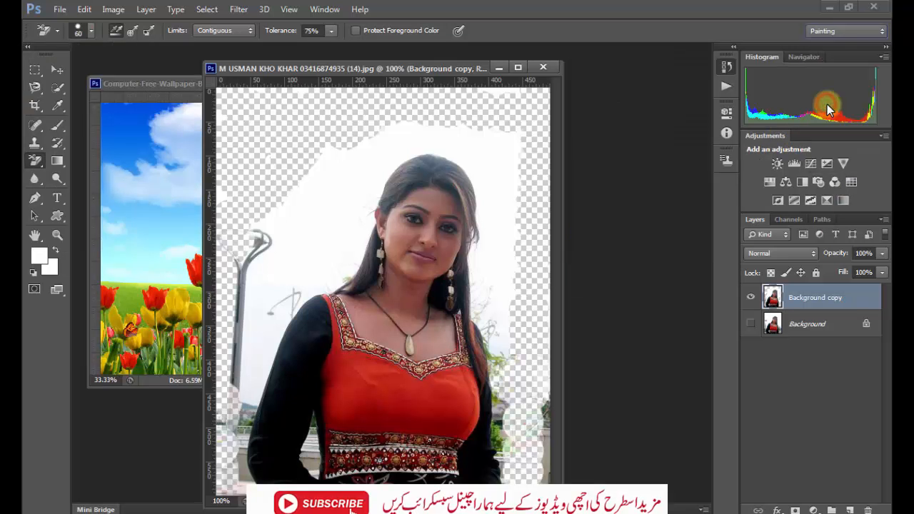
click(846, 242)
drag(885, 203, 887, 273)
drag(888, 225, 887, 203)
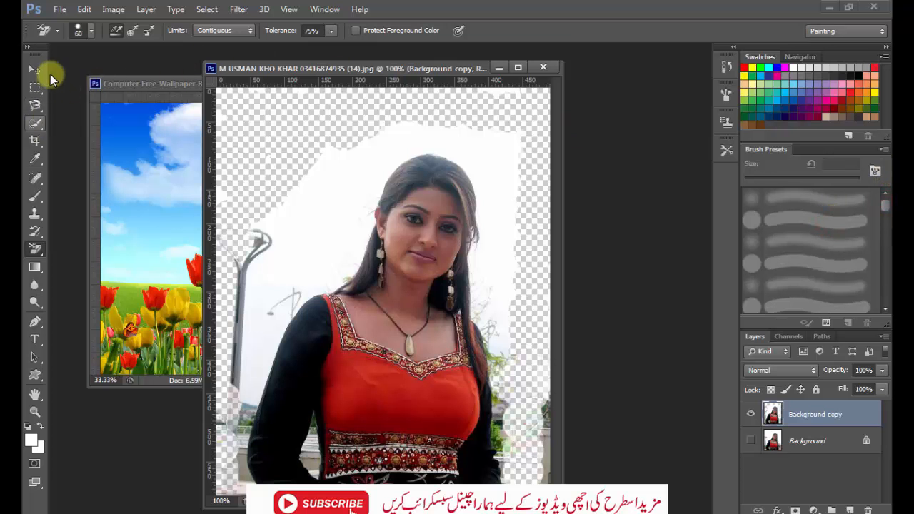
click(29, 47)
Erase the sky above the woman's head and the background along her right-hand side in the image, undoing a misplaced stroke near her arm
click(56, 34)
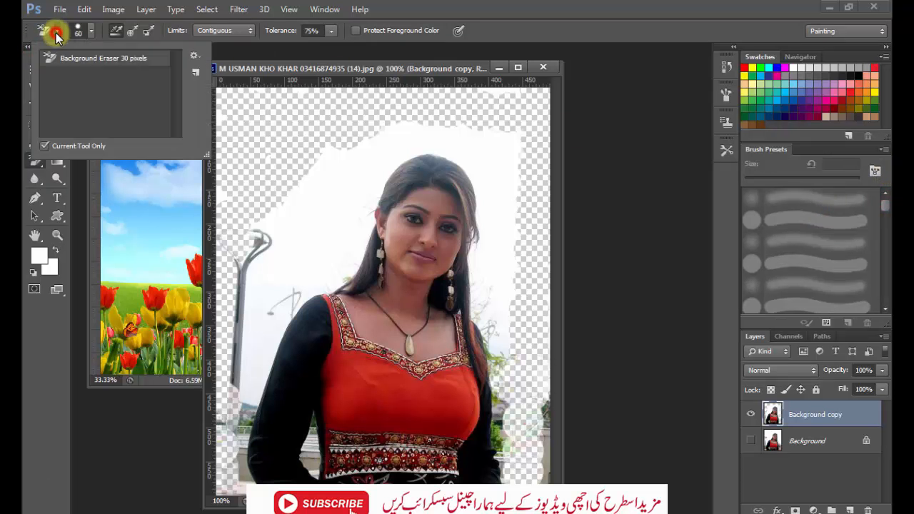
click(90, 33)
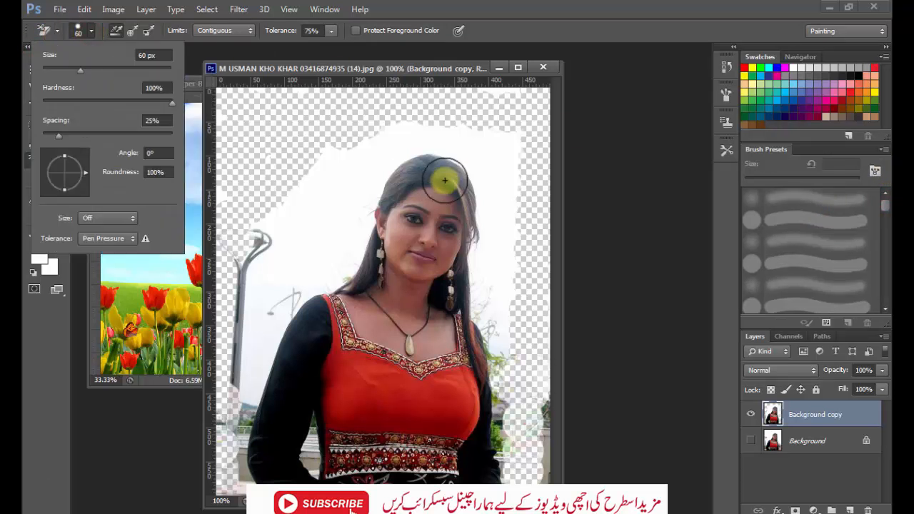
mouse_move(395, 141)
mouse_down()
mouse_move(333, 143)
mouse_move(344, 169)
mouse_up()
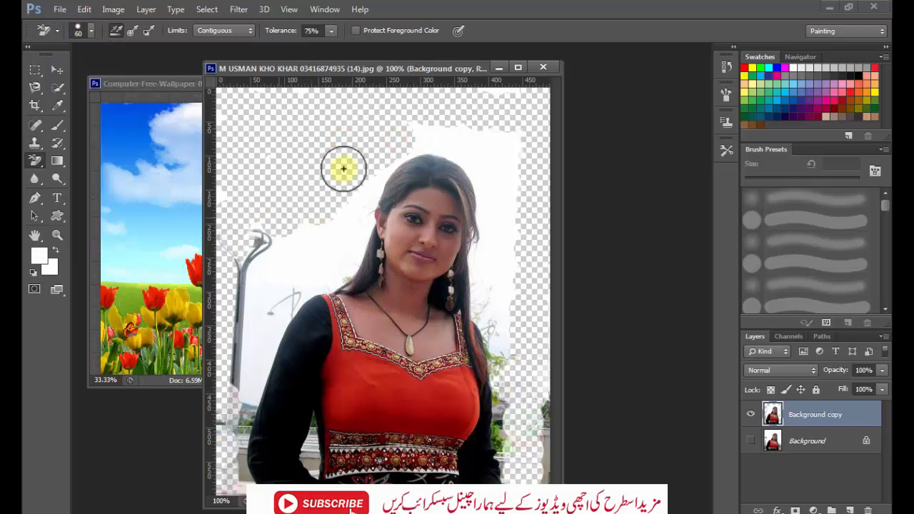
mouse_move(421, 129)
mouse_down()
mouse_move(500, 143)
mouse_move(526, 194)
mouse_up()
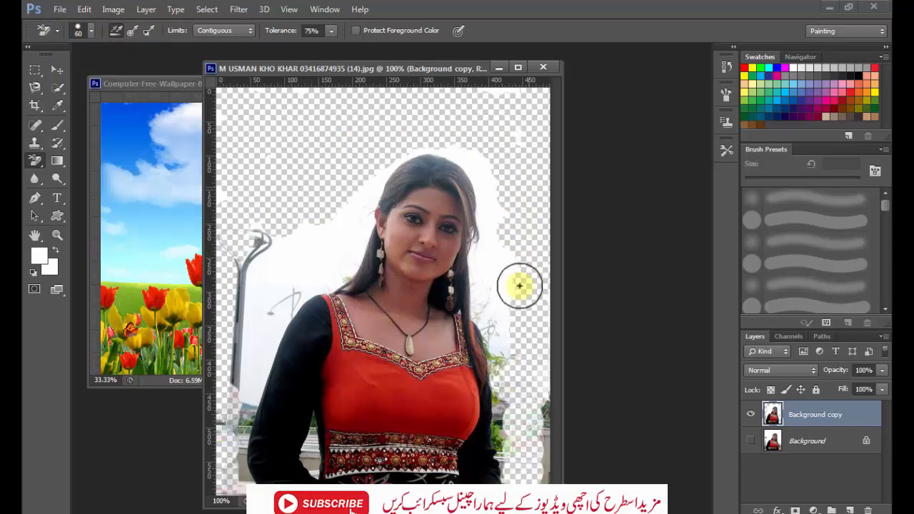
mouse_move(505, 279)
mouse_down()
mouse_move(498, 341)
mouse_move(517, 318)
mouse_move(519, 349)
mouse_move(504, 351)
mouse_move(510, 431)
mouse_up()
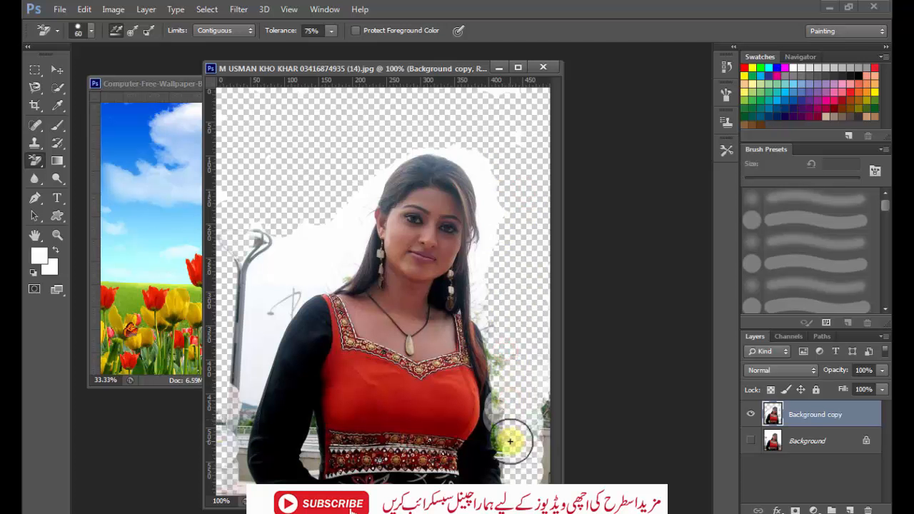
key(ctrl+z)
mouse_move(512, 398)
mouse_down()
mouse_move(520, 454)
mouse_move(543, 408)
mouse_move(549, 473)
mouse_up()
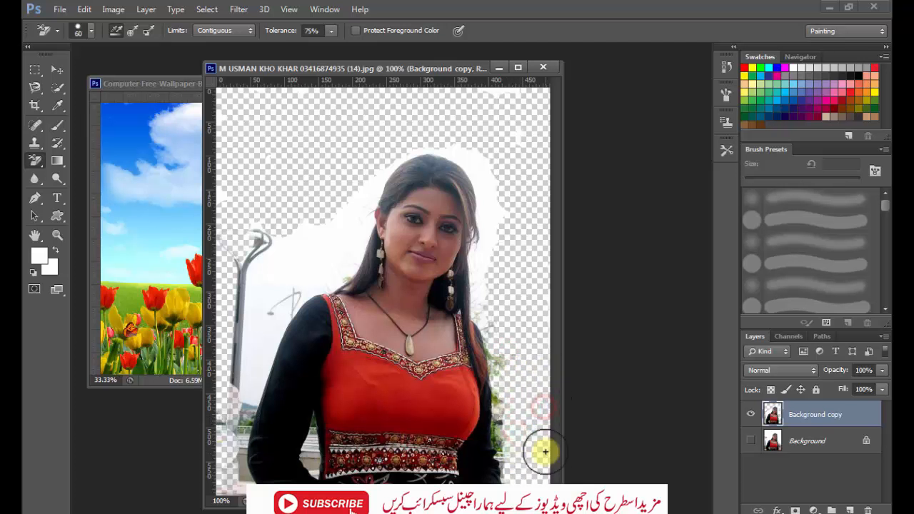
Erase the lamp posts and the white sky between the image's left edge and the woman's shoulder
mouse_move(346, 199)
mouse_down()
mouse_move(268, 264)
mouse_move(283, 211)
mouse_move(239, 297)
mouse_move(256, 149)
mouse_move(212, 273)
mouse_move(242, 177)
mouse_move(220, 398)
mouse_move(287, 238)
mouse_move(215, 436)
mouse_move(238, 249)
mouse_move(247, 268)
mouse_move(237, 349)
mouse_move(235, 303)
mouse_move(245, 287)
mouse_move(243, 346)
mouse_up()
click(245, 303)
click(241, 303)
drag(333, 219, 272, 308)
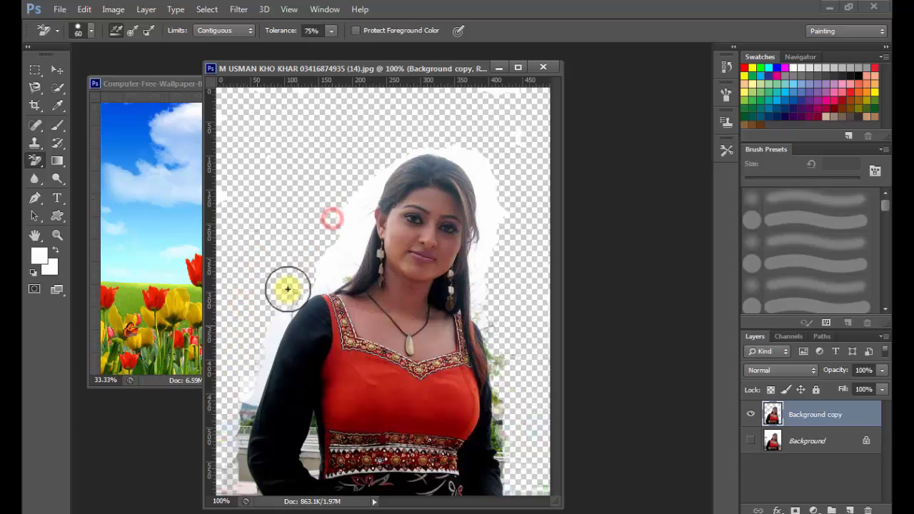
Erase the white border closer to the woman's head, hair and black sleeve on both sides of the image
drag(398, 145, 436, 134)
mouse_move(443, 136)
mouse_down()
mouse_move(476, 149)
mouse_move(501, 182)
mouse_move(497, 264)
mouse_up()
drag(507, 180, 498, 160)
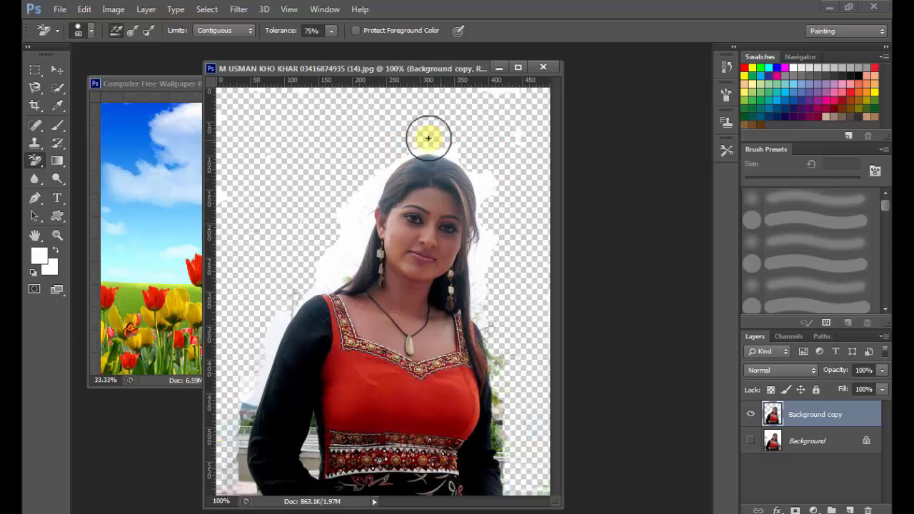
mouse_move(365, 172)
mouse_down()
mouse_move(347, 252)
mouse_move(303, 274)
mouse_up()
mouse_move(272, 318)
mouse_down()
mouse_move(248, 364)
mouse_move(231, 433)
mouse_move(235, 419)
mouse_move(236, 481)
mouse_up()
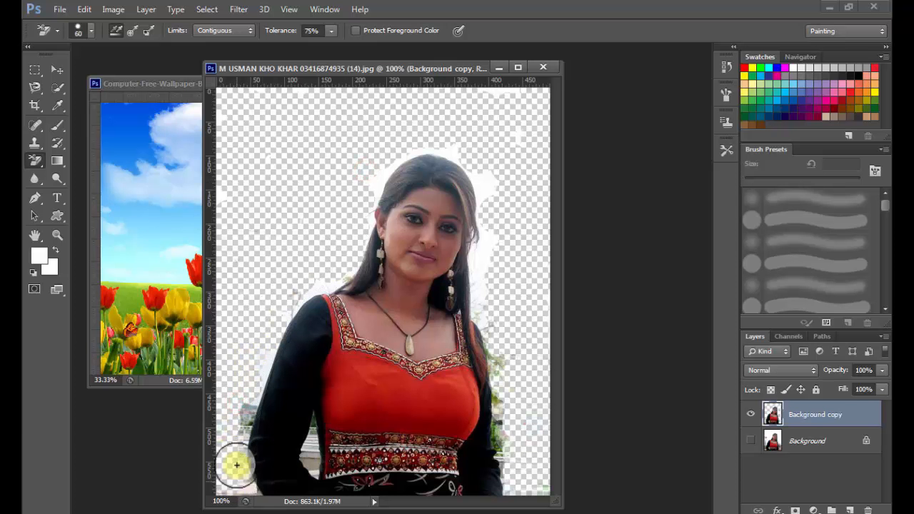
Trim the remaining white patches around the top of the woman's head with short Background Eraser strokes
drag(404, 147, 380, 155)
click(363, 184)
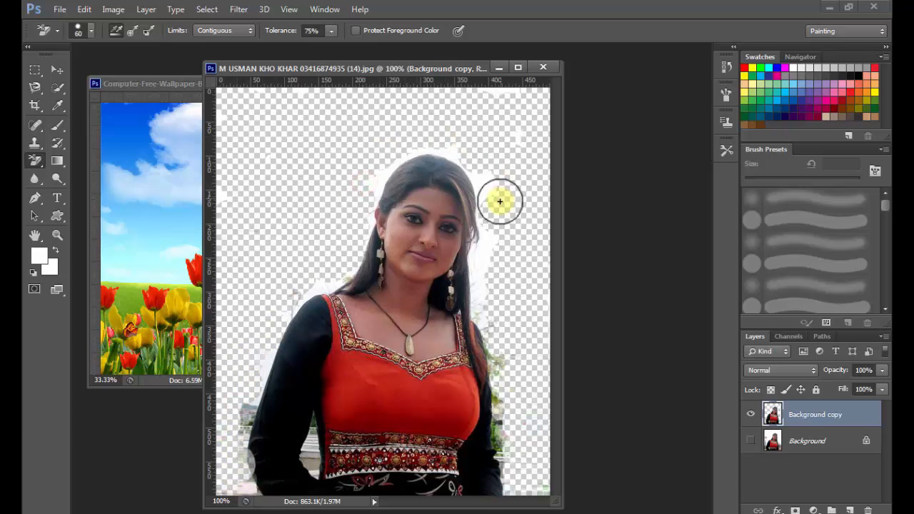
mouse_move(493, 179)
mouse_down()
mouse_move(480, 153)
mouse_move(414, 140)
mouse_up()
click(404, 140)
click(380, 153)
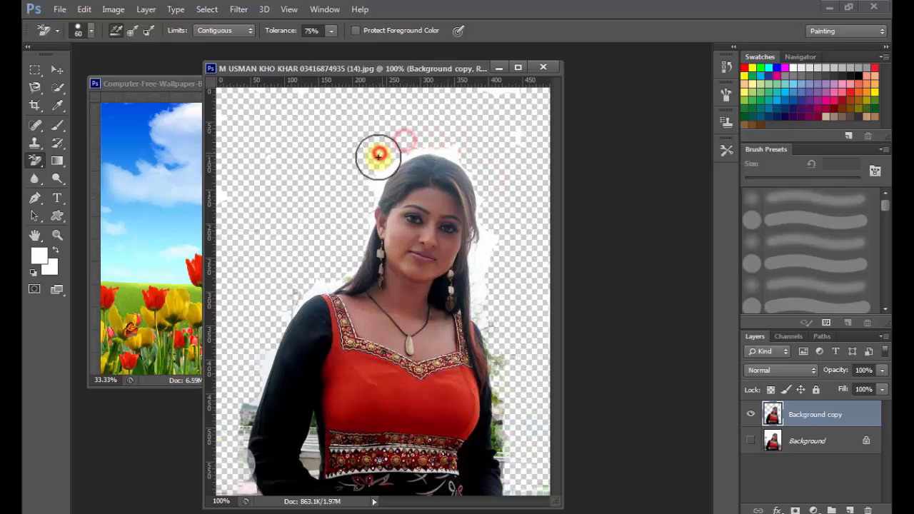
click(449, 151)
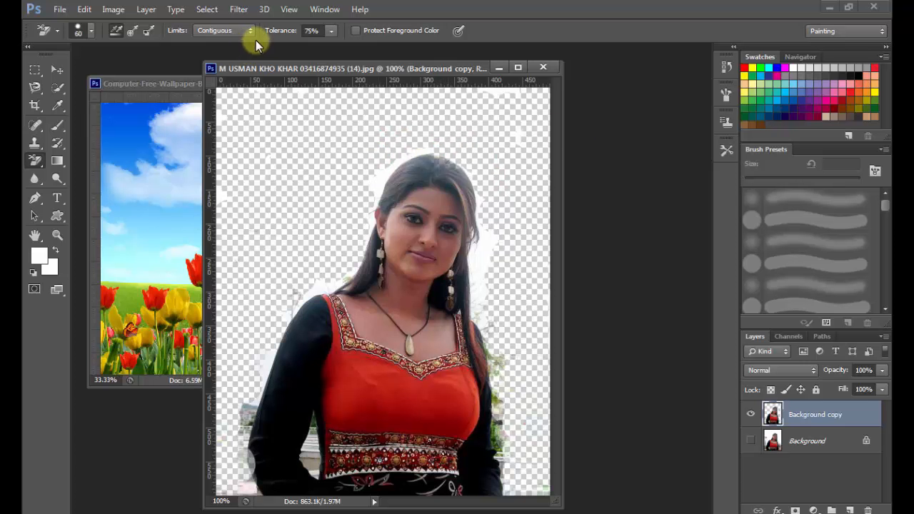
Set the Background Eraser tolerance to 70% and its sampling to Background Swatch, keeping the limits at Contiguous
click(331, 47)
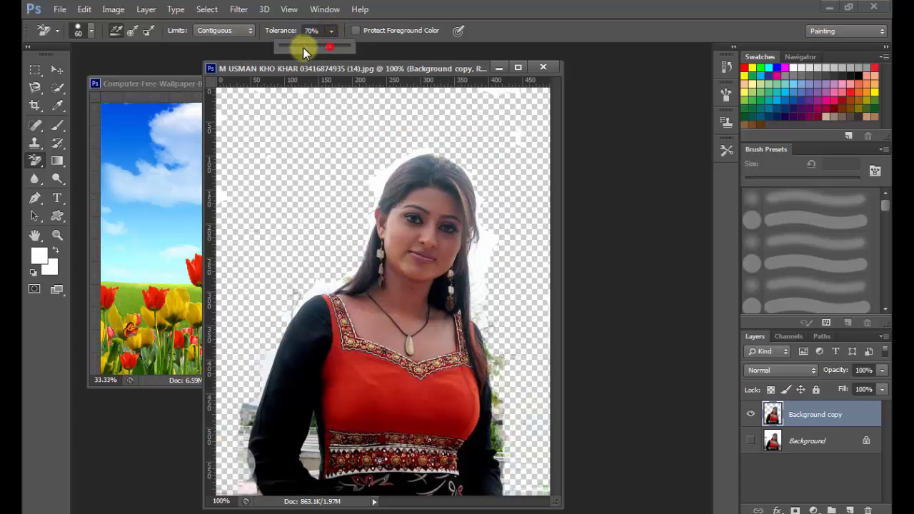
click(254, 33)
click(254, 32)
click(148, 32)
click(797, 250)
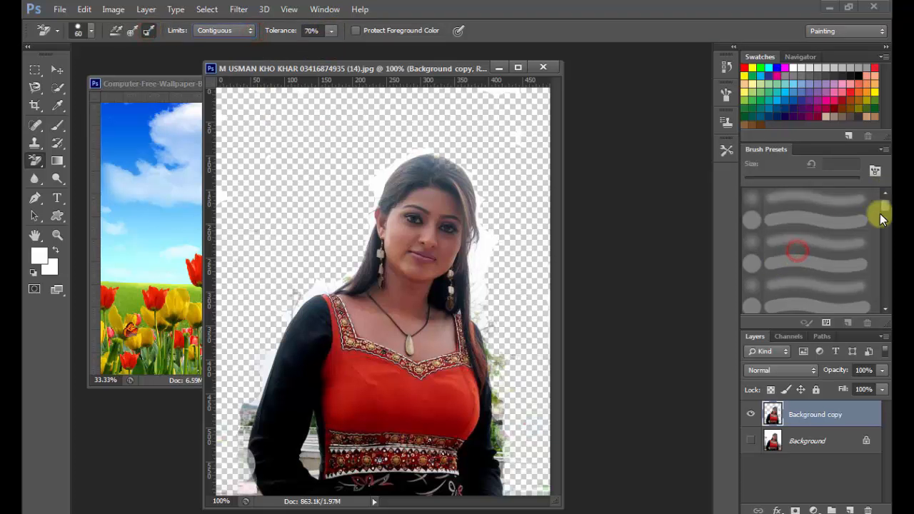
click(57, 127)
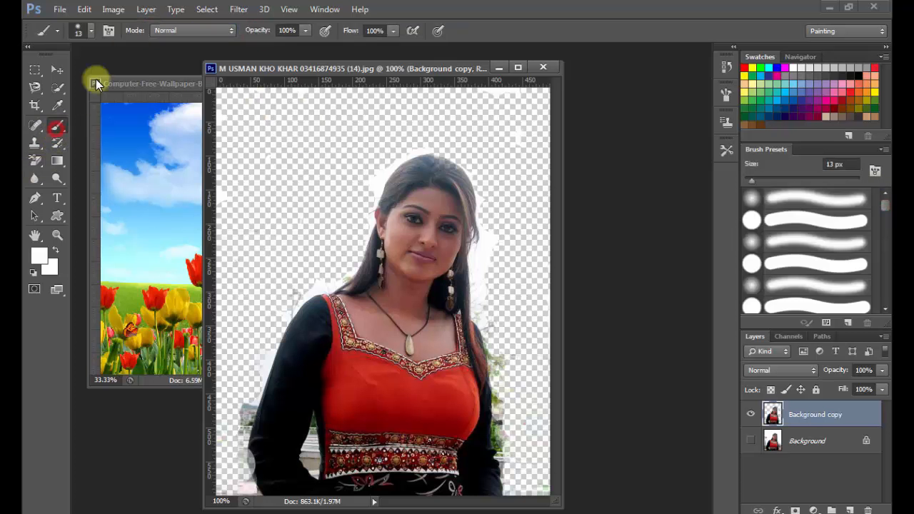
click(91, 30)
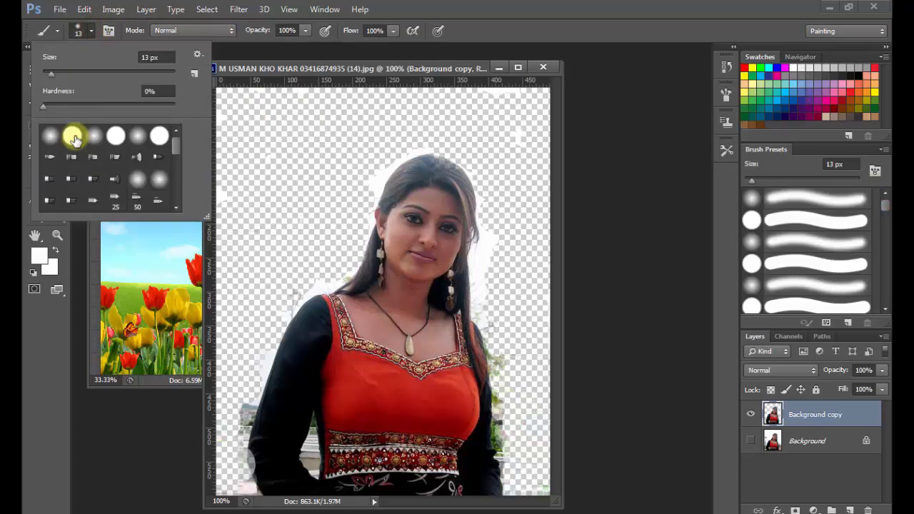
click(283, 6)
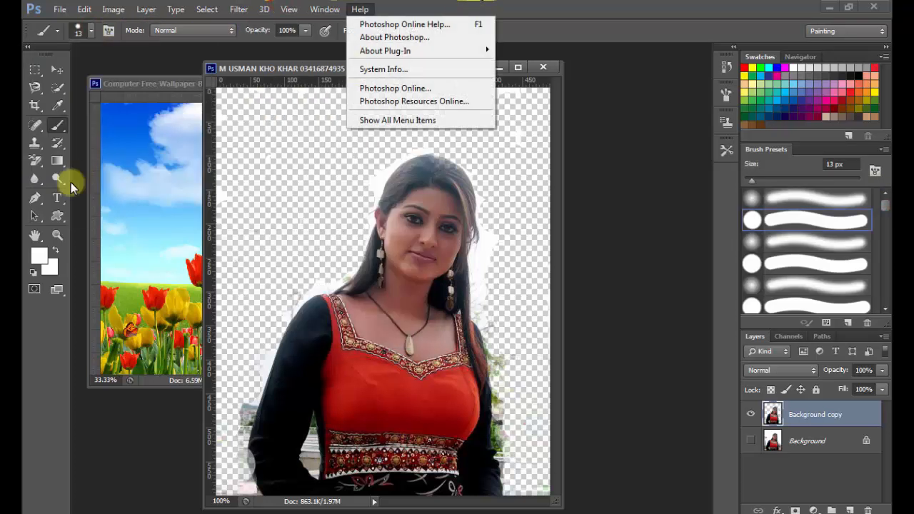
click(39, 166)
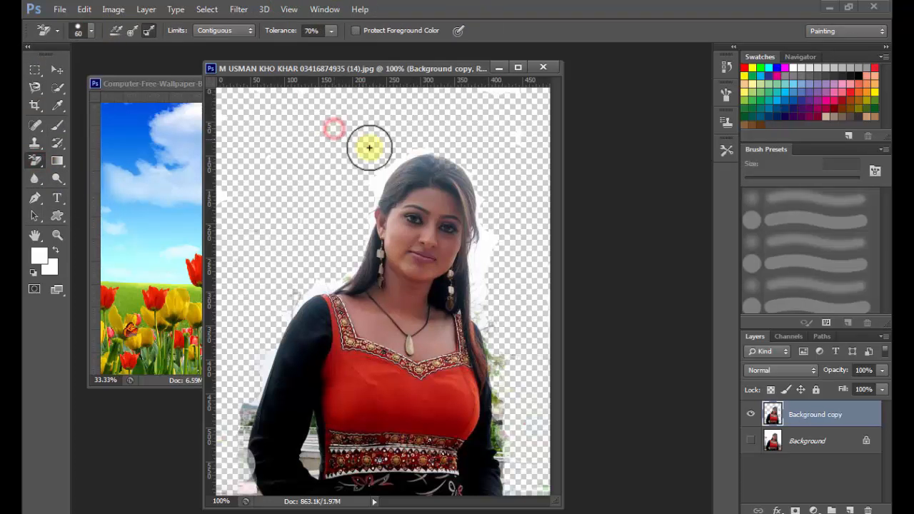
click(91, 31)
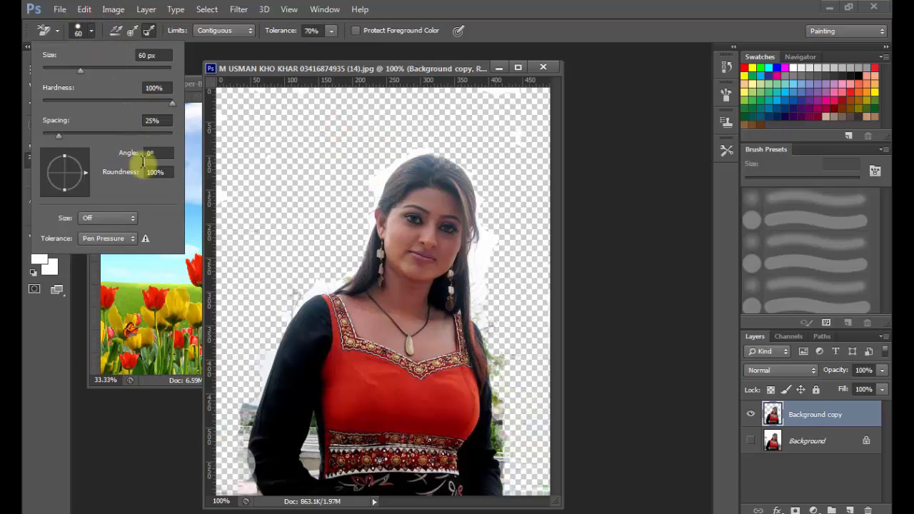
click(131, 217)
click(130, 217)
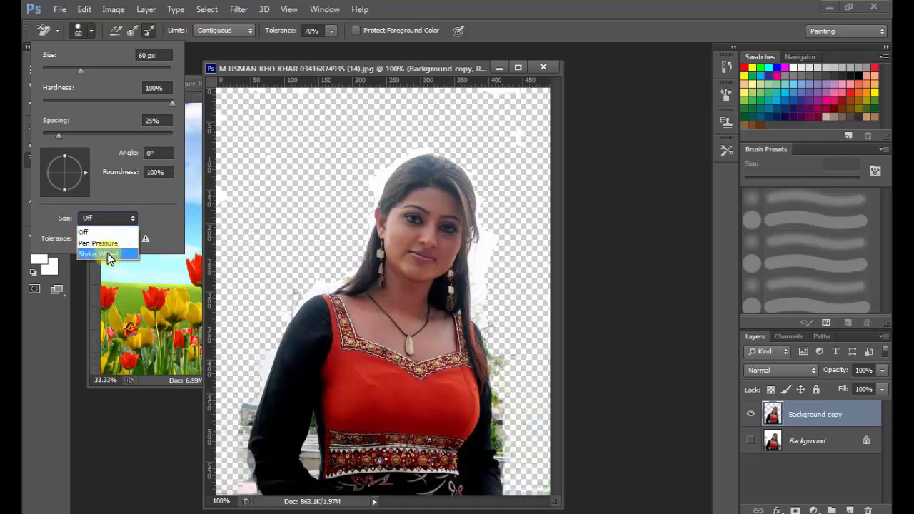
click(359, 140)
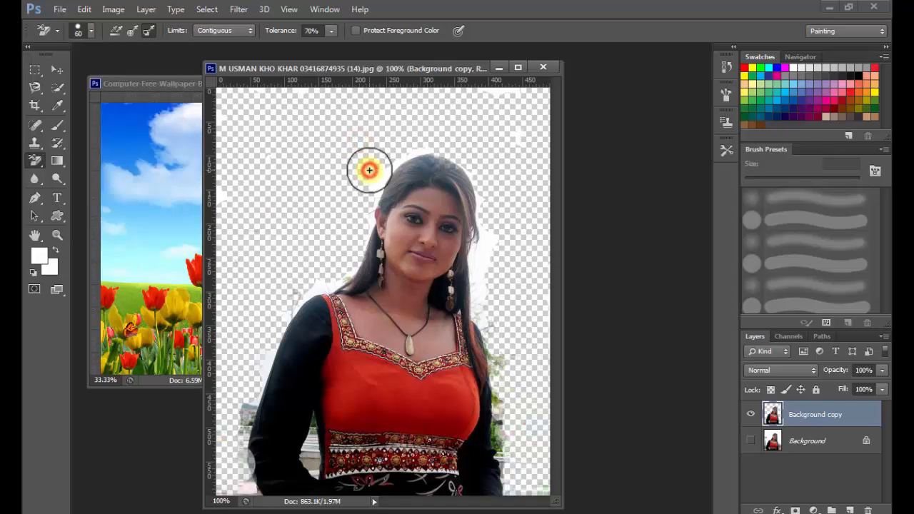
Erase the white fringe beside the woman's hair, above her shoulder and along her sleeve using background swatch sampling
click(337, 118)
click(490, 104)
click(507, 138)
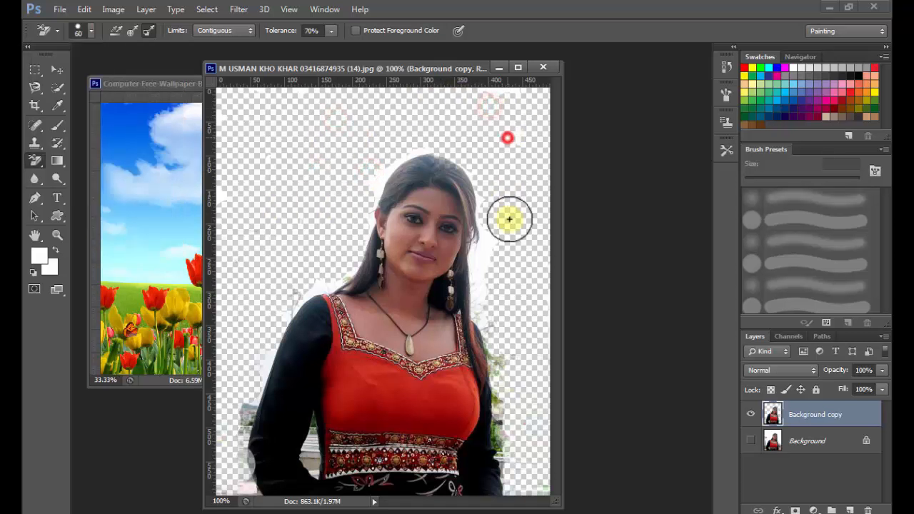
click(509, 245)
mouse_move(500, 245)
mouse_down()
mouse_move(475, 284)
mouse_move(498, 401)
mouse_up()
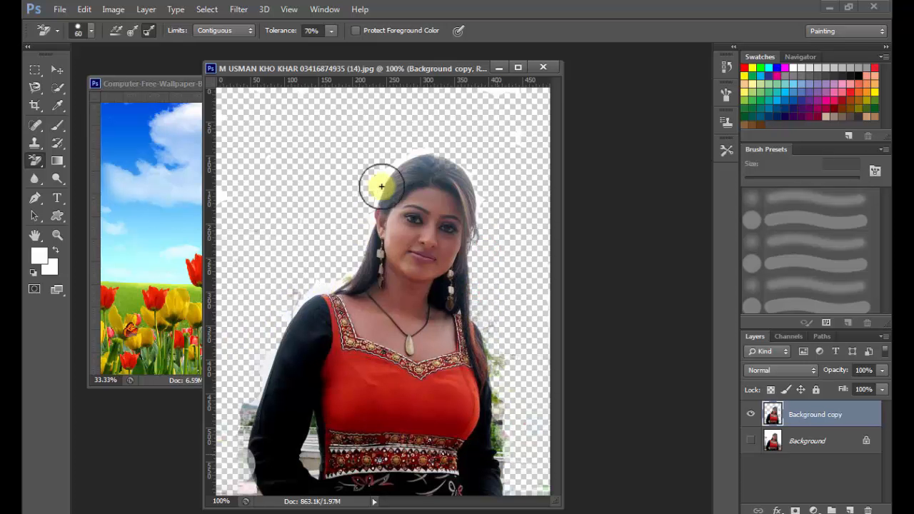
mouse_move(424, 149)
mouse_down()
mouse_move(384, 164)
mouse_move(354, 259)
mouse_move(328, 288)
mouse_move(312, 293)
mouse_move(323, 278)
mouse_move(306, 293)
mouse_move(325, 287)
mouse_move(293, 295)
mouse_up()
mouse_move(243, 407)
mouse_down()
mouse_move(245, 486)
mouse_move(266, 391)
mouse_up()
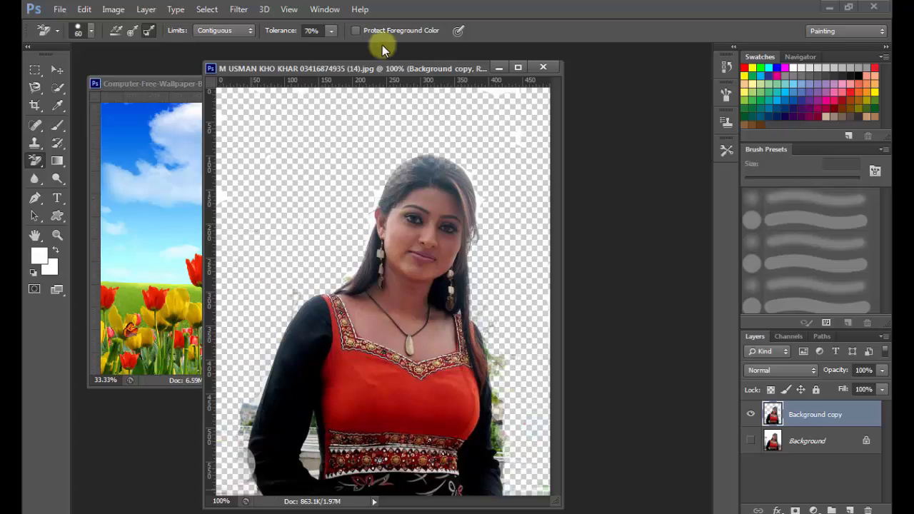
Place the cut-out woman in the tulip field image and scale her to about 197% width and 190% height
click(57, 70)
drag(395, 323, 323, 331)
drag(413, 223, 480, 126)
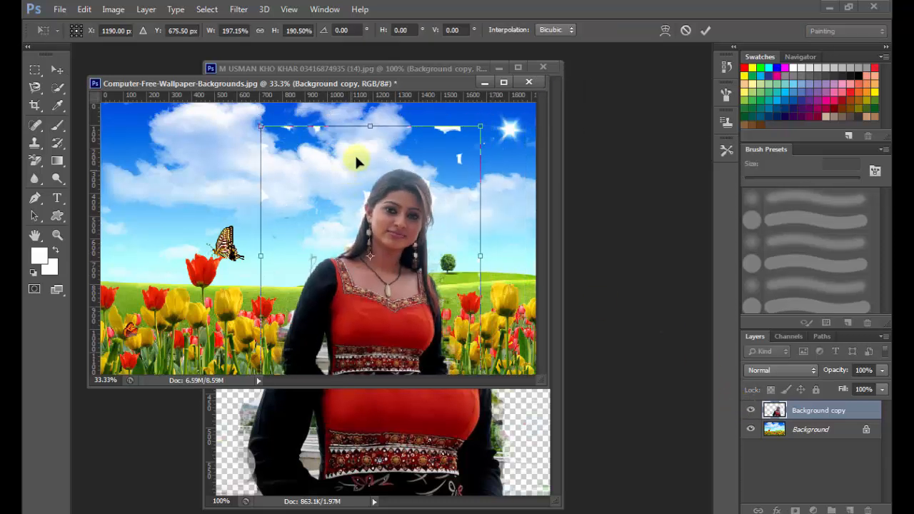
click(35, 165)
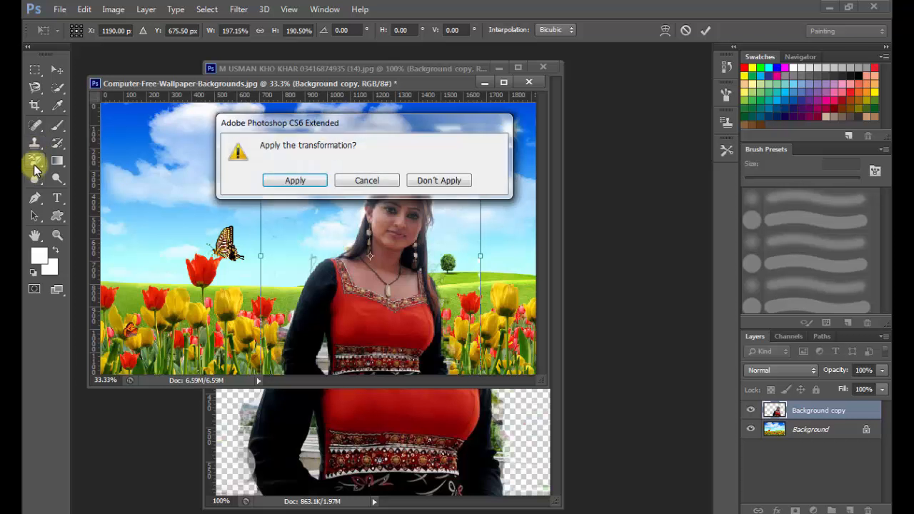
click(266, 180)
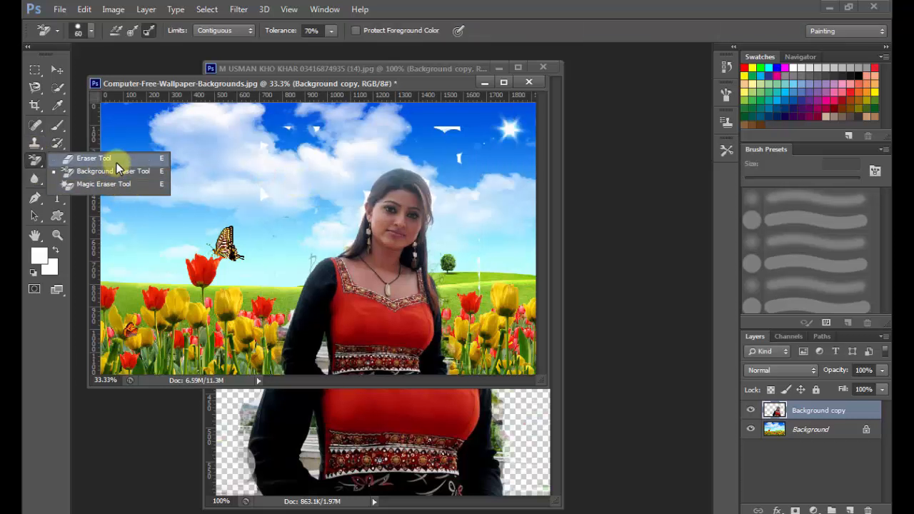
Erase the leftover white patches in the sky and beside the woman's hair with the Eraser tool at 70 px
click(93, 159)
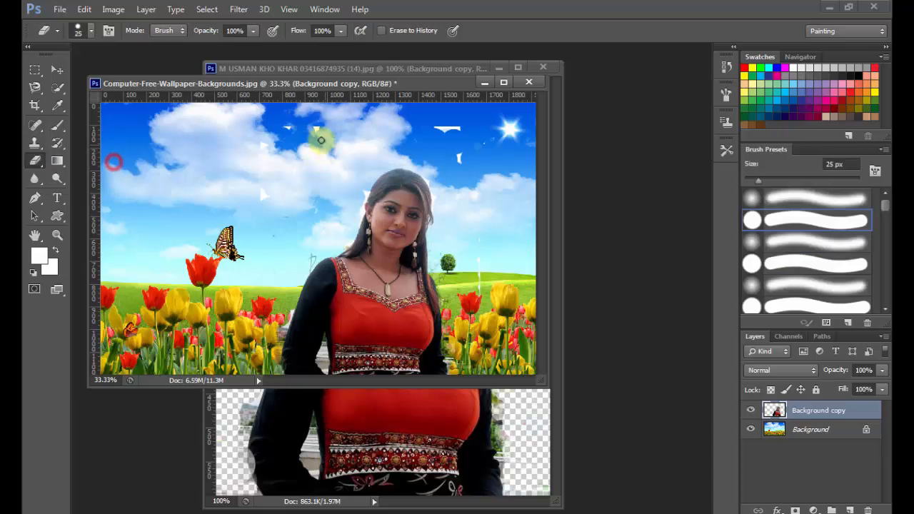
key(bracketright)
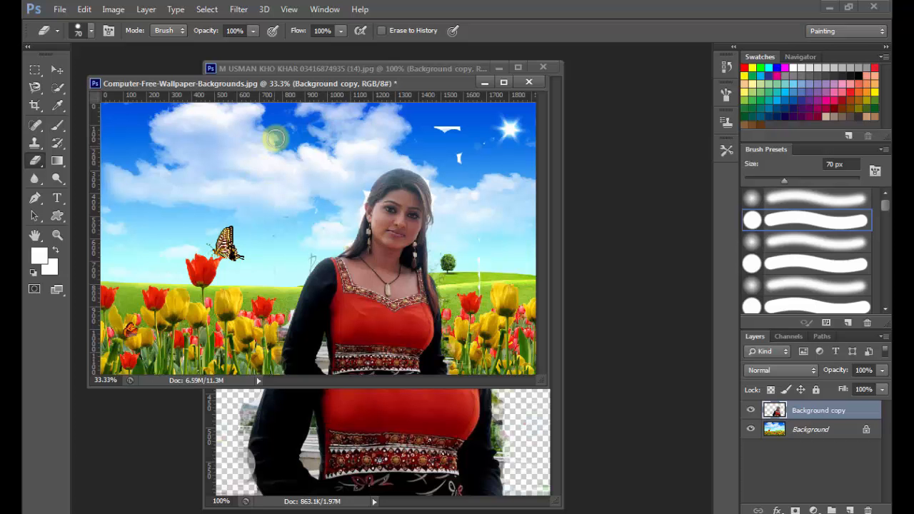
click(457, 150)
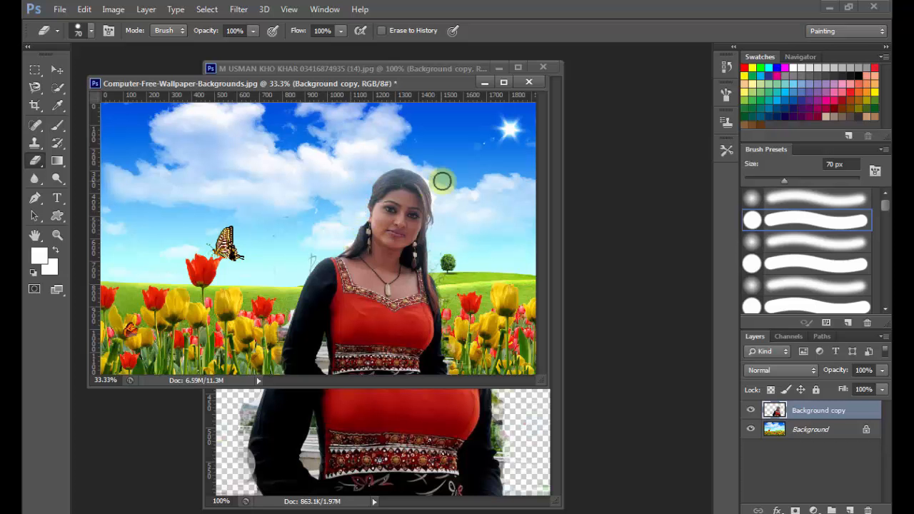
drag(436, 183, 438, 227)
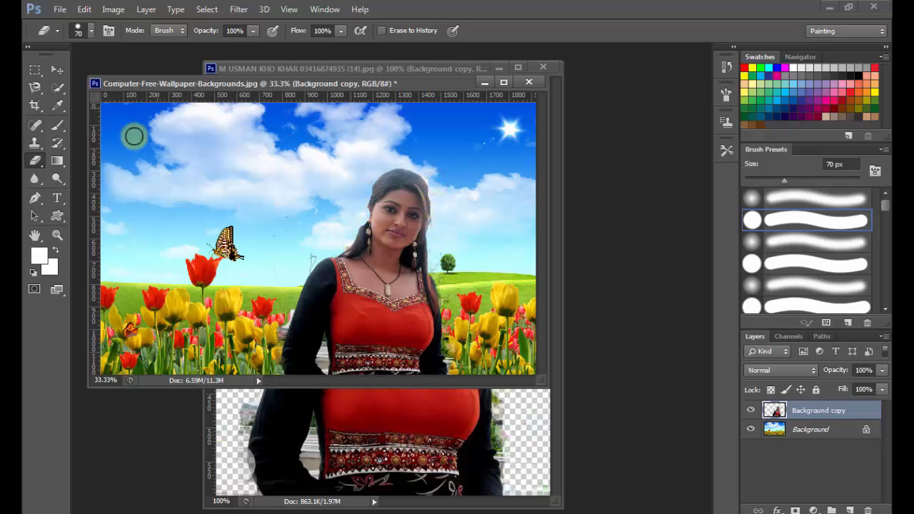
Delete the woman's layer from the tulip field image
right_click(35, 166)
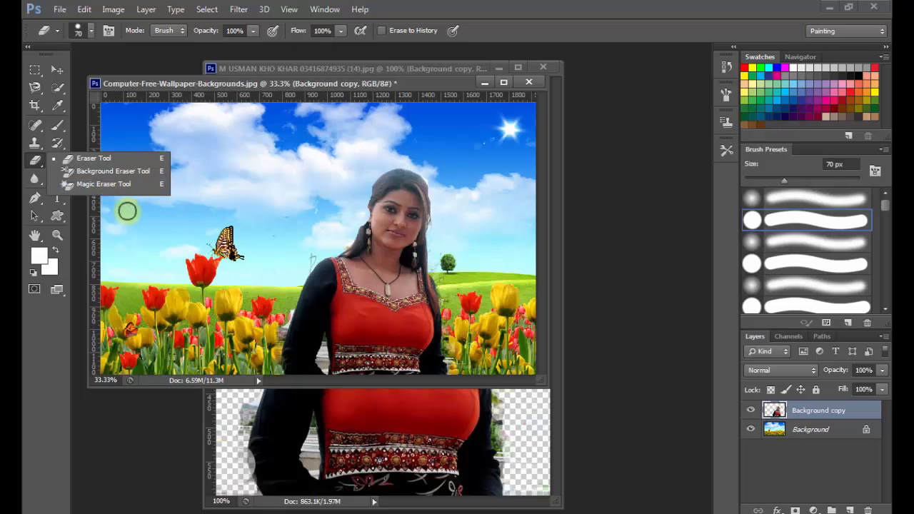
click(848, 421)
key(Delete)
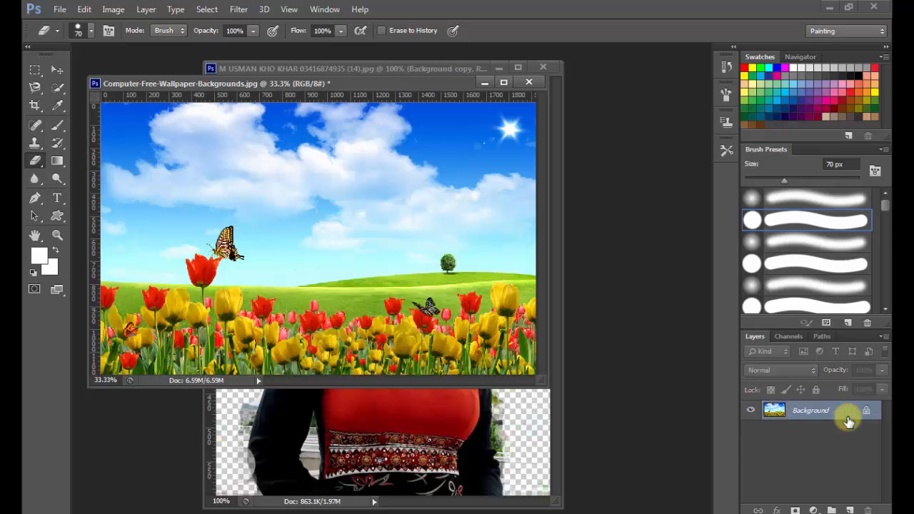
Restore the portrait photo to its opening history state and duplicate its Background layer
click(460, 397)
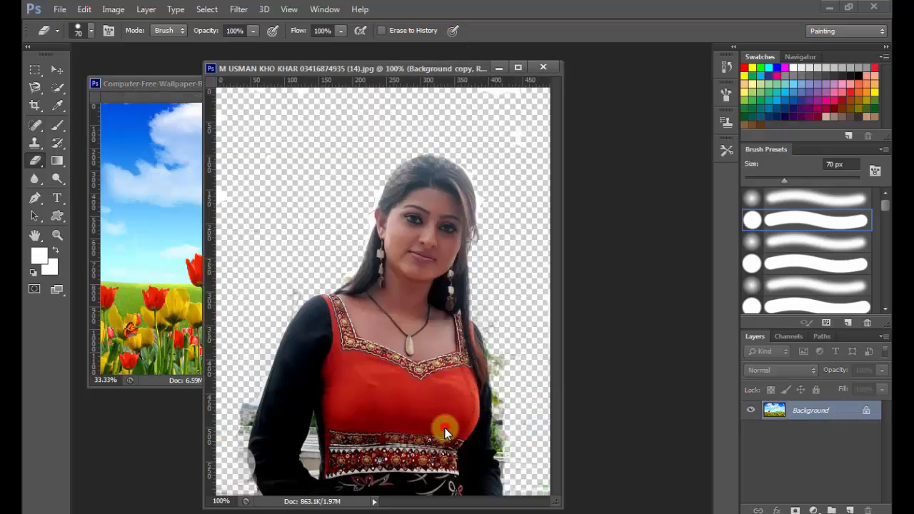
click(723, 70)
click(641, 96)
drag(675, 134, 664, 347)
drag(710, 199, 704, 149)
click(656, 77)
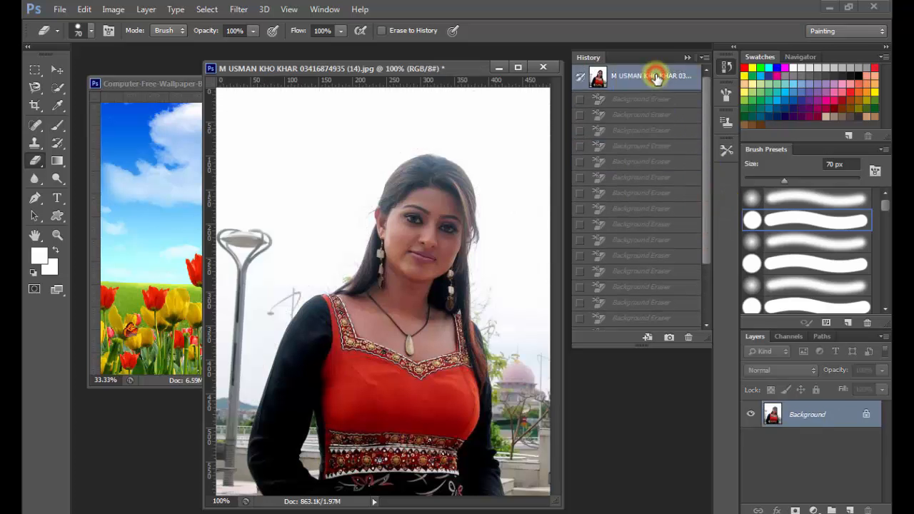
drag(845, 415, 848, 510)
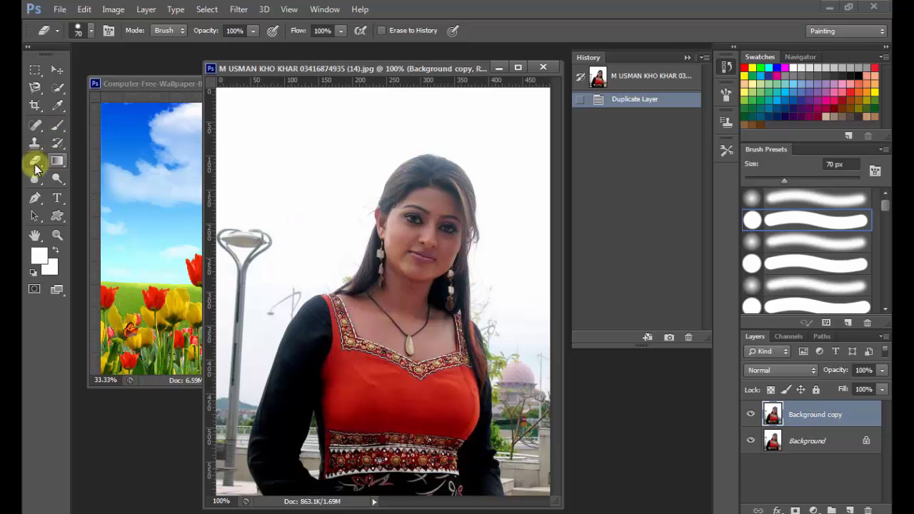
Erase the white sky on the layer copy with the Magic Eraser and hide the original Background layer
right_click(32, 174)
click(72, 183)
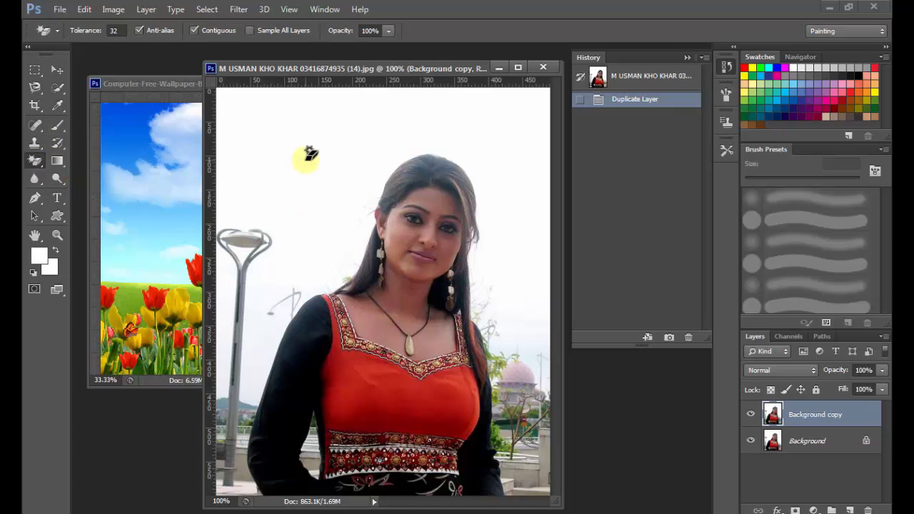
click(309, 154)
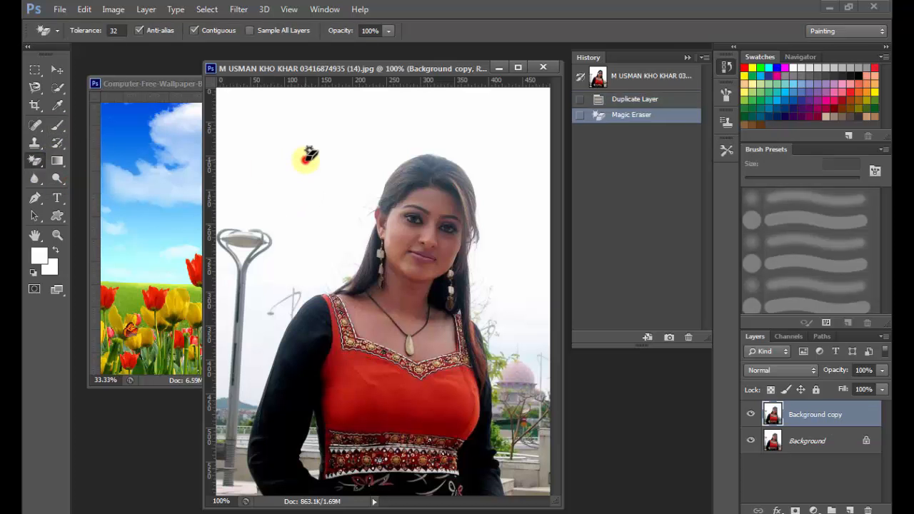
click(750, 441)
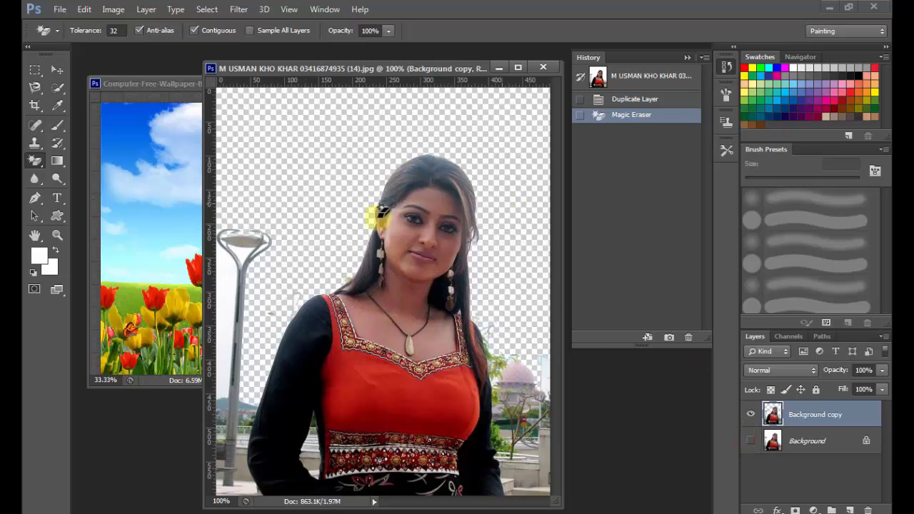
Erase parts of the lamp post and its head, the domed building and the pale patch beside it with the Magic Eraser
click(224, 278)
click(236, 252)
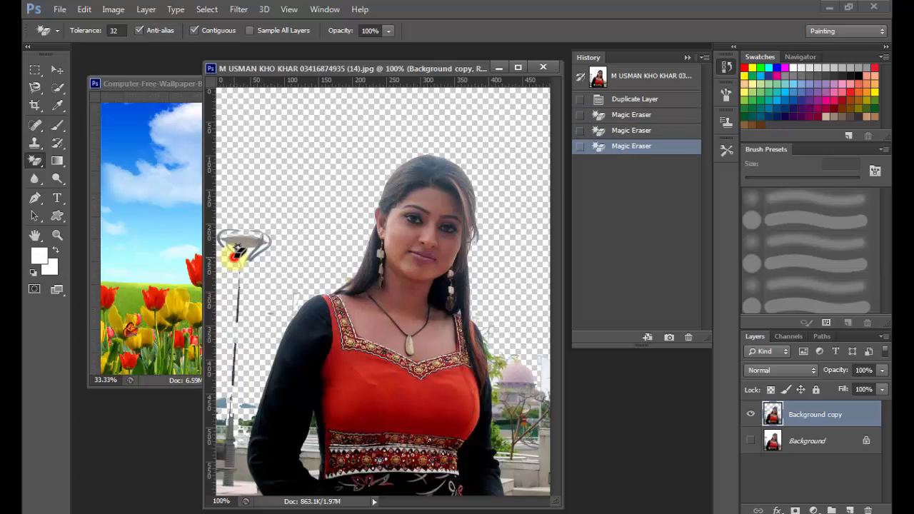
click(236, 248)
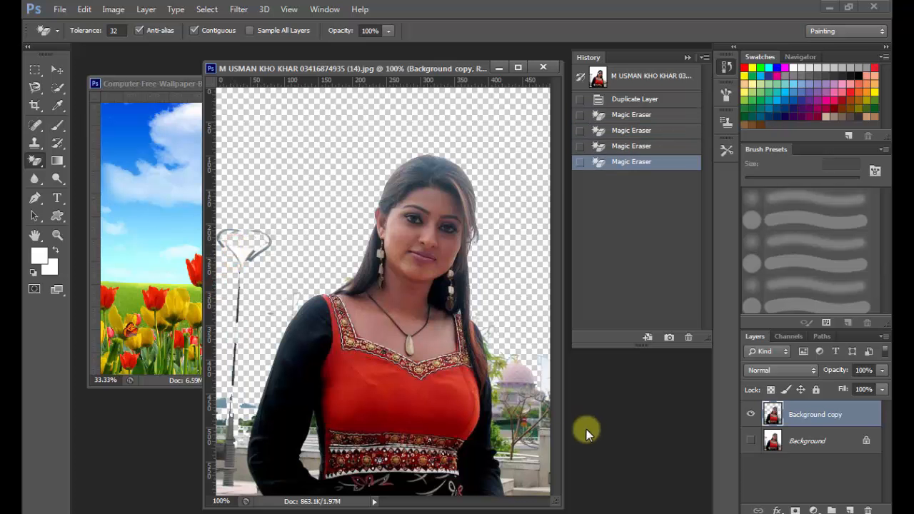
click(515, 395)
click(515, 373)
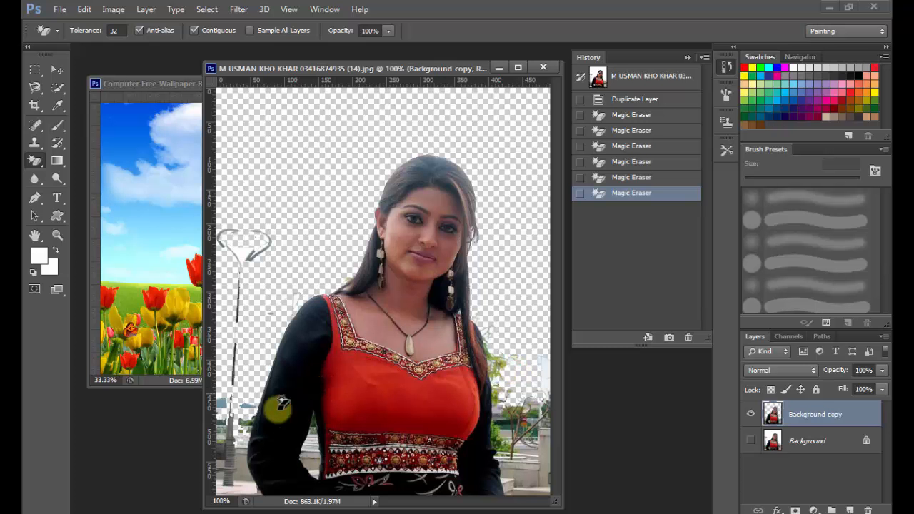
click(47, 71)
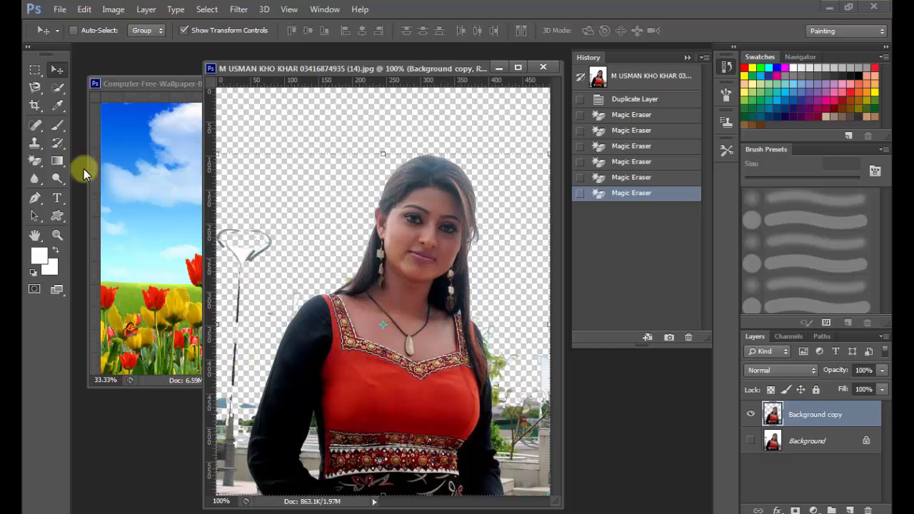
click(37, 159)
click(544, 378)
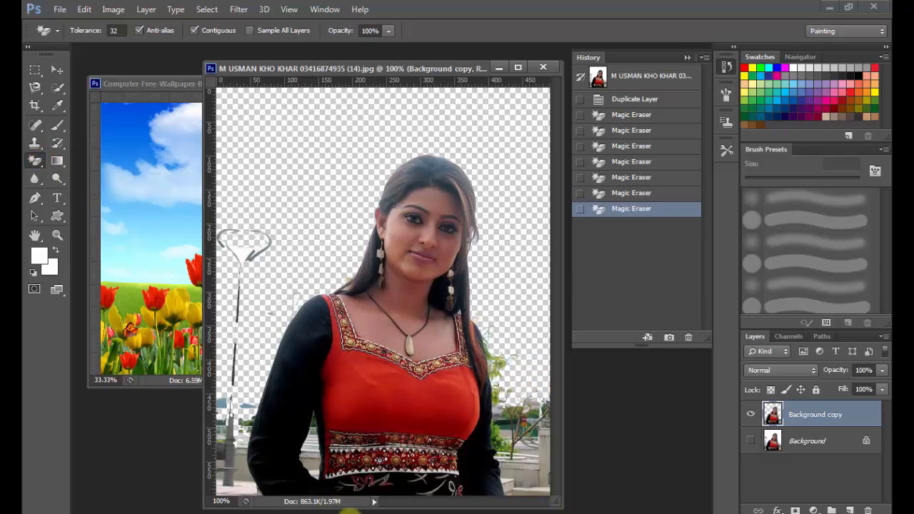
click(351, 513)
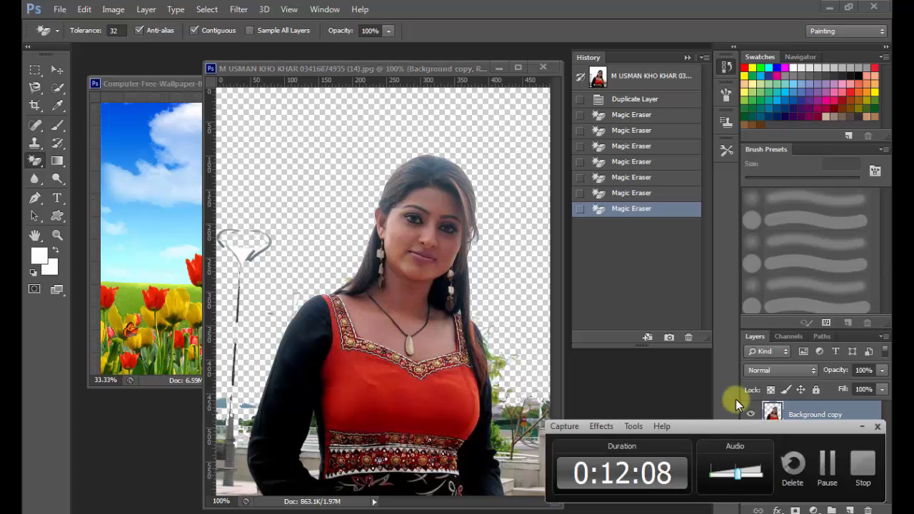
click(863, 426)
Erase more of the lamp head and post and the wall and ground at its base with repeated Magic Eraser samples
click(246, 252)
click(241, 258)
click(241, 253)
click(252, 239)
click(257, 260)
click(252, 264)
click(249, 274)
click(243, 332)
click(229, 432)
click(225, 454)
click(220, 479)
click(225, 488)
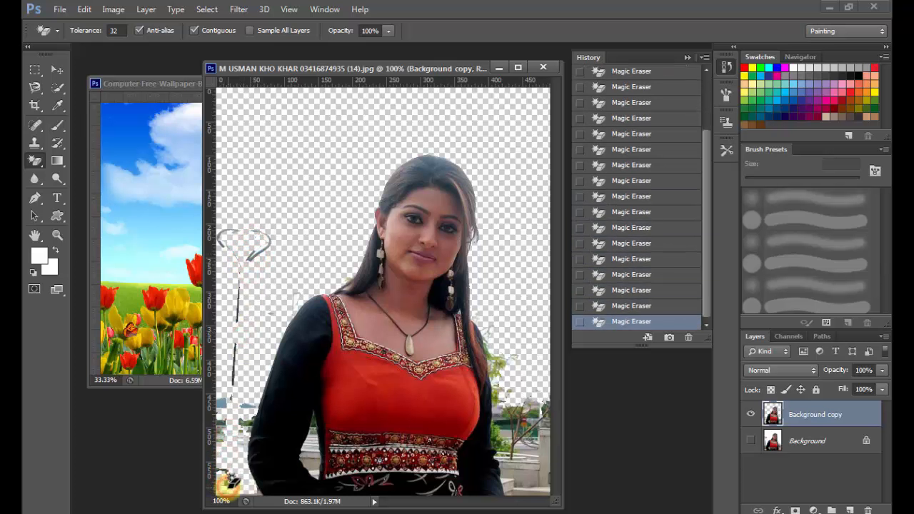
Erase the remaining lamp outline and the trees and wall on the woman's other side with the 70 px Eraser tool
right_click(35, 159)
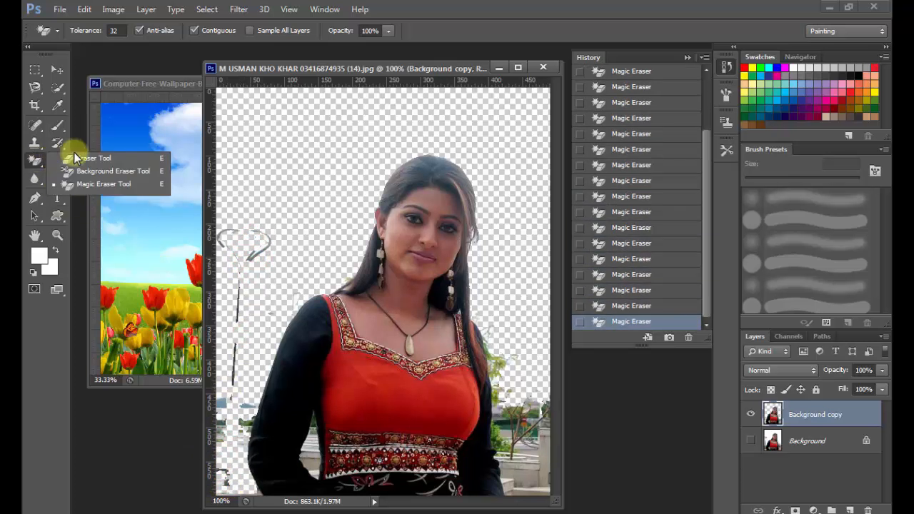
click(77, 154)
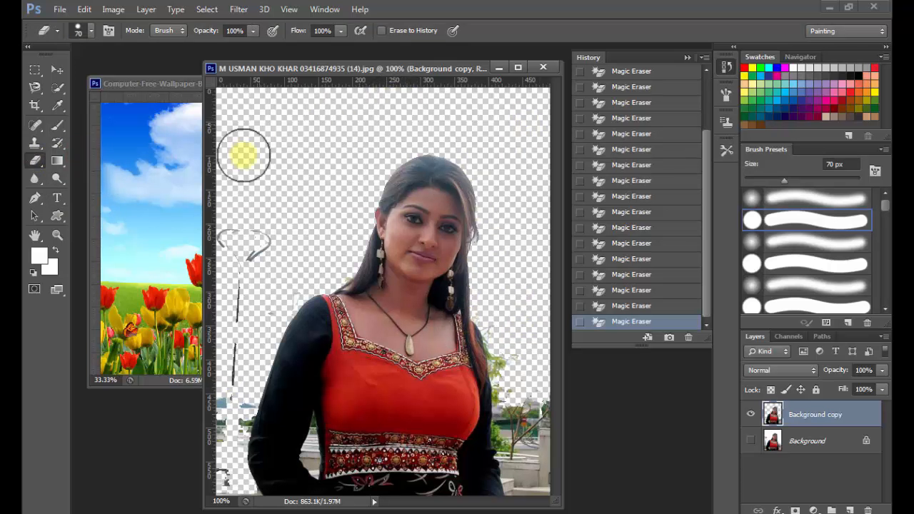
click(285, 283)
mouse_move(242, 338)
mouse_down()
mouse_move(222, 437)
mouse_move(221, 450)
mouse_move(232, 413)
mouse_move(224, 480)
mouse_up()
click(232, 414)
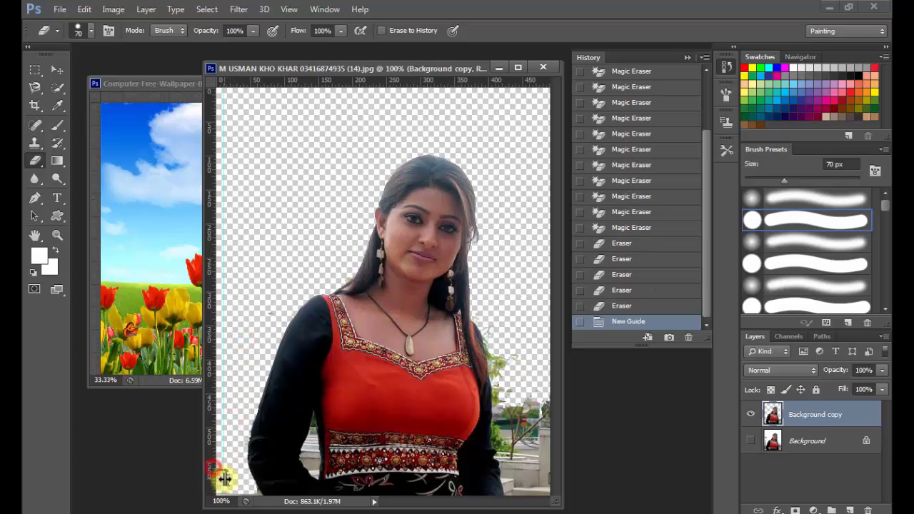
click(224, 479)
click(222, 480)
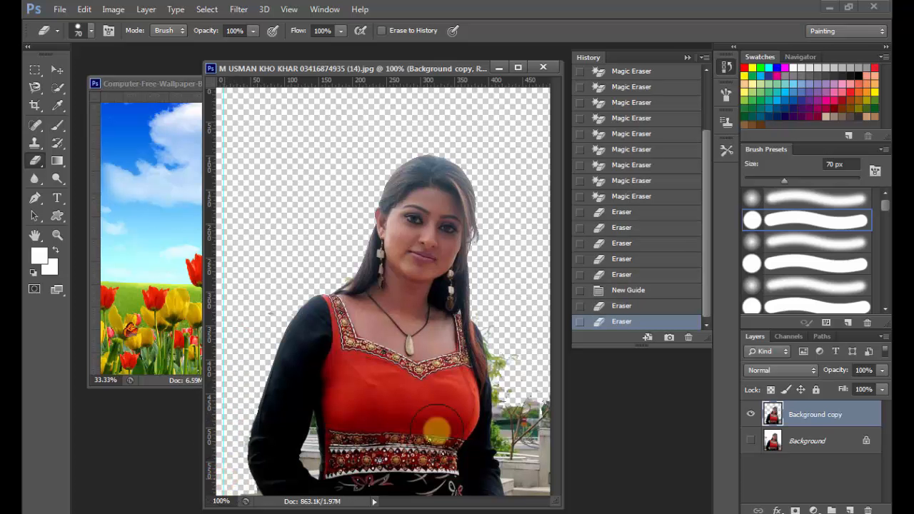
mouse_move(531, 338)
mouse_down()
mouse_move(505, 321)
mouse_move(537, 477)
mouse_move(530, 418)
mouse_move(520, 411)
mouse_move(513, 423)
mouse_move(526, 490)
mouse_up()
drag(511, 348, 505, 321)
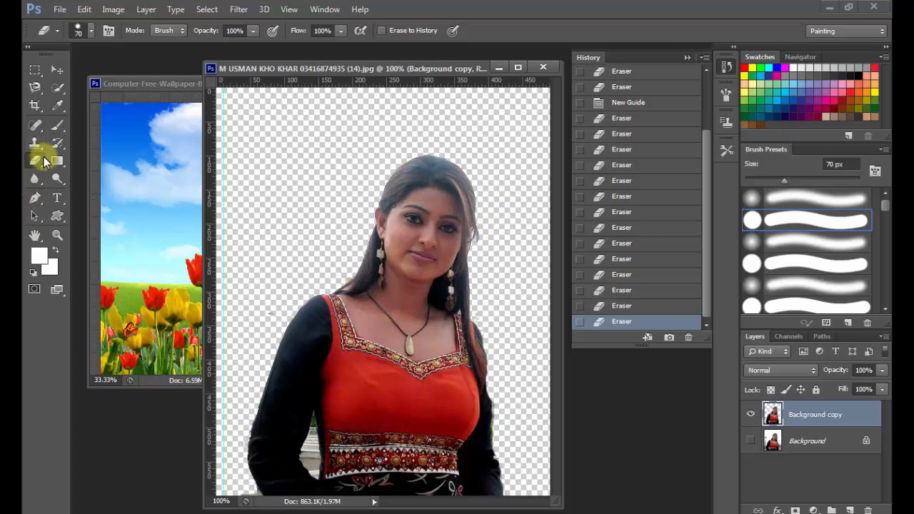
Erase the background showing in the gap between the woman's sleeve and waist with the Magic Eraser
right_click(44, 161)
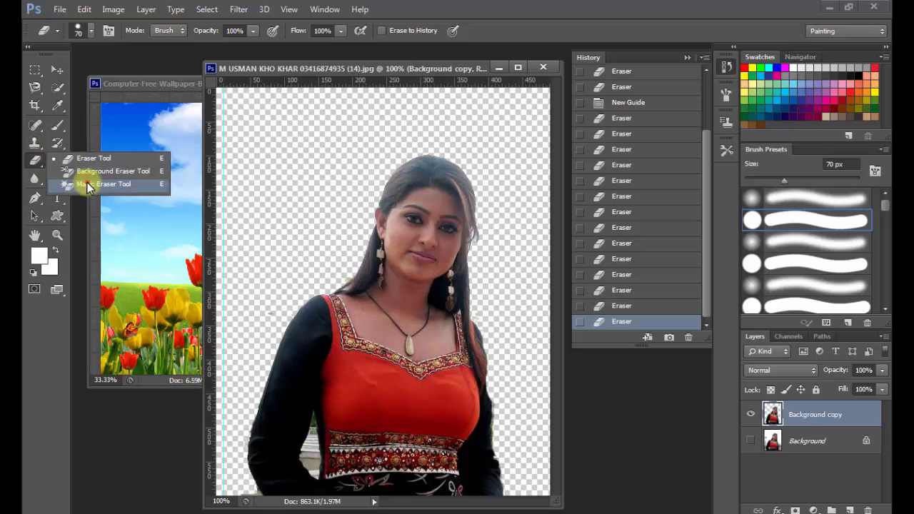
click(88, 185)
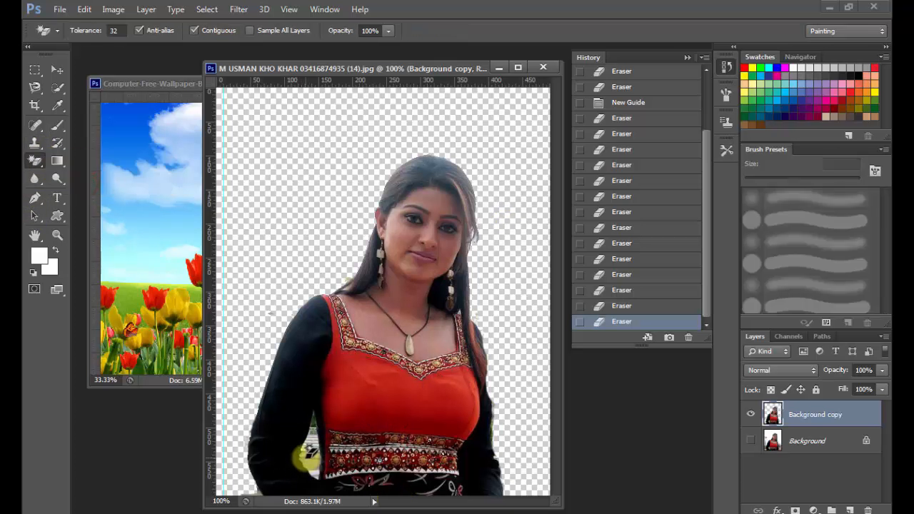
click(306, 455)
click(307, 447)
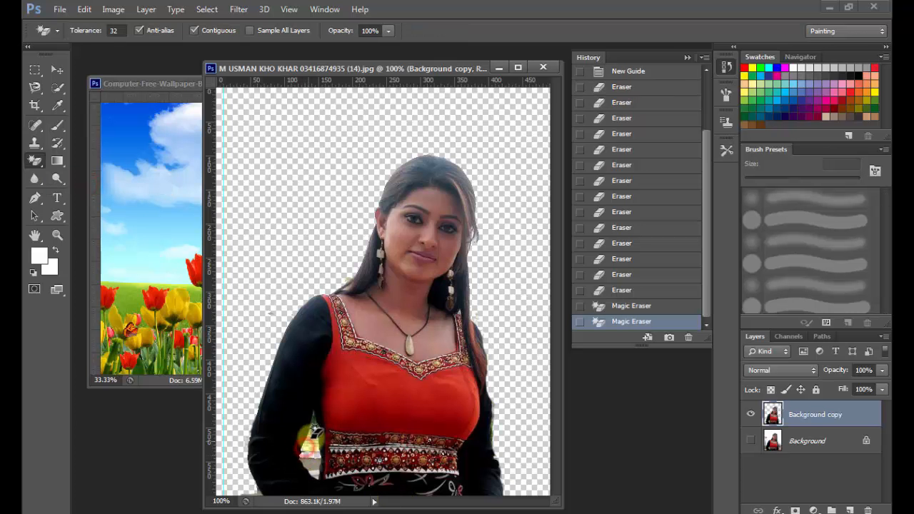
click(313, 469)
click(310, 456)
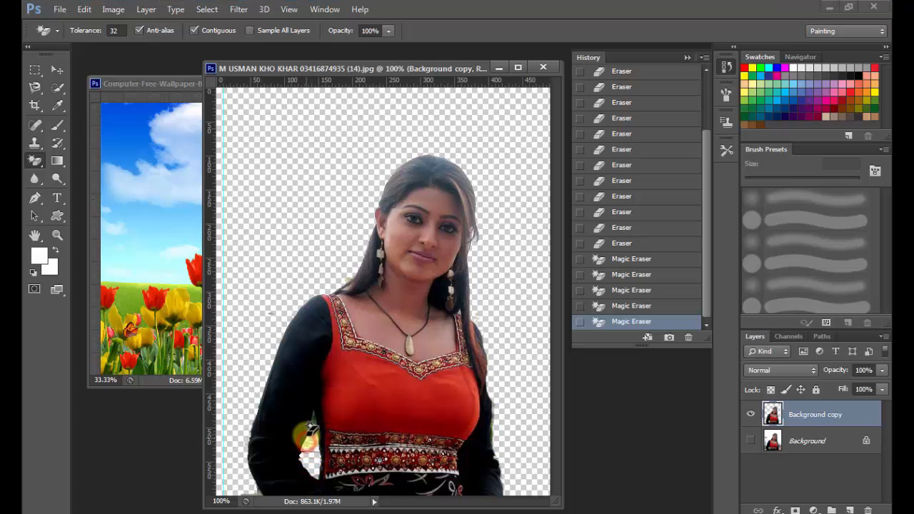
click(307, 437)
key(ctrl+z)
click(310, 448)
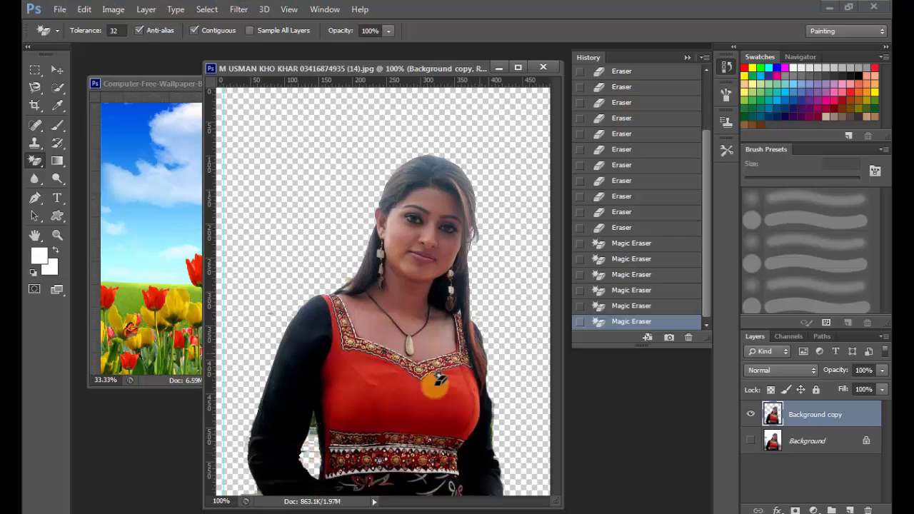
Move the cut-out woman up and to the left on the canvas and duplicate the hidden Background layer
click(57, 69)
drag(425, 288, 387, 255)
drag(843, 441, 849, 508)
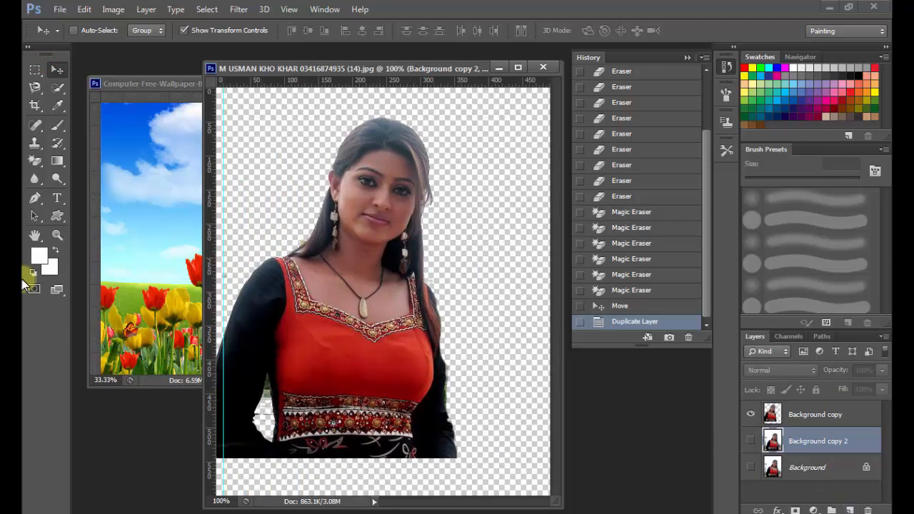
Set the foreground color to red (f80505) and fill the Background copy 2 layer with it
click(34, 256)
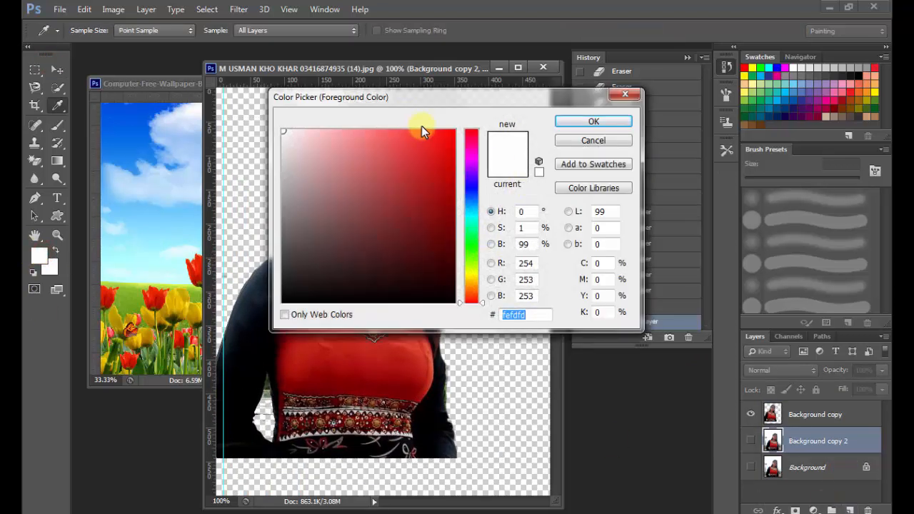
click(452, 135)
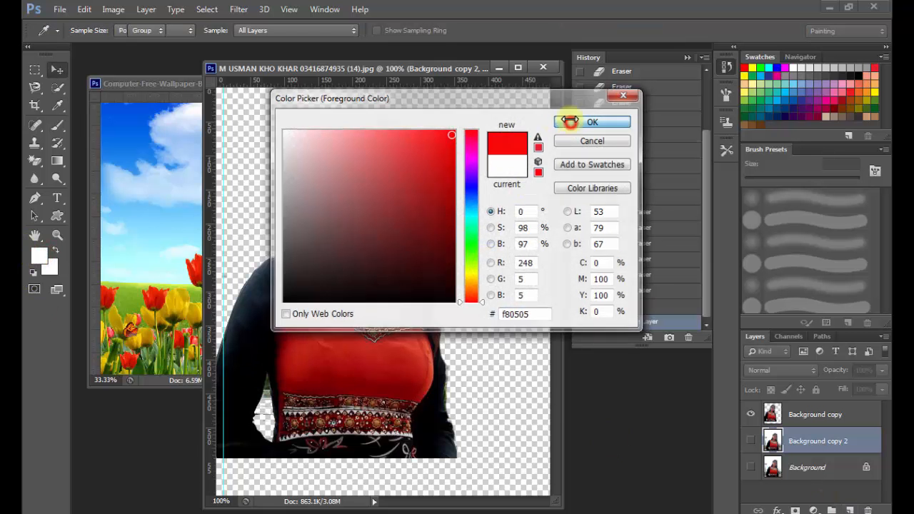
click(570, 120)
key(alt+BackSpace)
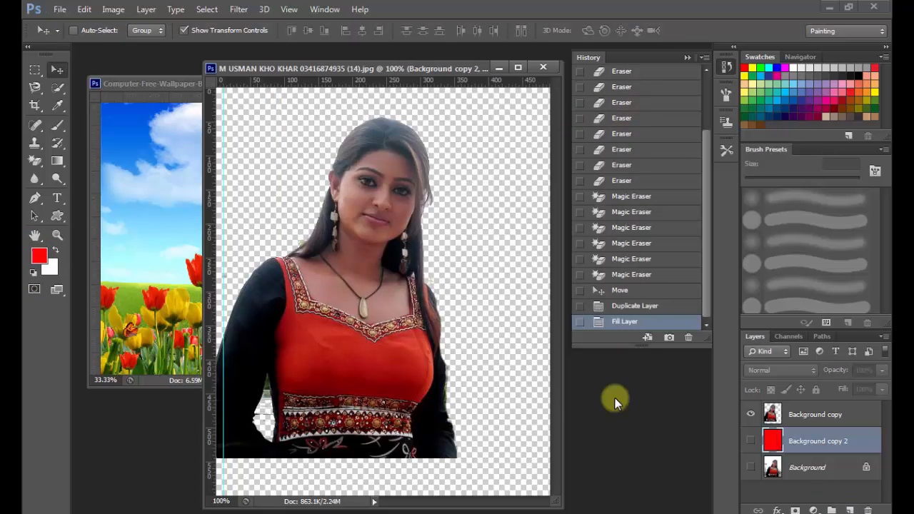
Show the red layer, position it across the canvas, and move the cut-out woman down and to the right over it
drag(354, 420, 386, 423)
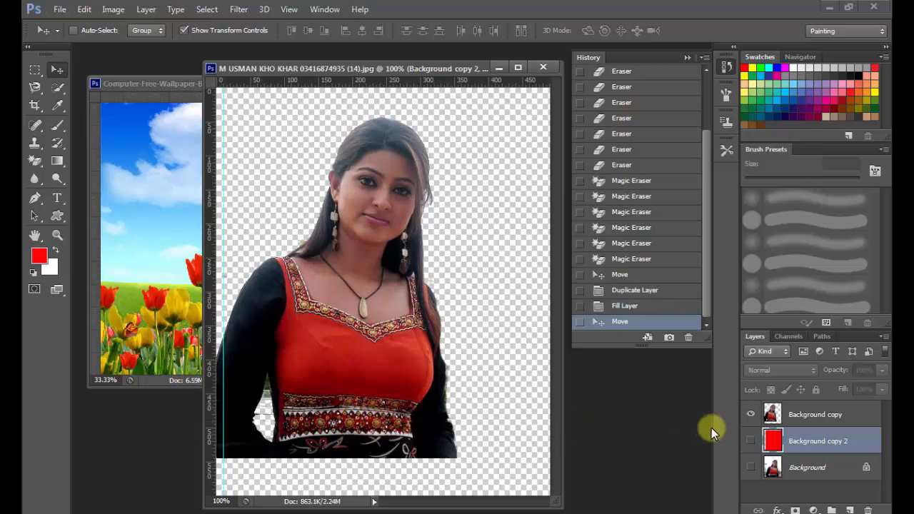
click(749, 440)
drag(332, 279, 303, 263)
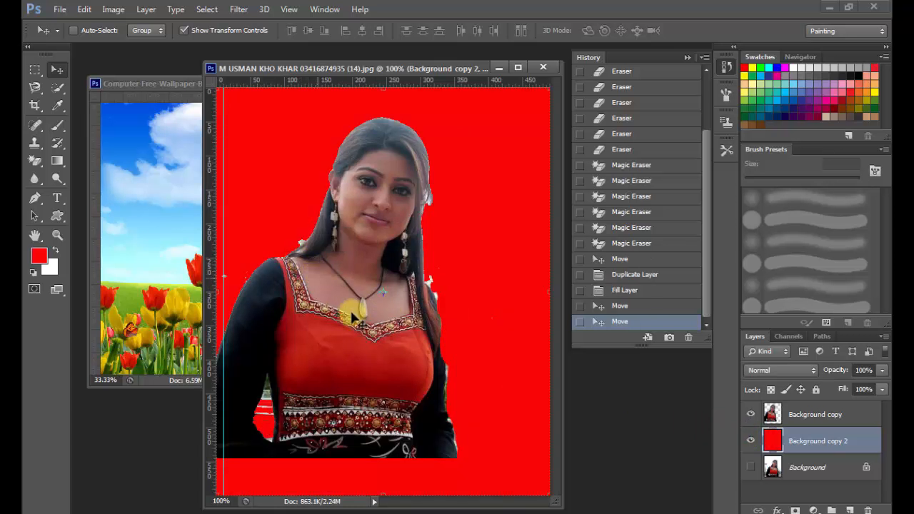
click(822, 416)
drag(374, 318, 436, 349)
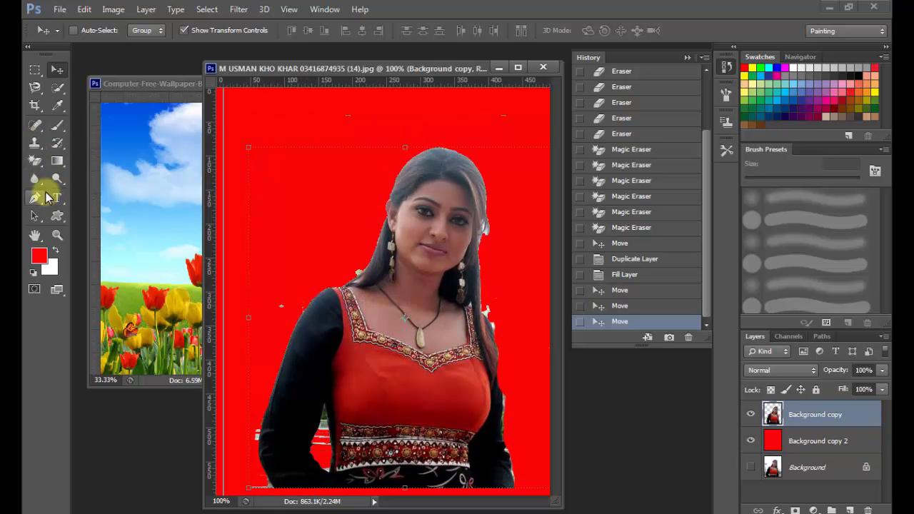
Erase the leftover specks beside the woman's hair and shoulder on her face's left edge with the 70 px Eraser tool
click(34, 160)
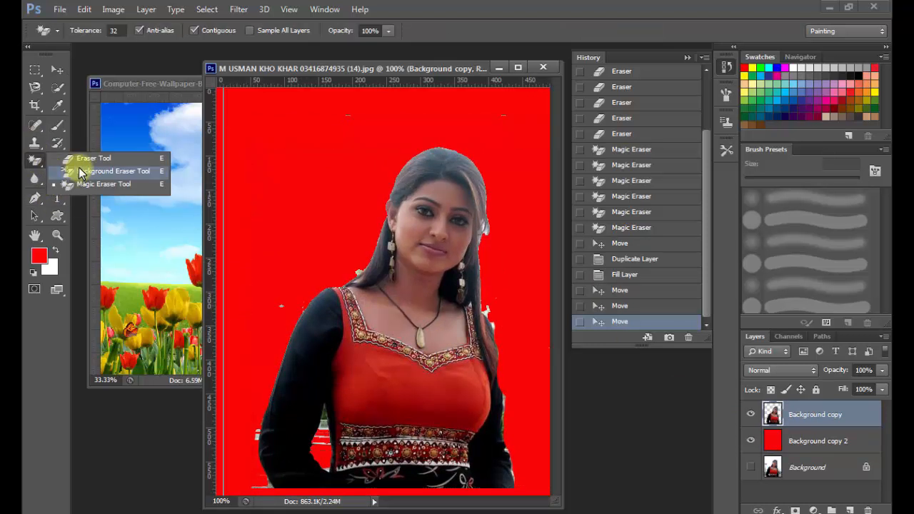
click(83, 157)
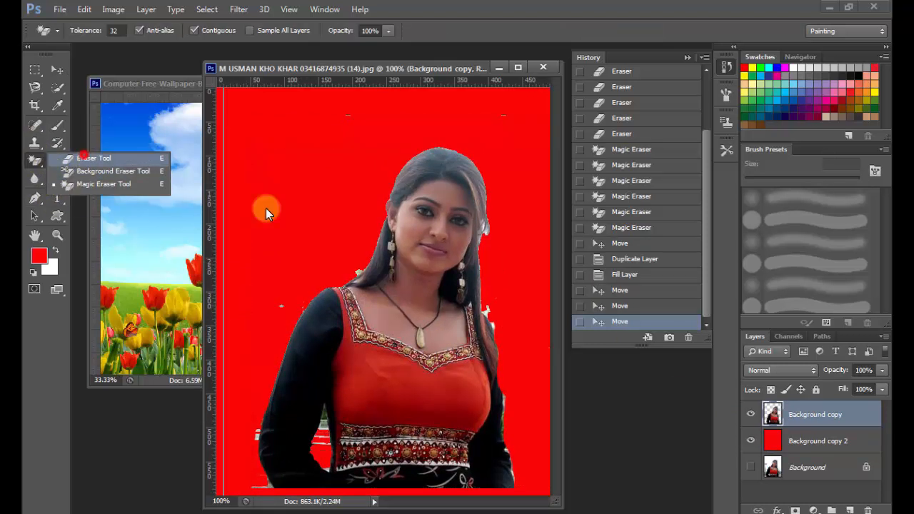
click(272, 292)
click(273, 299)
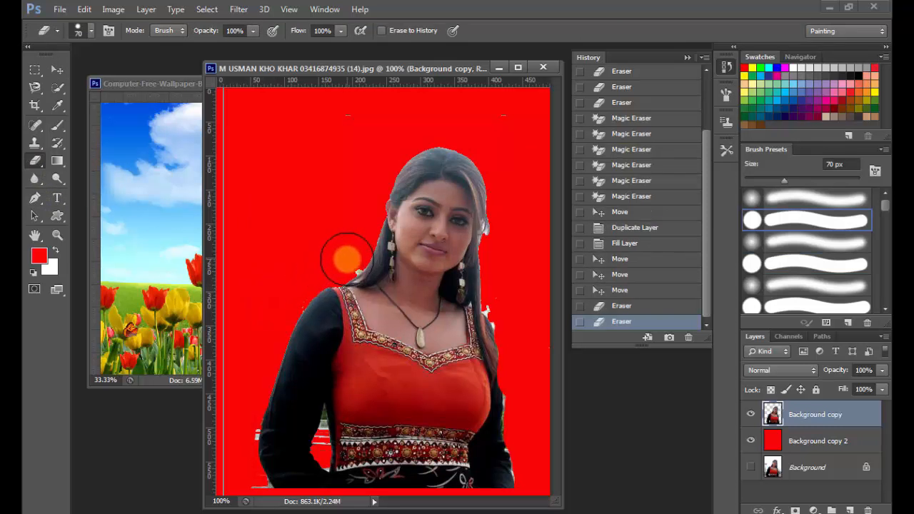
click(346, 252)
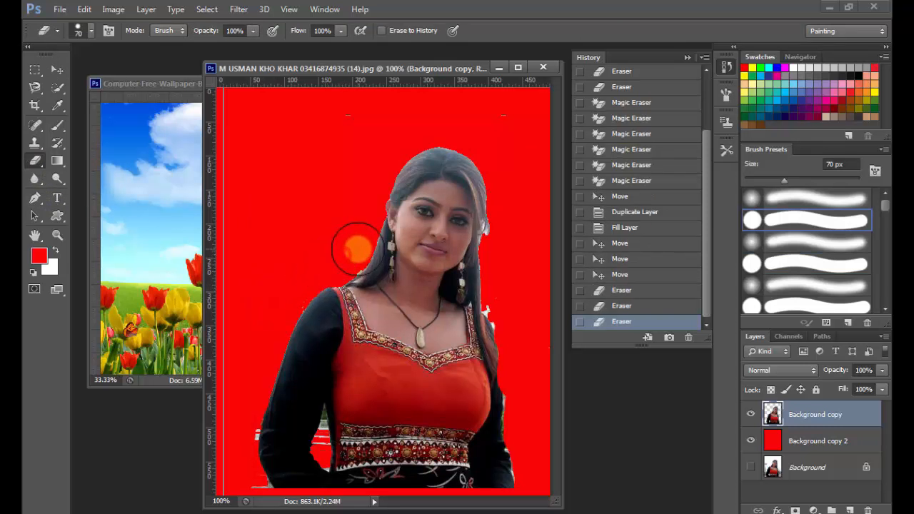
Erase the light remnants along the long hair and shoulder on the other side of the woman with the Eraser
click(505, 226)
click(505, 231)
click(501, 270)
click(506, 303)
click(506, 308)
click(512, 312)
click(516, 321)
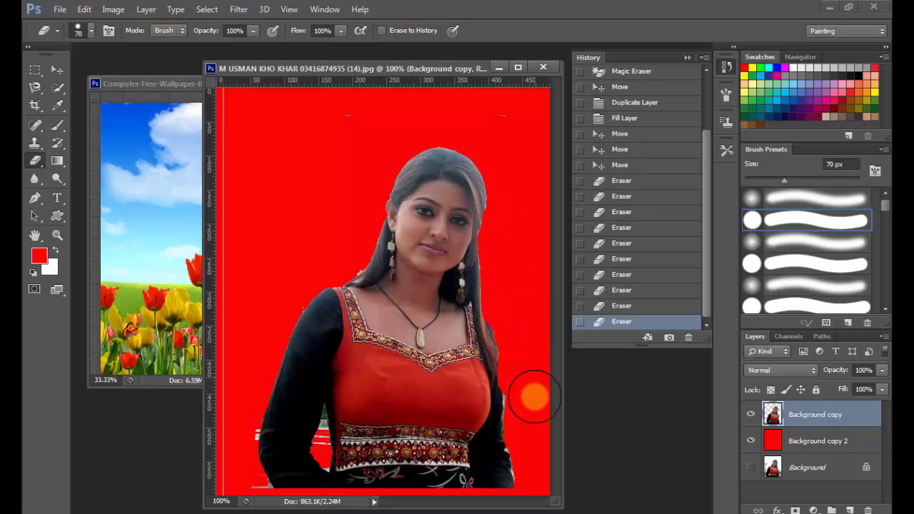
Erase the background fringe along the outer edge of the sleeve below that shoulder, down to the elbow
click(527, 400)
click(527, 411)
click(526, 420)
click(525, 429)
click(530, 440)
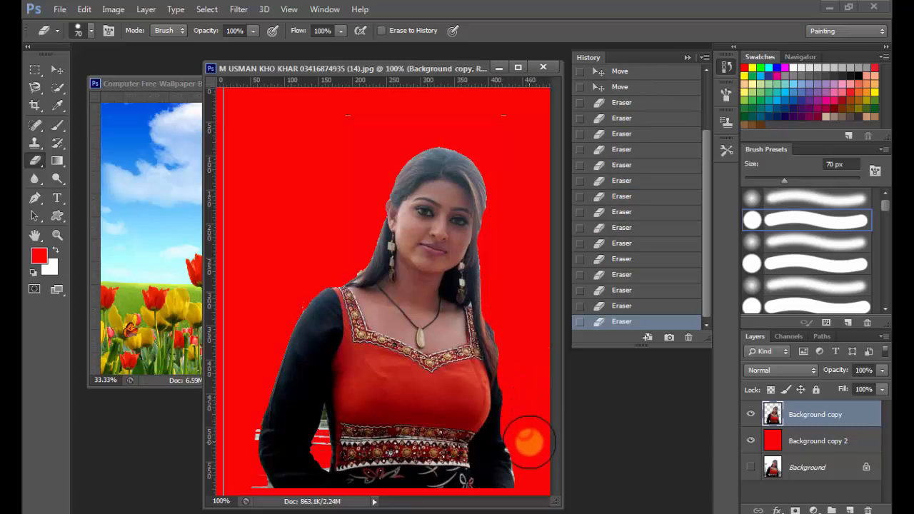
click(530, 448)
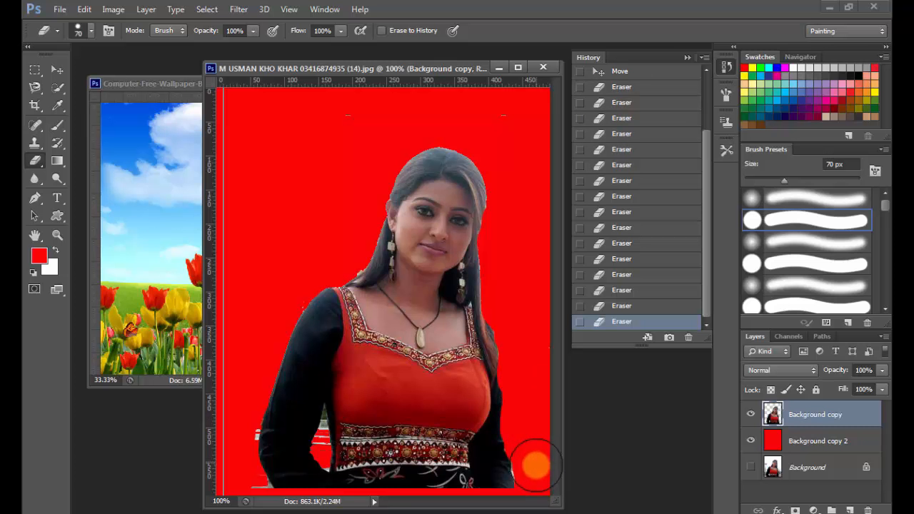
click(532, 477)
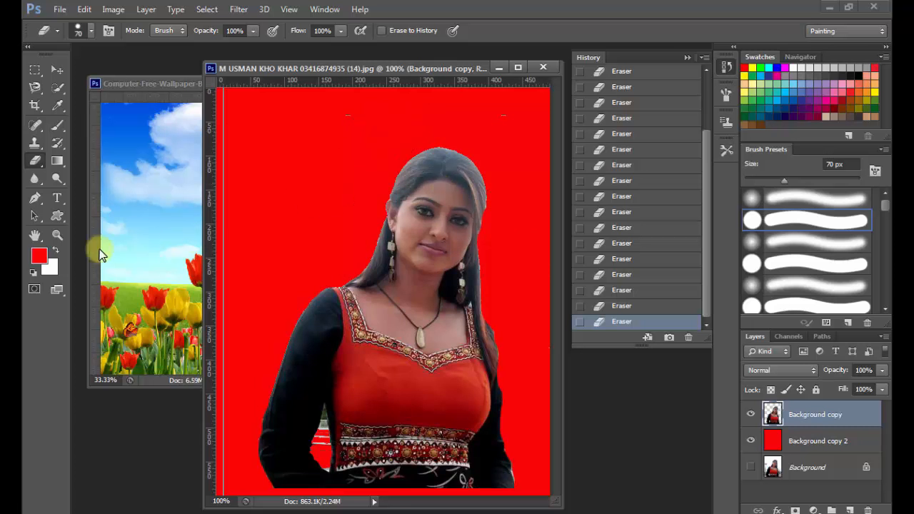
Darken the woman's hair and its light edges with the 65 px Burn tool at Midtones range and 50% exposure
click(57, 162)
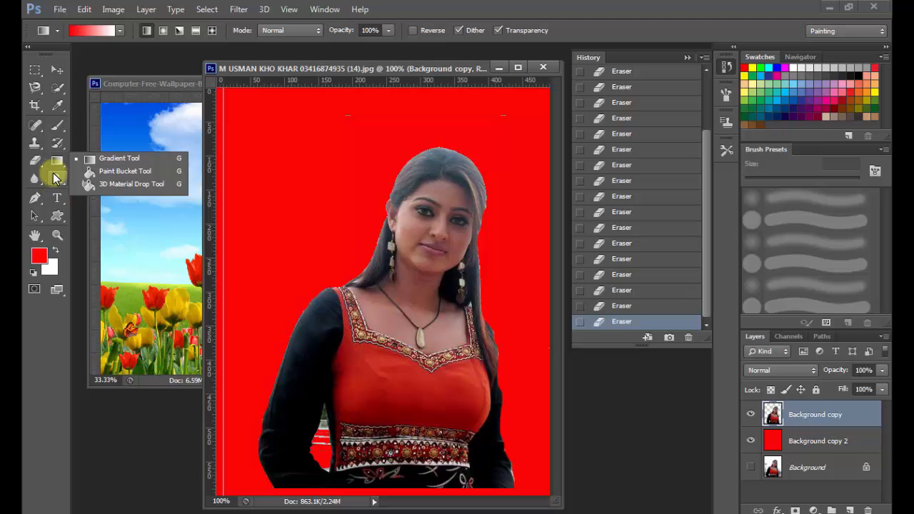
click(57, 178)
click(97, 189)
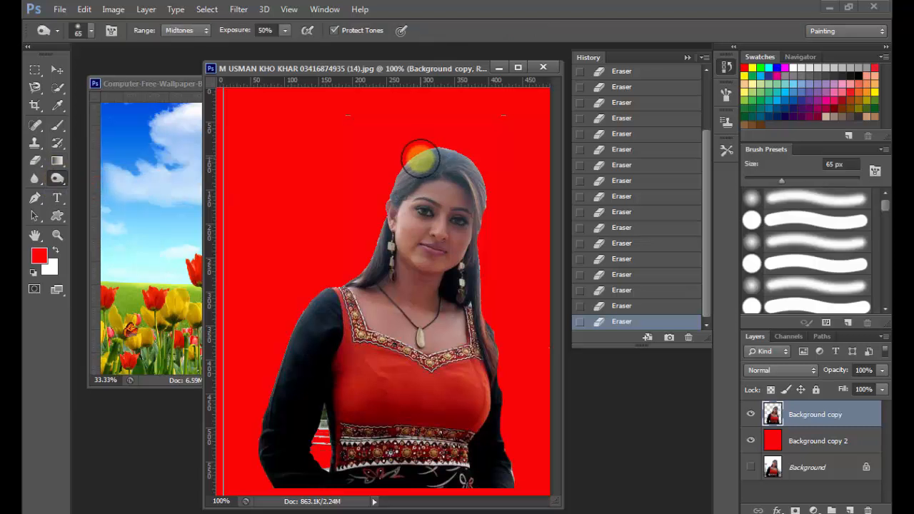
mouse_move(383, 192)
mouse_down()
mouse_move(447, 161)
mouse_move(488, 157)
mouse_move(445, 163)
mouse_move(487, 187)
mouse_up()
drag(471, 228, 452, 144)
mouse_move(445, 149)
mouse_down()
mouse_move(408, 174)
mouse_move(370, 261)
mouse_move(324, 317)
mouse_up()
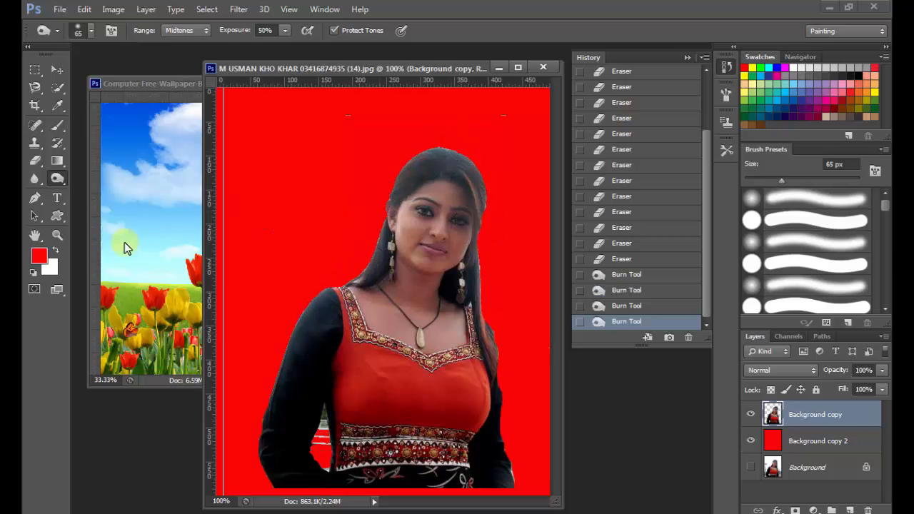
click(58, 91)
mouse_move(402, 198)
mouse_down()
mouse_move(422, 204)
mouse_move(431, 253)
mouse_move(422, 316)
mouse_move(422, 251)
mouse_up()
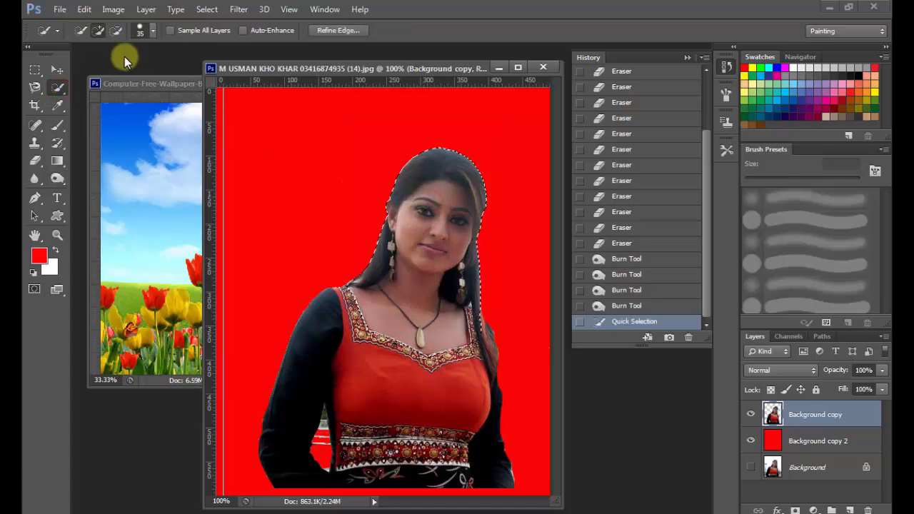
click(115, 31)
mouse_move(402, 155)
mouse_down()
mouse_move(433, 194)
mouse_move(422, 266)
mouse_move(419, 213)
mouse_move(404, 204)
mouse_move(442, 241)
mouse_up()
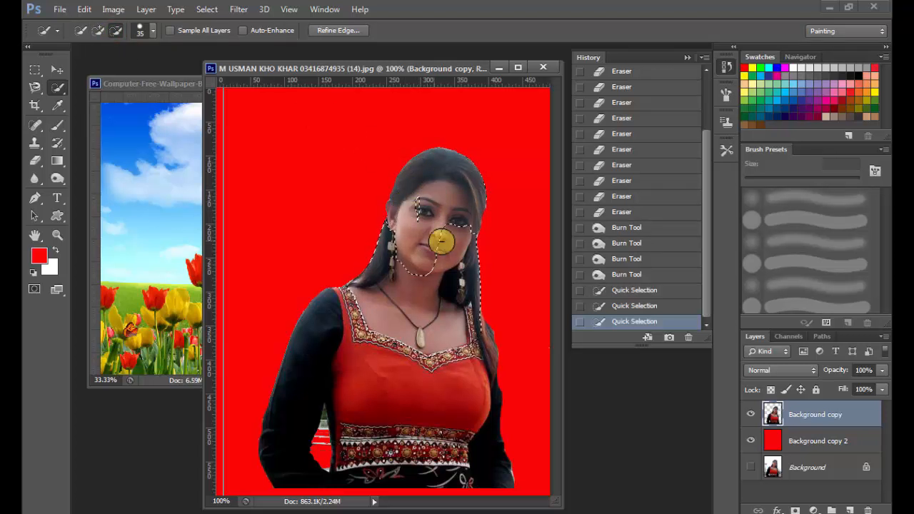
click(641, 287)
click(641, 277)
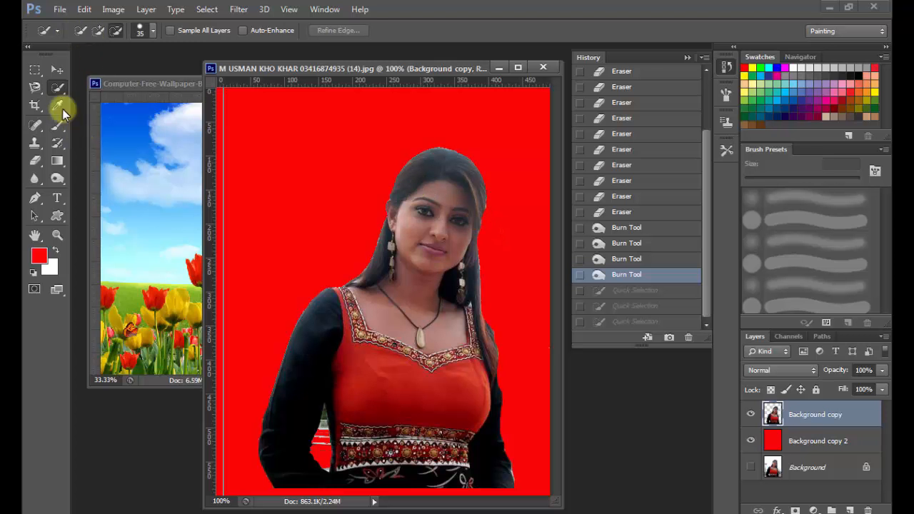
Select the skin of the woman's face and neck with the Magic Wand in add-to-selection mode at tolerance 32
right_click(57, 87)
click(122, 98)
click(92, 30)
click(417, 265)
click(410, 228)
click(425, 217)
click(426, 210)
click(426, 235)
click(428, 232)
click(430, 240)
click(435, 247)
click(437, 244)
click(441, 233)
click(443, 204)
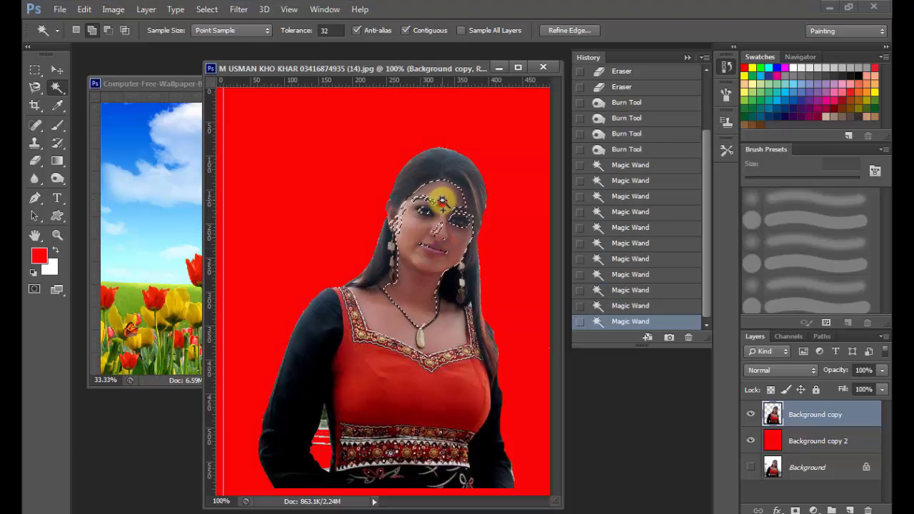
Add the remaining forehead, cheek, nose, lip and eye areas of the face to the Magic Wand selection
click(443, 202)
click(433, 203)
click(413, 214)
click(410, 218)
click(409, 222)
click(433, 250)
click(438, 245)
click(433, 235)
click(421, 234)
click(422, 217)
click(428, 215)
click(429, 207)
click(417, 211)
click(427, 207)
click(438, 205)
click(429, 217)
click(456, 224)
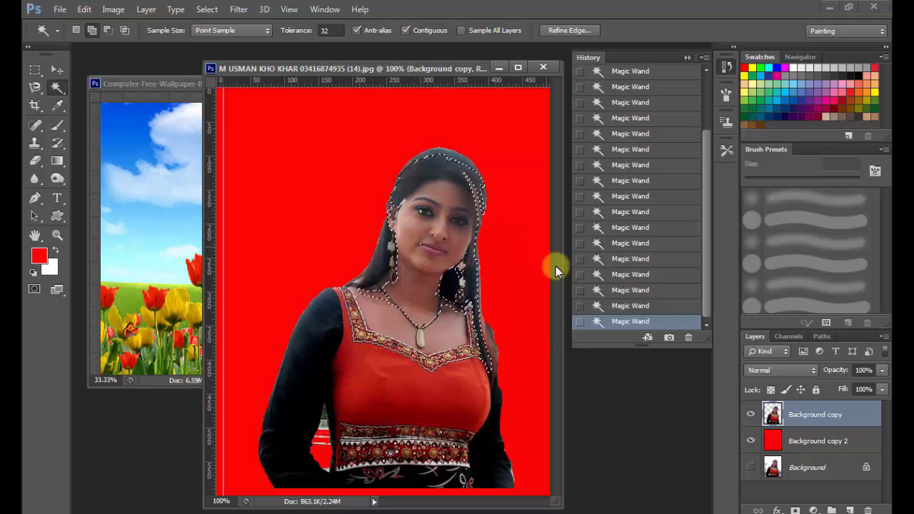
click(622, 306)
click(629, 274)
click(629, 259)
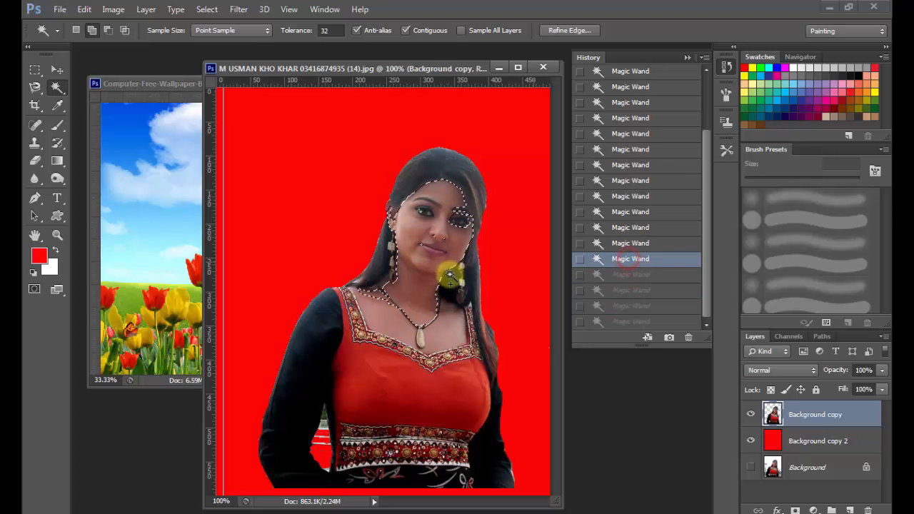
Add the lip area and the chest skin around the necklace to the Magic Wand selection
click(434, 243)
click(425, 249)
click(425, 247)
click(433, 241)
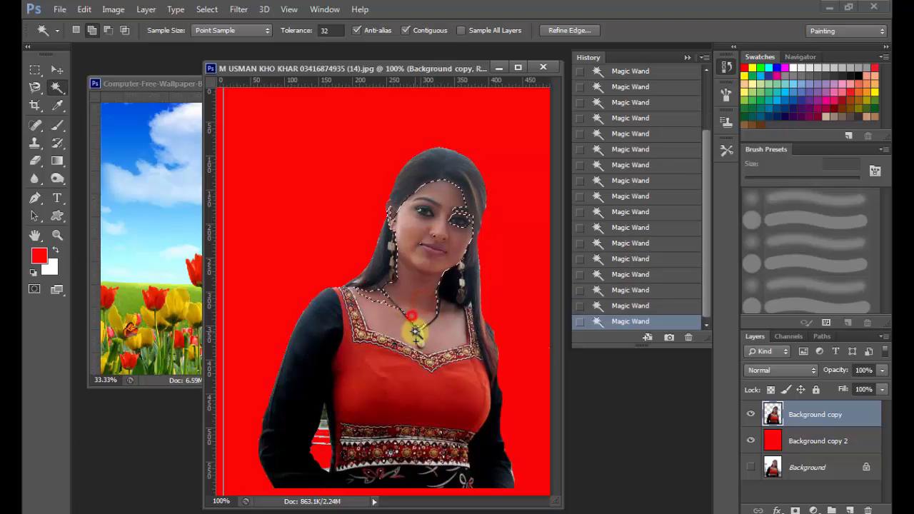
click(438, 318)
click(419, 325)
click(412, 323)
click(406, 315)
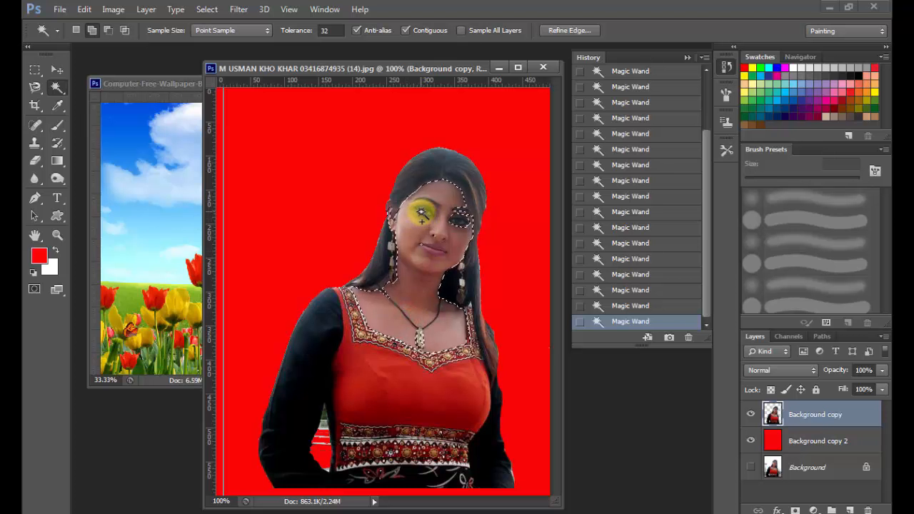
Brighten the selected skin with a Curves adjustment raising input 208 to output 252, and clear the selection
click(113, 8)
mouse_move(142, 44)
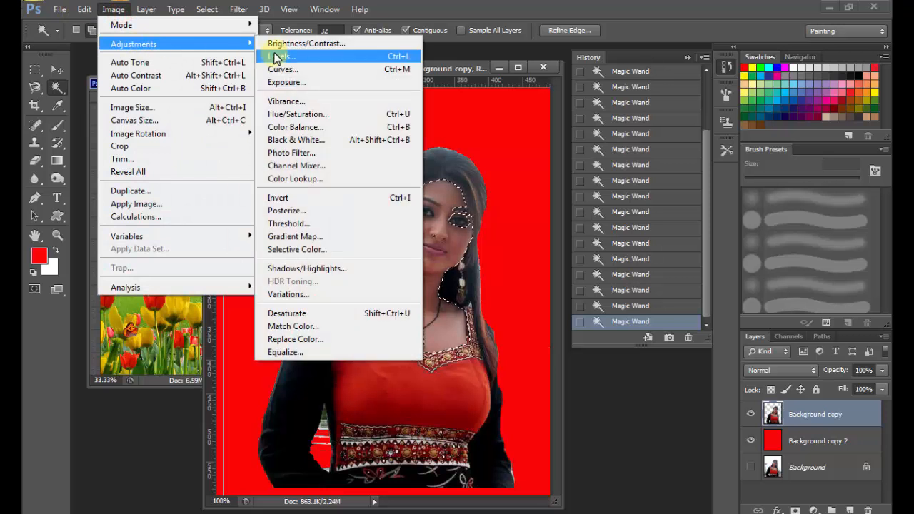
click(282, 66)
drag(479, 55, 781, 91)
drag(809, 160, 796, 146)
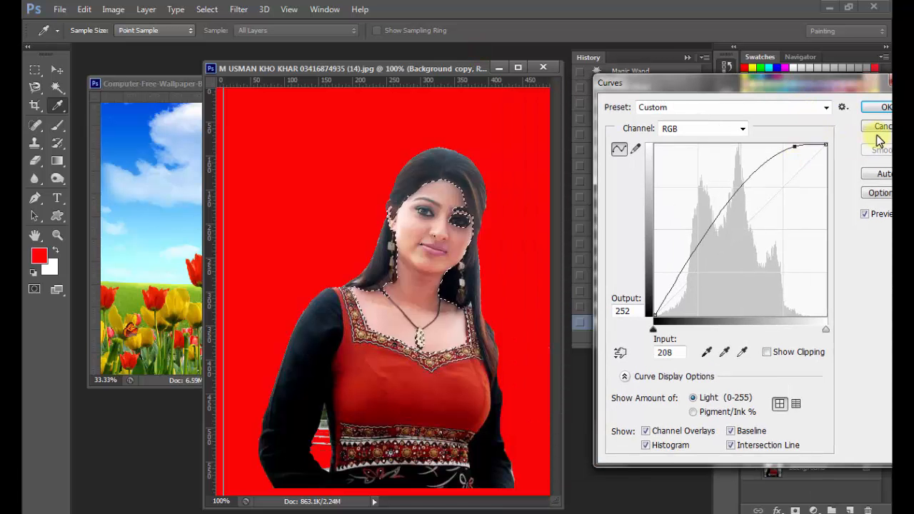
click(884, 107)
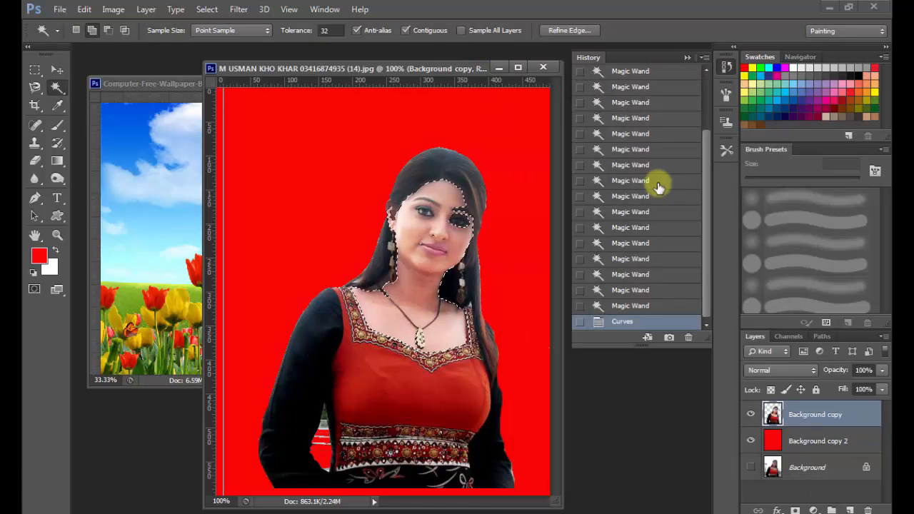
key(ctrl+d)
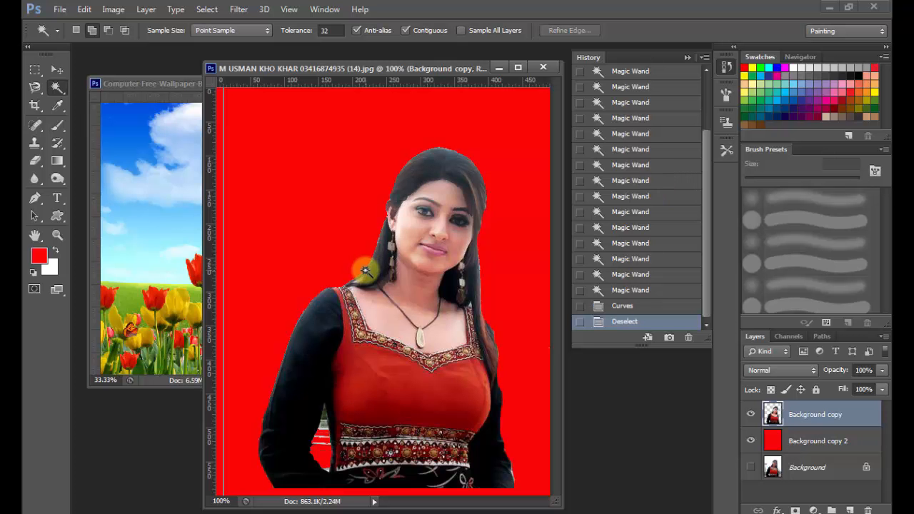
Copy the cut-out woman into the tulip field wallpaper document and enlarge her to about 200% width and 215% height
click(57, 70)
mouse_move(404, 288)
mouse_down()
mouse_move(333, 300)
mouse_move(212, 255)
mouse_move(212, 245)
mouse_move(193, 275)
mouse_move(275, 281)
mouse_up()
drag(172, 239, 308, 284)
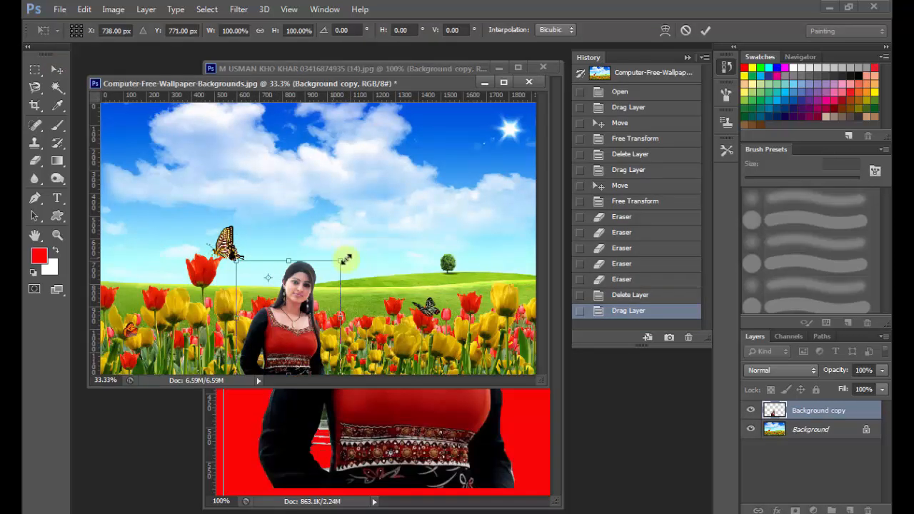
drag(336, 260, 433, 132)
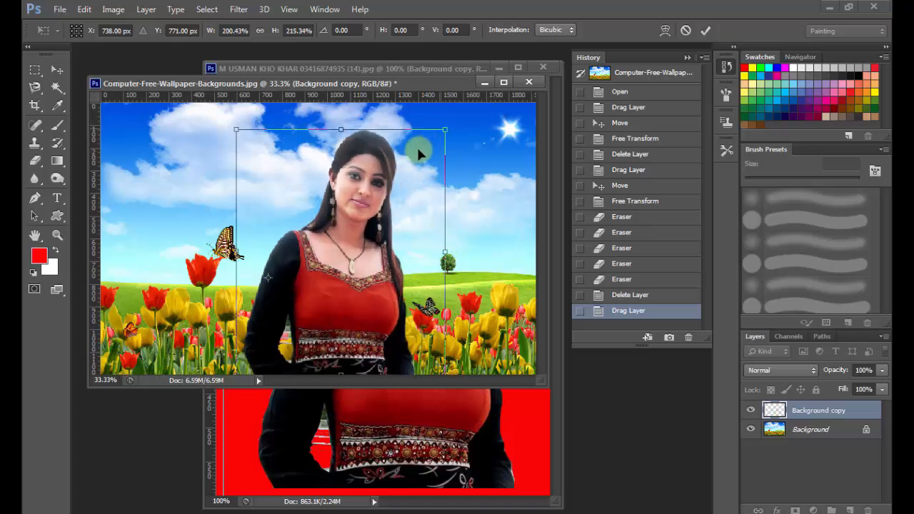
click(702, 32)
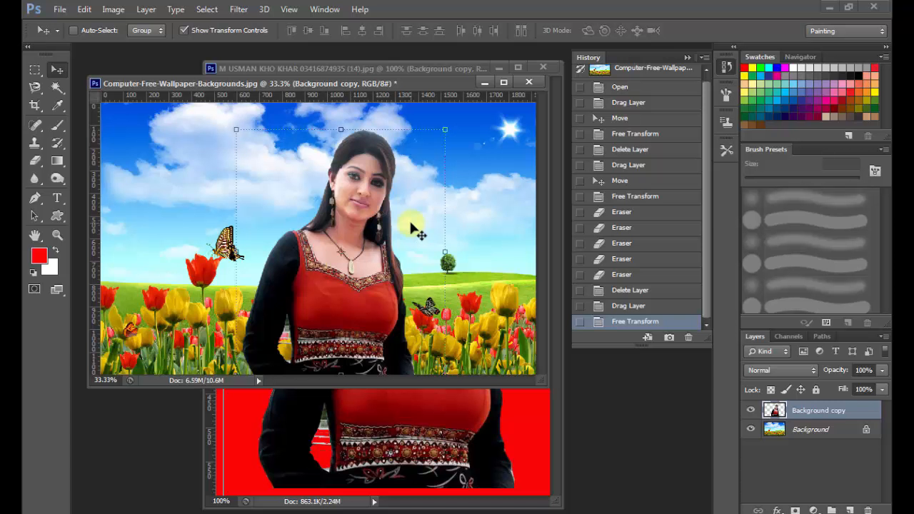
click(37, 164)
drag(41, 165, 95, 166)
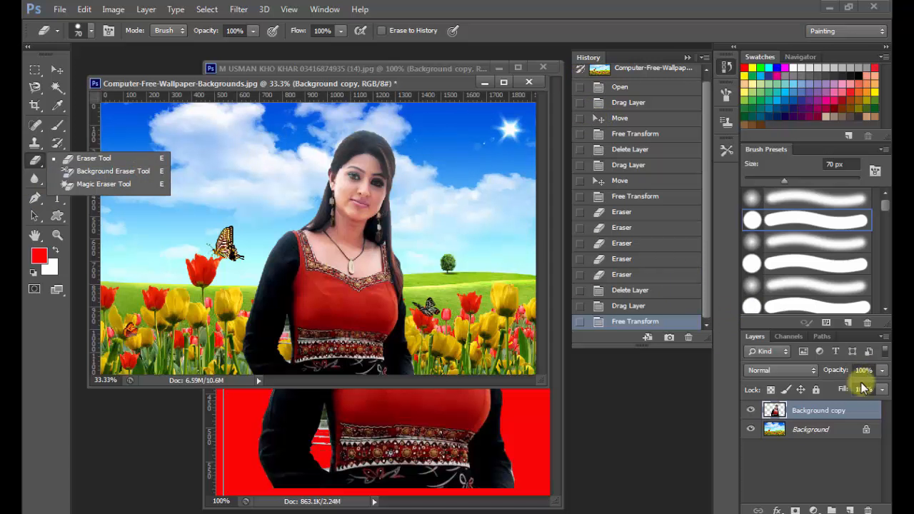
Duplicate the wallpaper's Background layer and fill the copy with a diagonal red-to-white linear gradient behind the woman
mouse_move(833, 429)
mouse_down()
mouse_move(855, 488)
mouse_move(851, 510)
mouse_up()
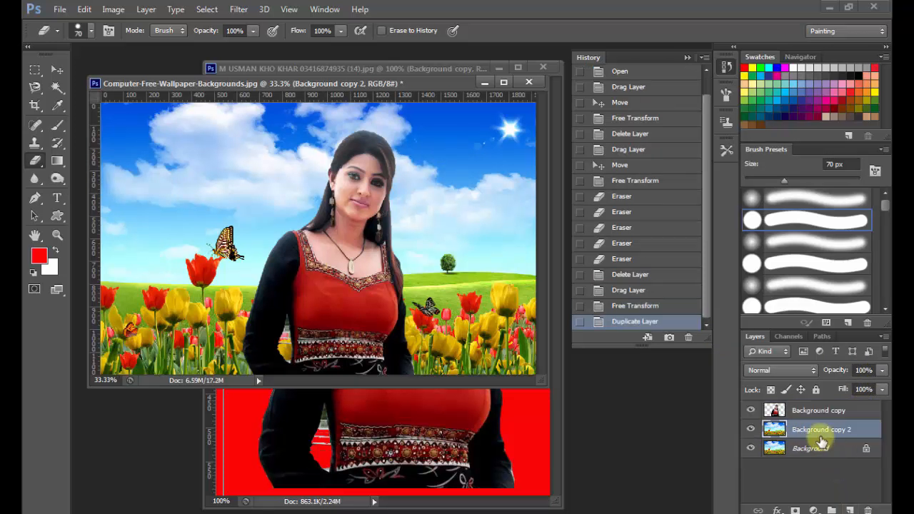
click(57, 161)
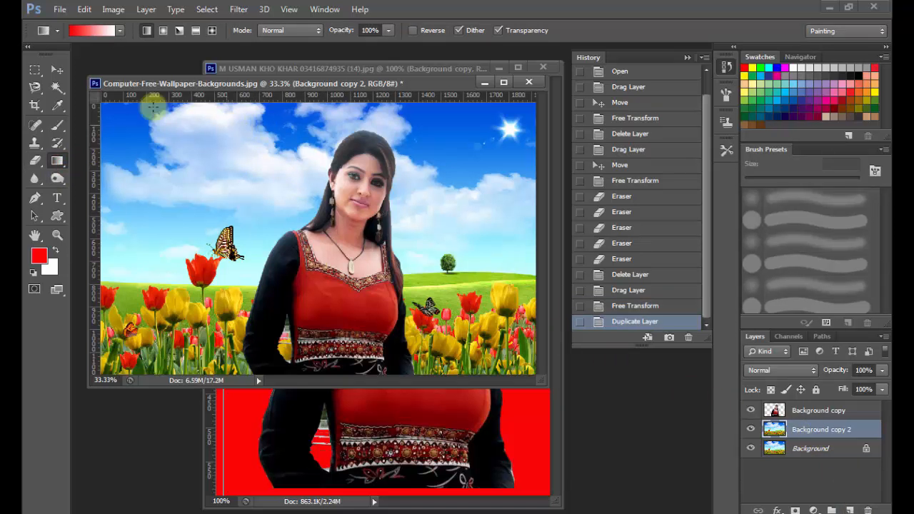
drag(130, 124, 499, 354)
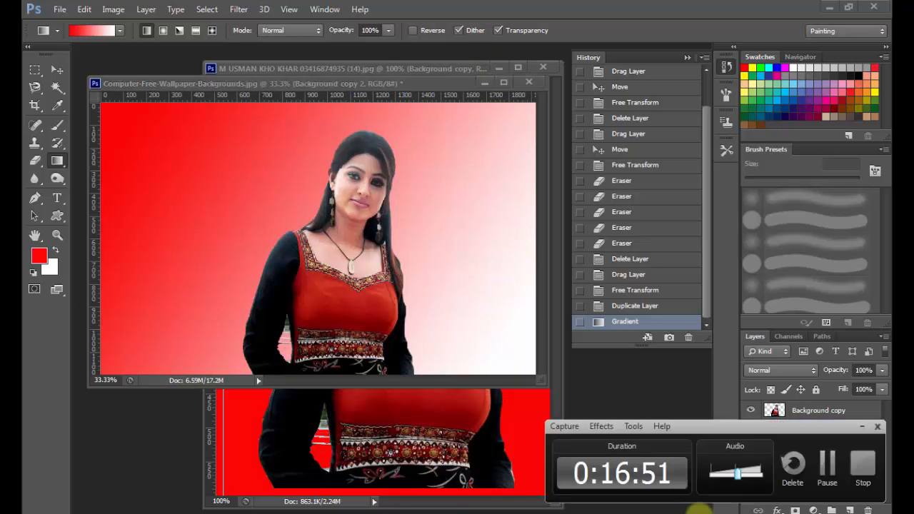
click(859, 464)
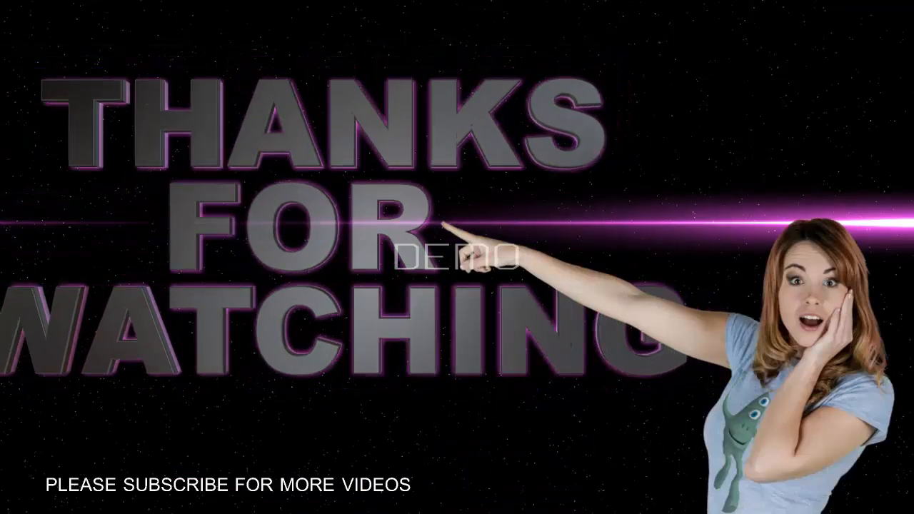